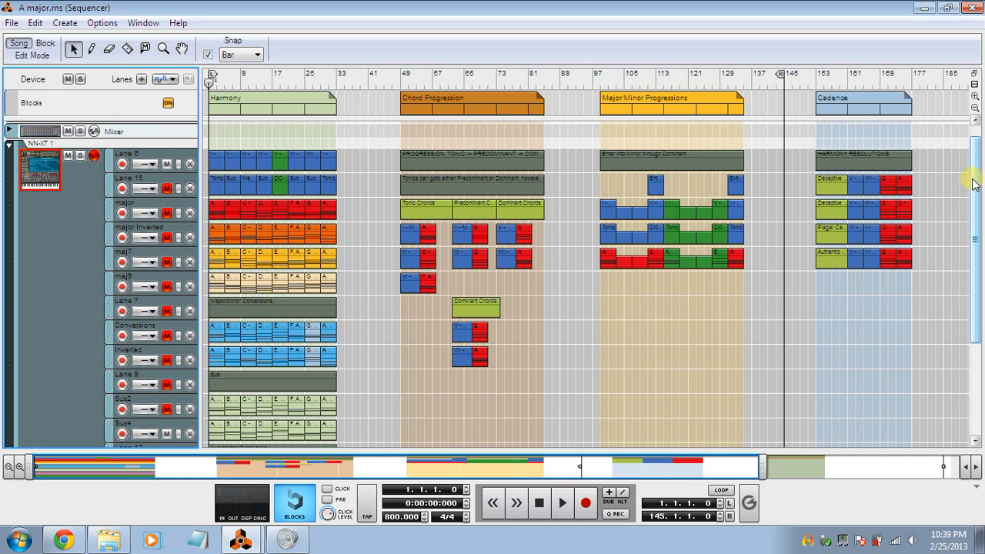
pyautogui.scroll(1, 974, 184)
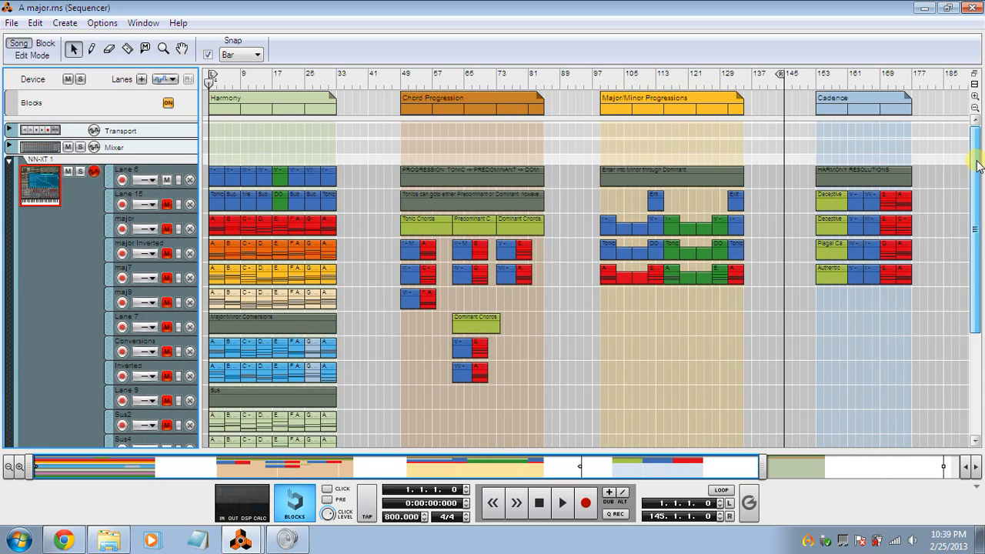
pyautogui.scroll(-1, 536, 343)
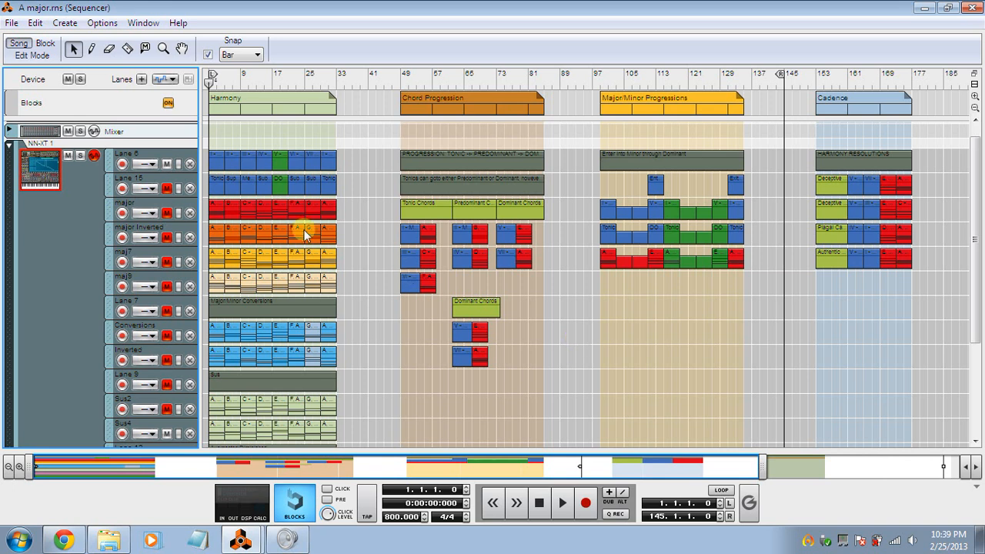
# Switch to Windows Explorer and open the Major folder inside Harmony Builder to view its song files
pyautogui.click(114, 543)
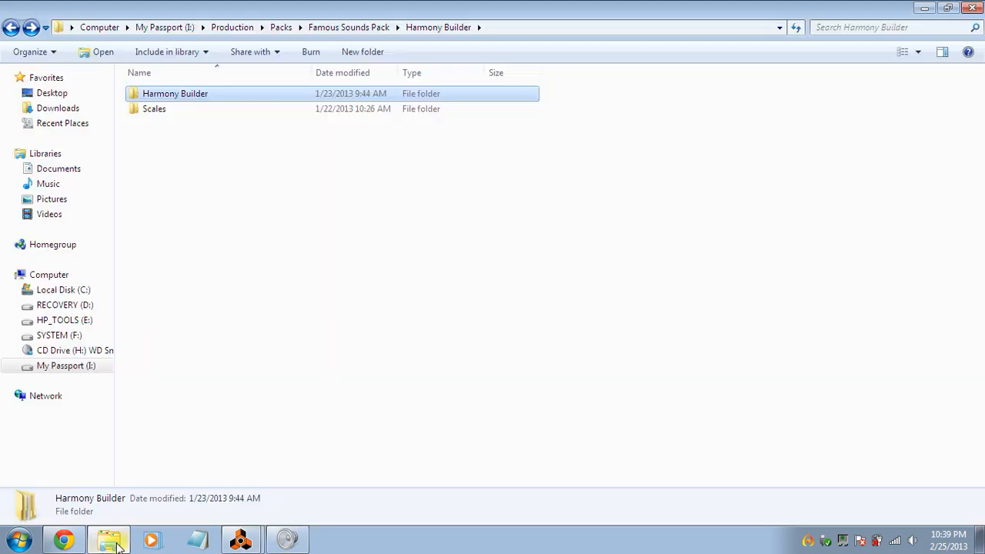
pyautogui.doubleClick(211, 94)
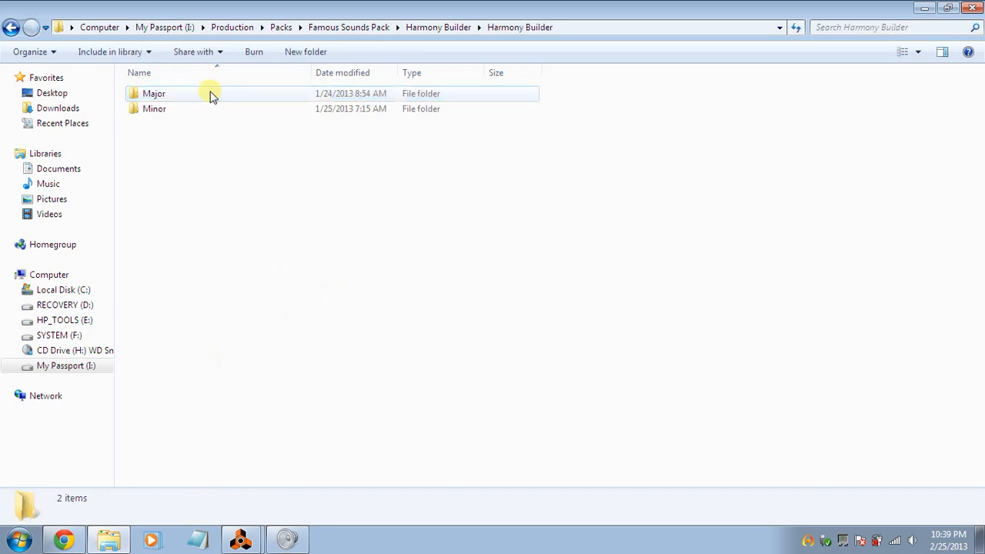
pyautogui.click(212, 96)
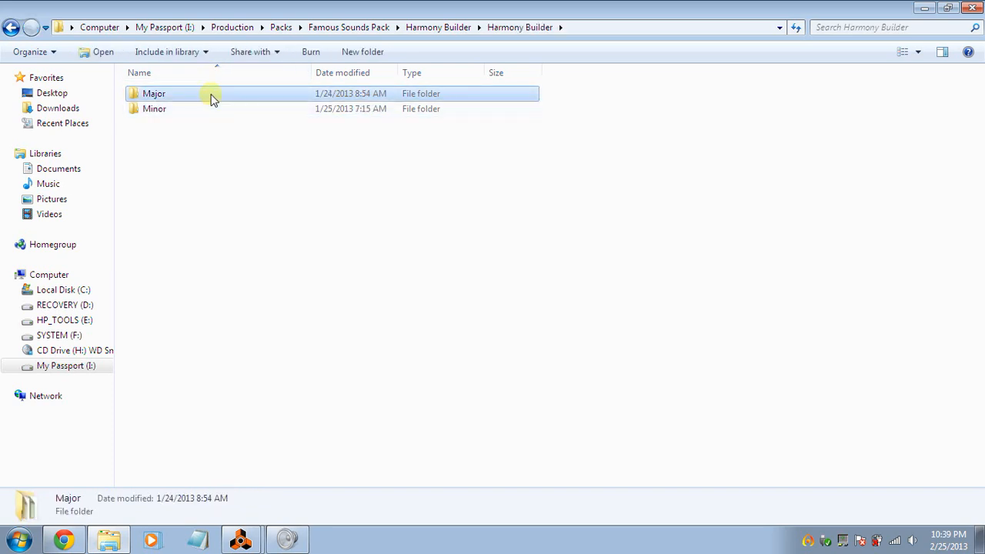
pyautogui.doubleClick(212, 97)
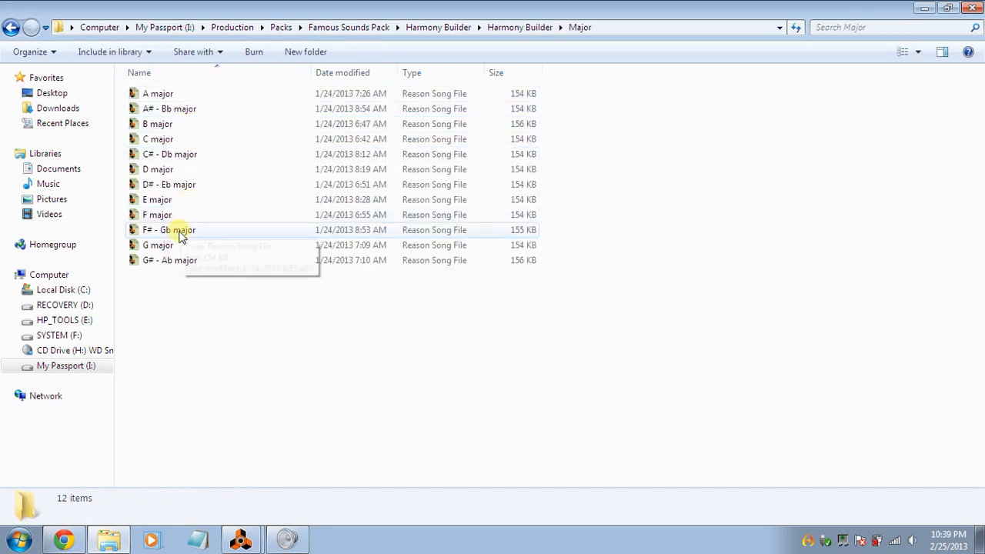
# Switch back to the A major song's sequencer window in Reason
pyautogui.click(241, 540)
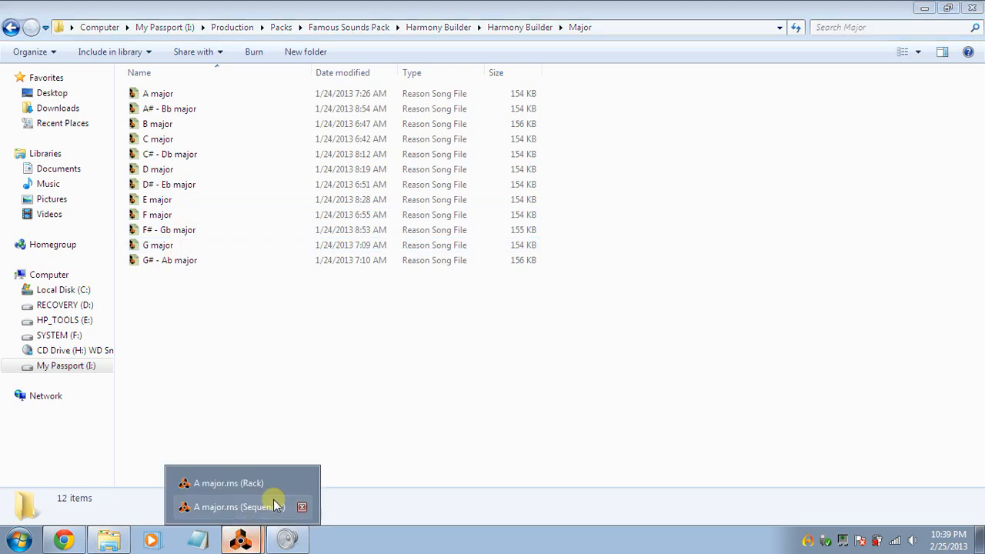
pyautogui.click(273, 508)
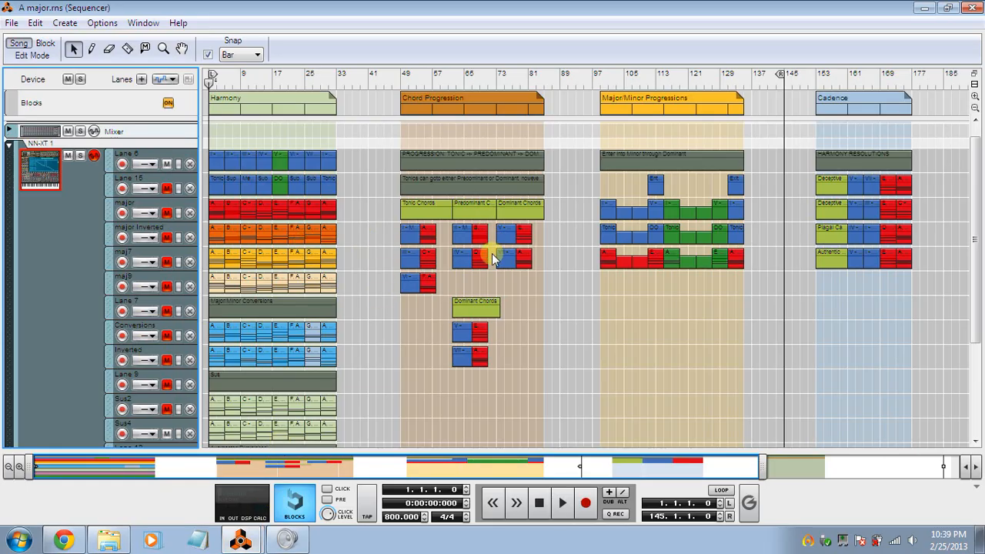
pyautogui.click(241, 540)
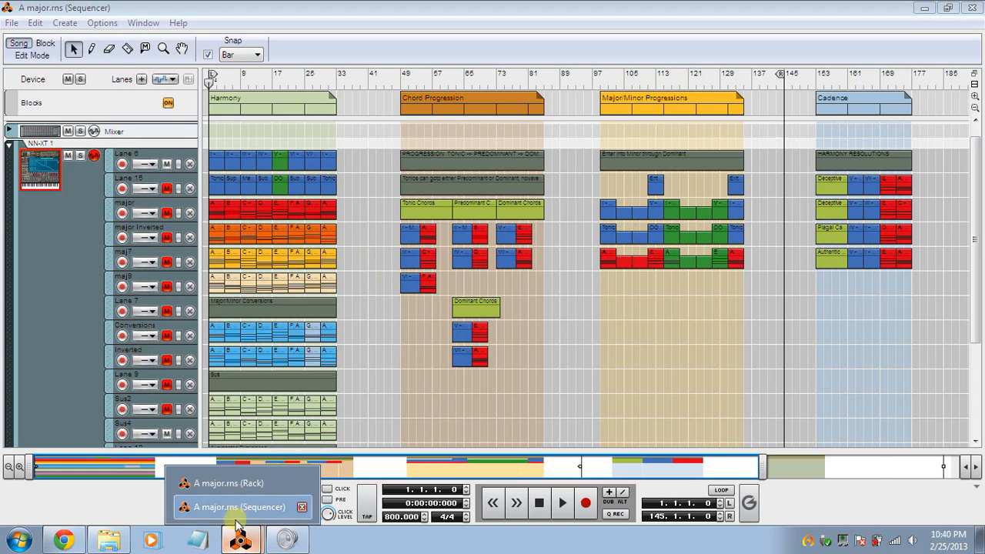
# Go back to Windows Explorer and open the Scales folder in the Harmony Builder pack to view its song files
pyautogui.click(108, 540)
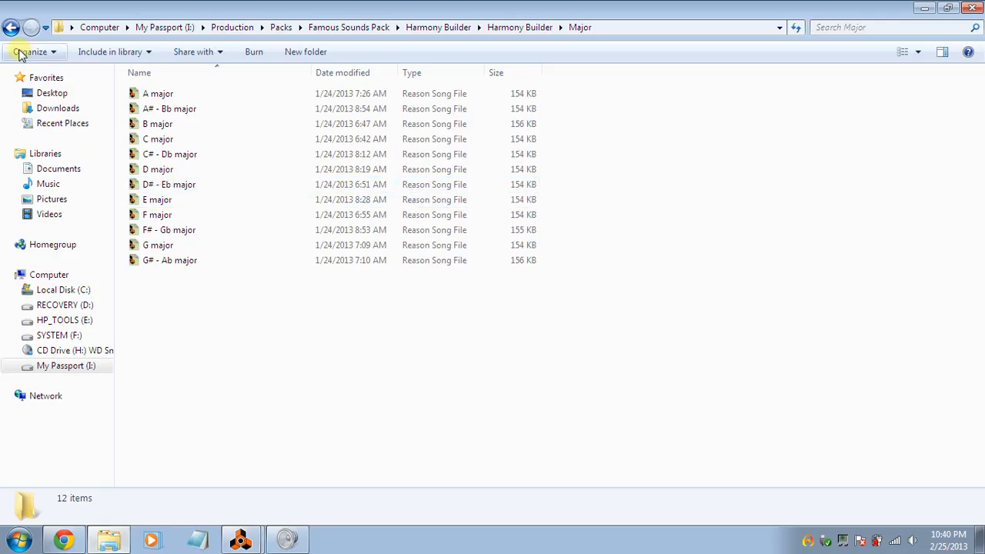
pyautogui.click(13, 27)
pyautogui.click(153, 109)
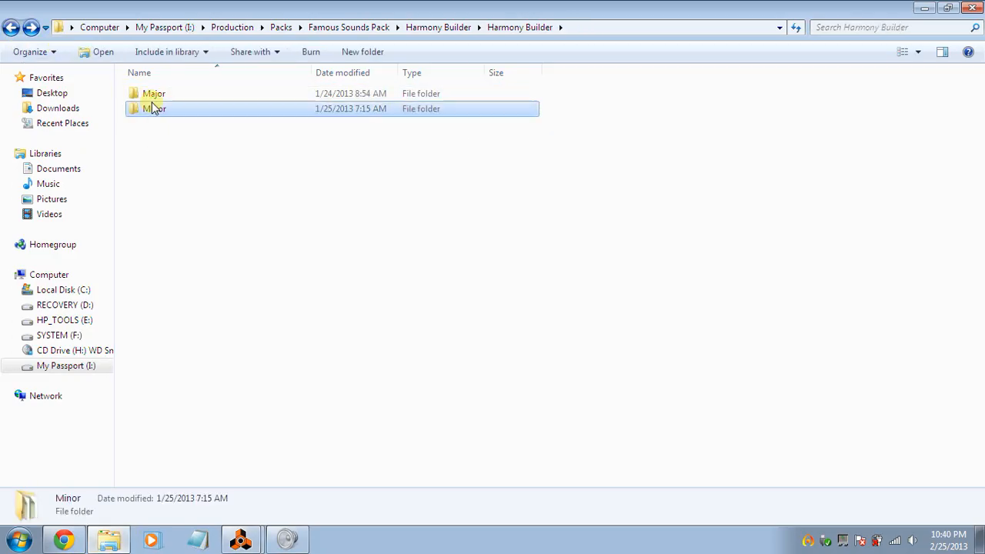
pyautogui.click(10, 28)
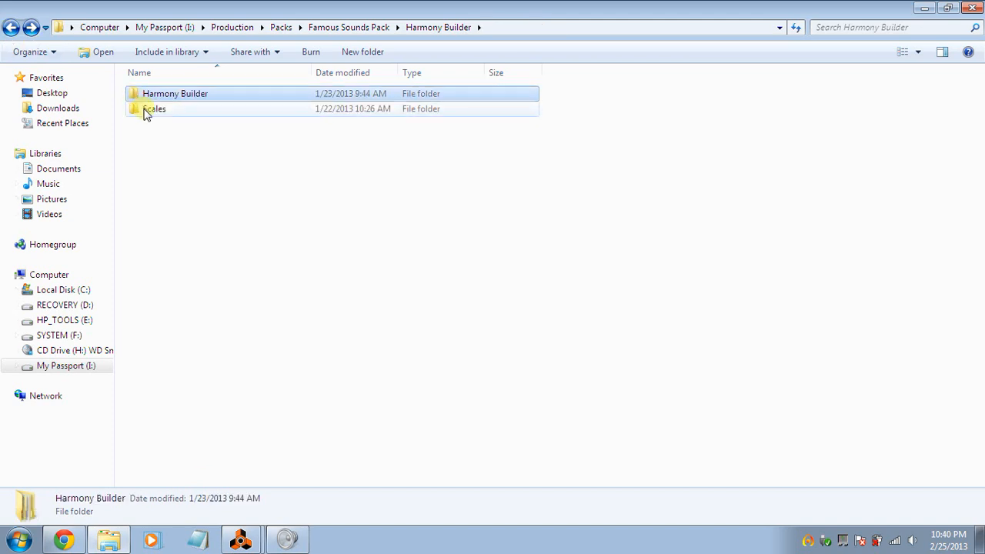
pyautogui.doubleClick(146, 109)
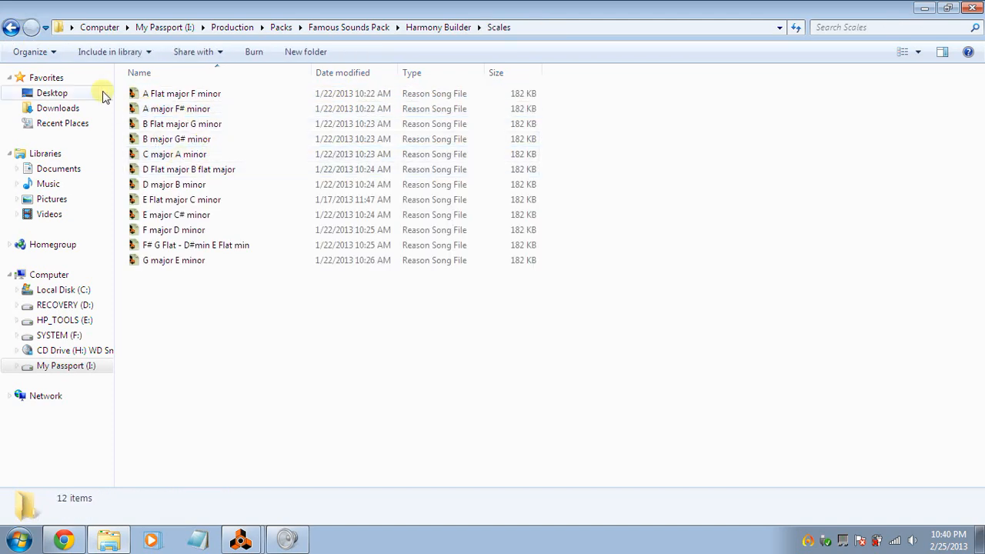
# Leave the Scales folder and reopen the Major folder inside Harmony Builder
pyautogui.click(11, 27)
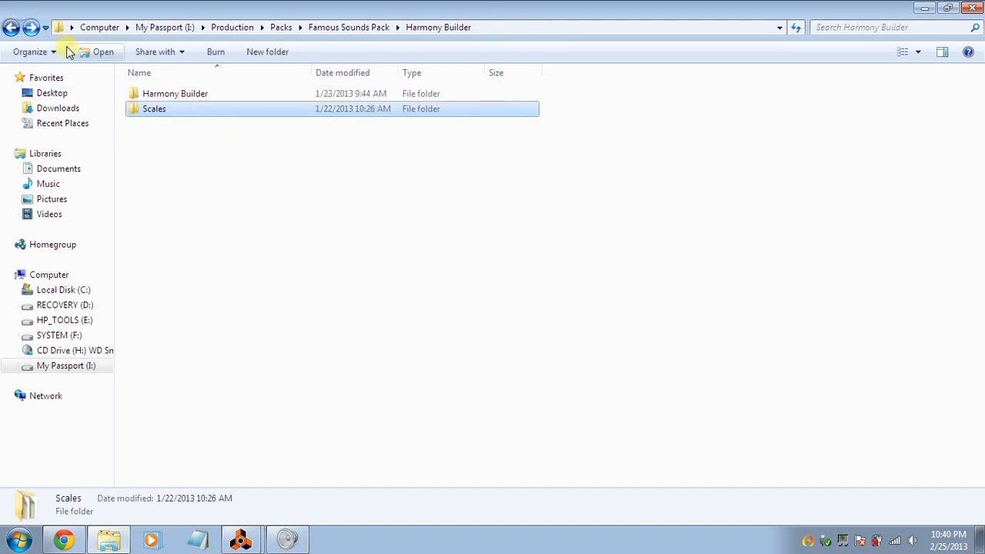
pyautogui.doubleClick(176, 97)
pyautogui.doubleClick(176, 97)
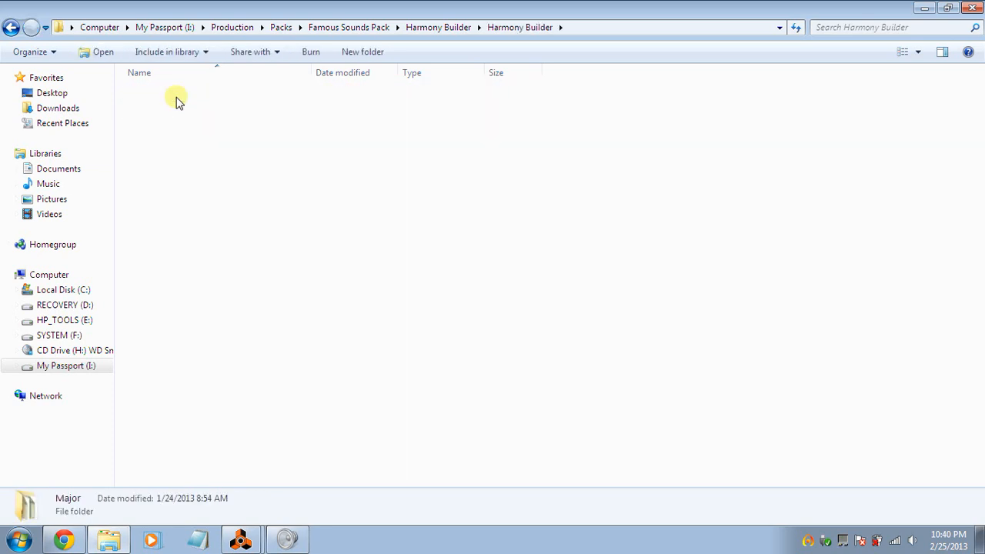
# Switch to Reason to view the A major song's rack, and bring its sequencer window back
pyautogui.moveTo(241, 539)
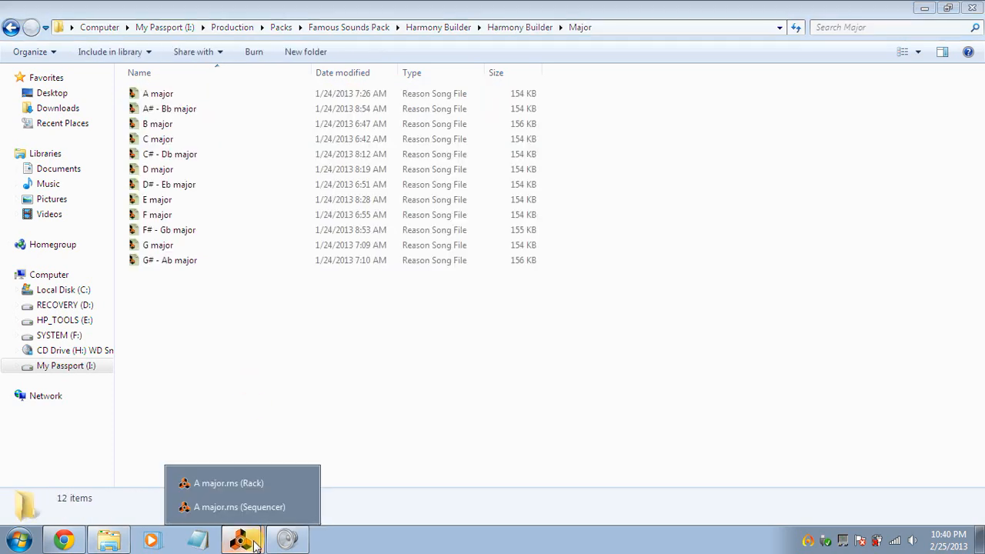
pyautogui.click(250, 483)
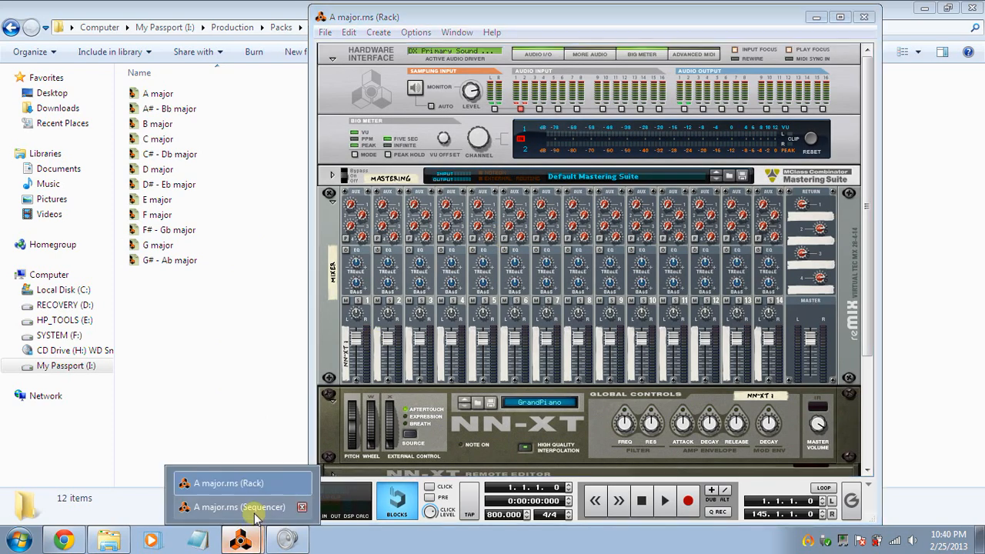
pyautogui.click(252, 507)
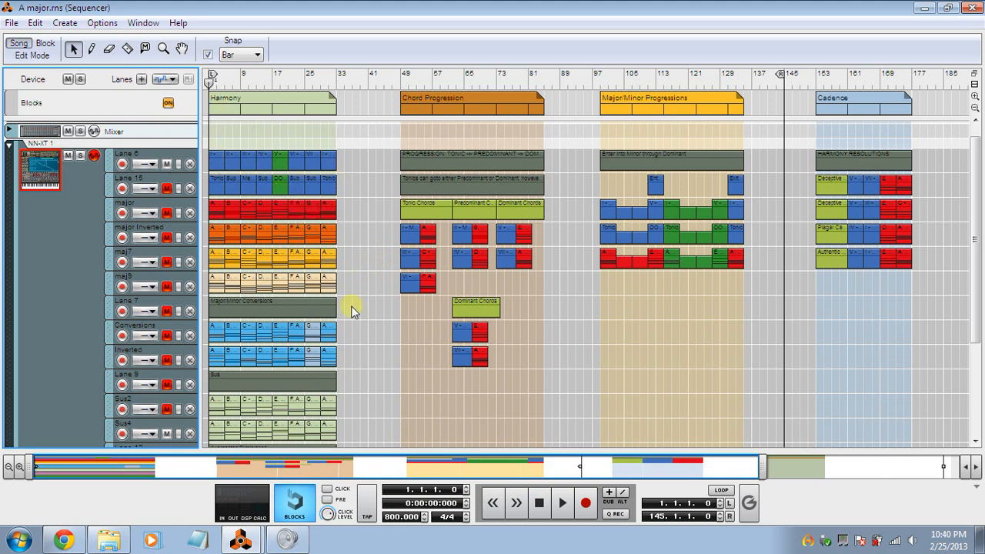
# Enlarge the lanes and examine the Harmony block from its major chords down to the relative and parallel keys
pyautogui.click(976, 98)
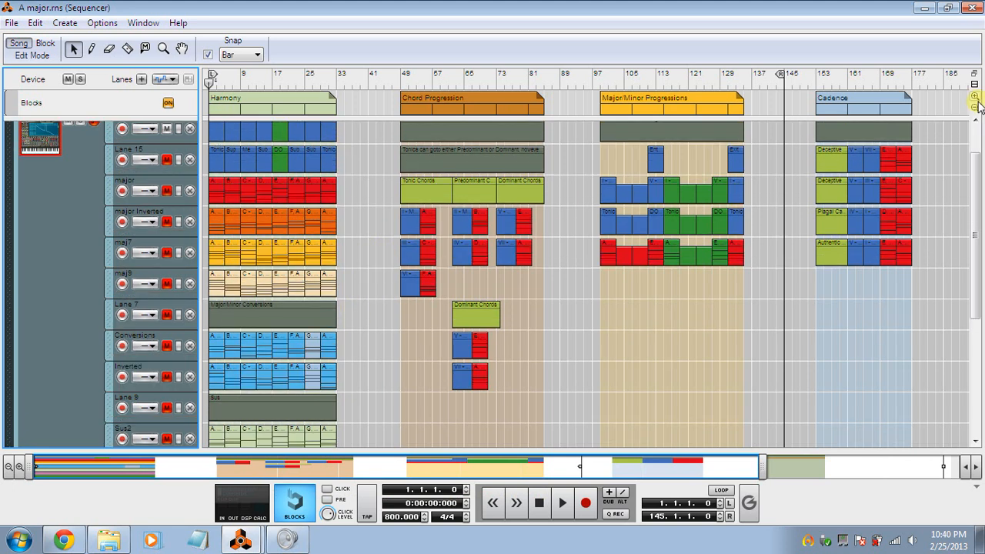
pyautogui.click(976, 98)
pyautogui.moveTo(978, 193); pyautogui.dragTo(980, 137)
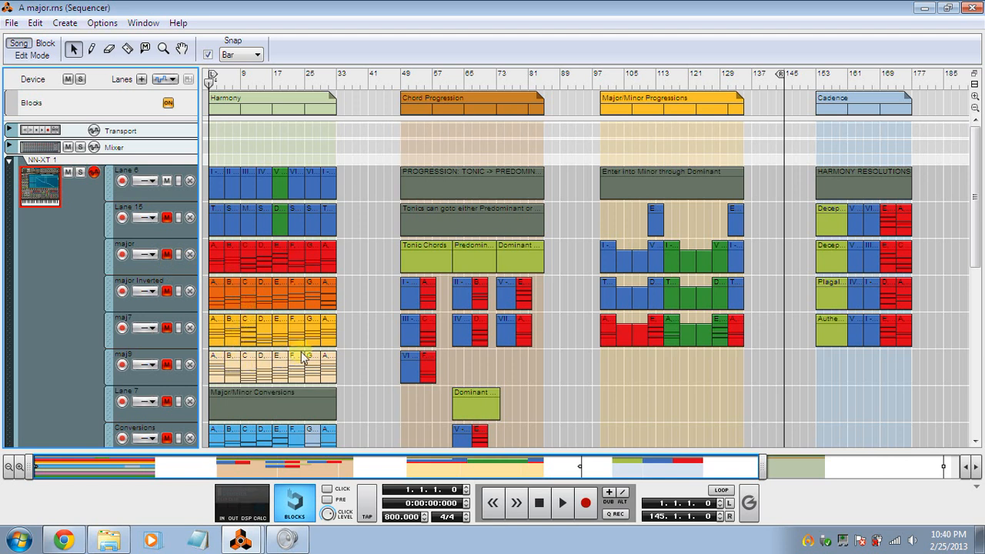
pyautogui.scroll(-5, 353, 333)
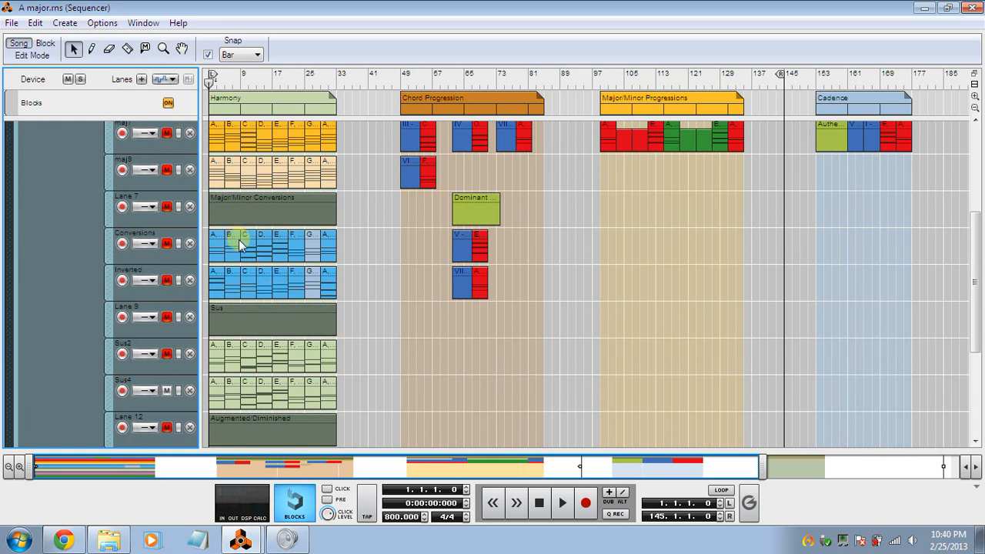
pyautogui.scroll(-3, 362, 294)
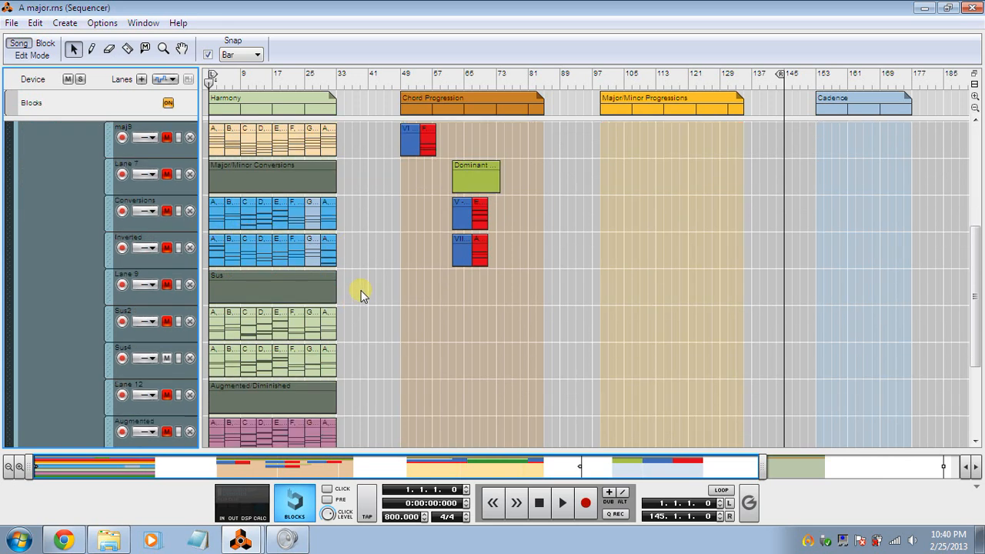
pyautogui.scroll(-2, 279, 228)
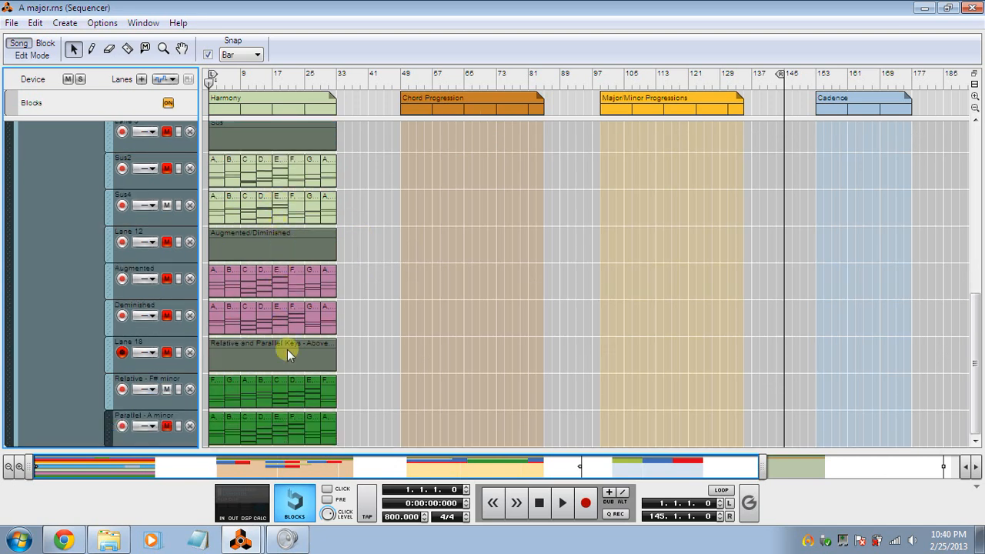
# Unmute the major lane and mute the Sus4 and Relative - F# minor lanes
pyautogui.click(165, 389)
pyautogui.scroll(4, 375, 402)
pyautogui.scroll(5, 378, 314)
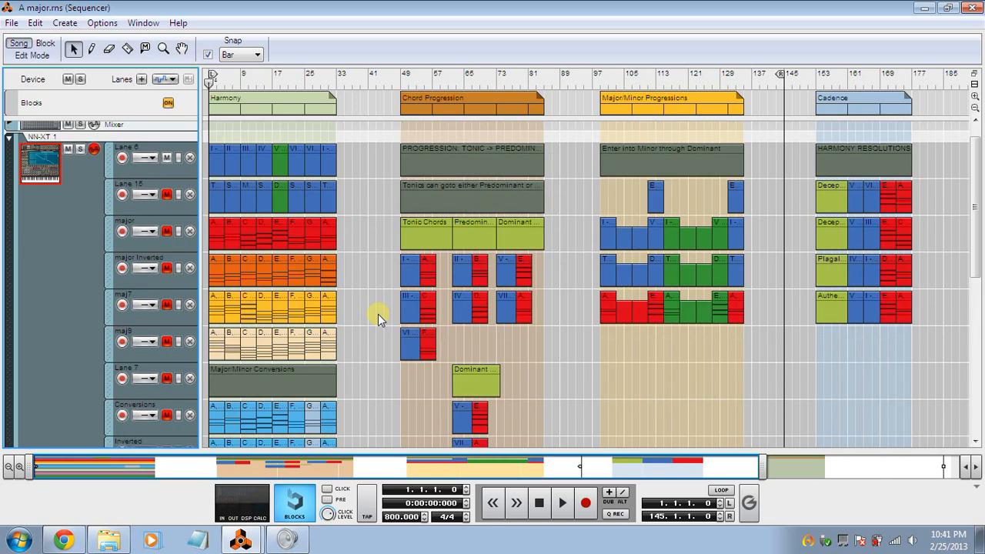
pyautogui.click(167, 231)
pyautogui.scroll(-7, 382, 252)
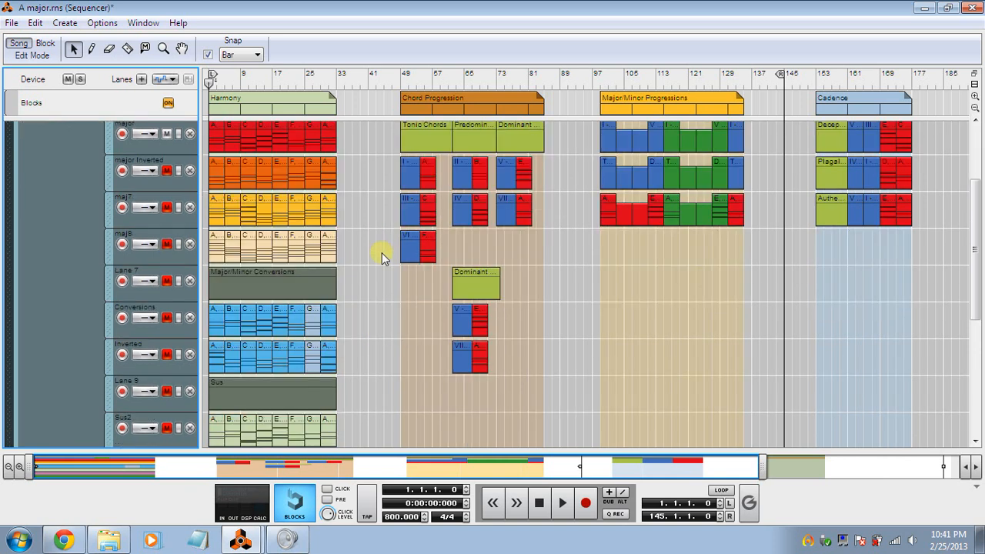
pyautogui.click(167, 302)
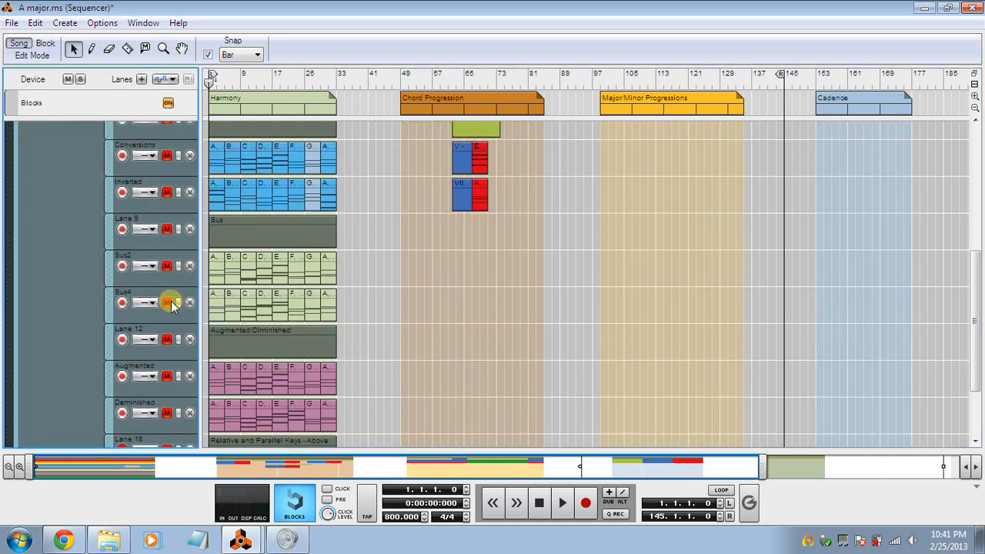
pyautogui.scroll(-1, 392, 349)
pyautogui.scroll(-2, 392, 349)
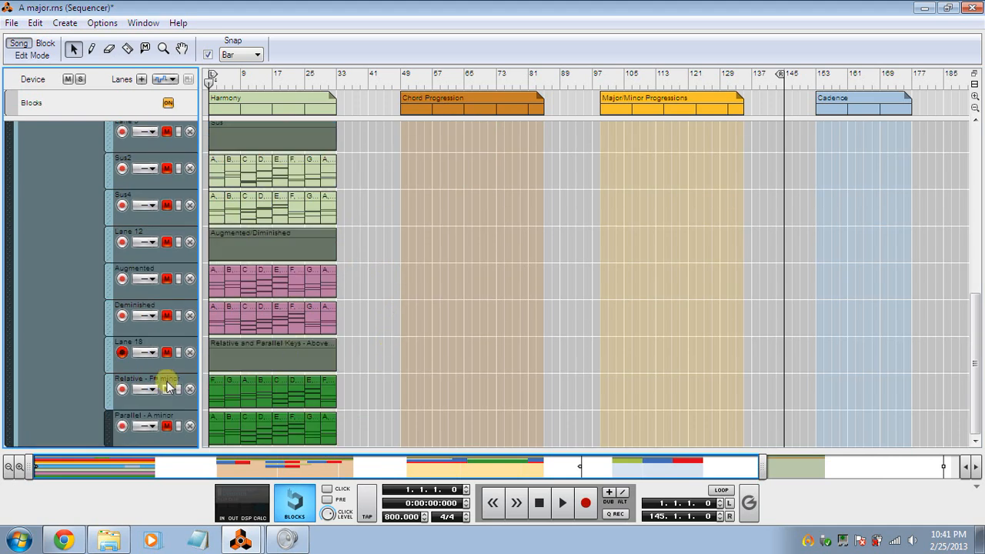
# Play the song through the Harmony block and stop playback just after the block ends
pyautogui.scroll(10, 389, 318)
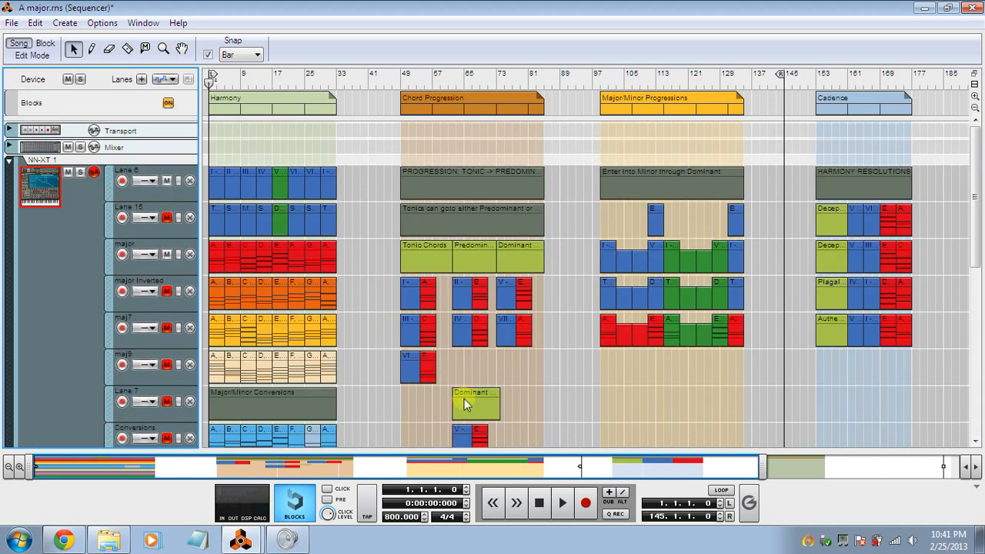
pyautogui.click(562, 507)
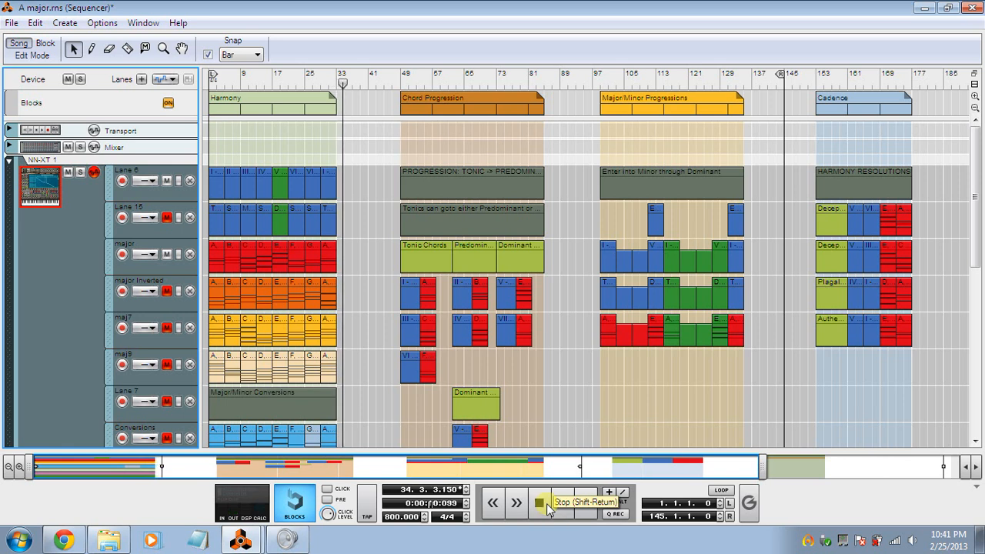
pyautogui.click(541, 502)
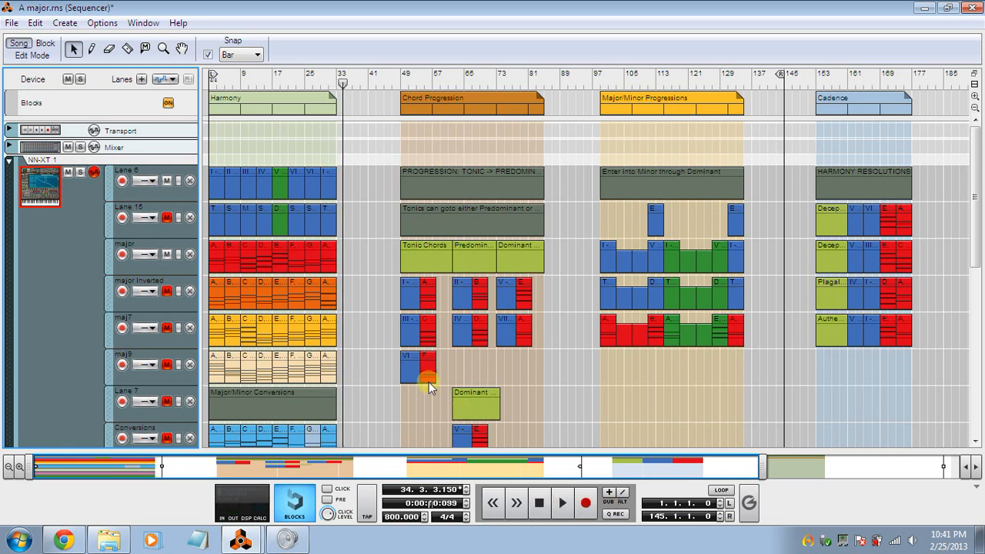
# Unmute the Sus2 lane and move the major lane's first chord clip into it at bar 49, under the Chord Progression block
pyautogui.click(975, 110)
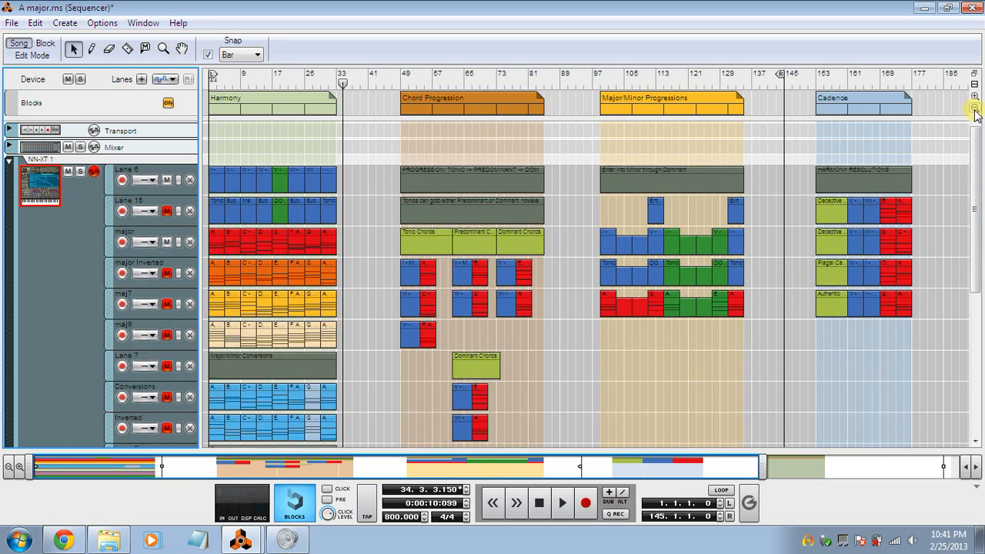
pyautogui.click(974, 110)
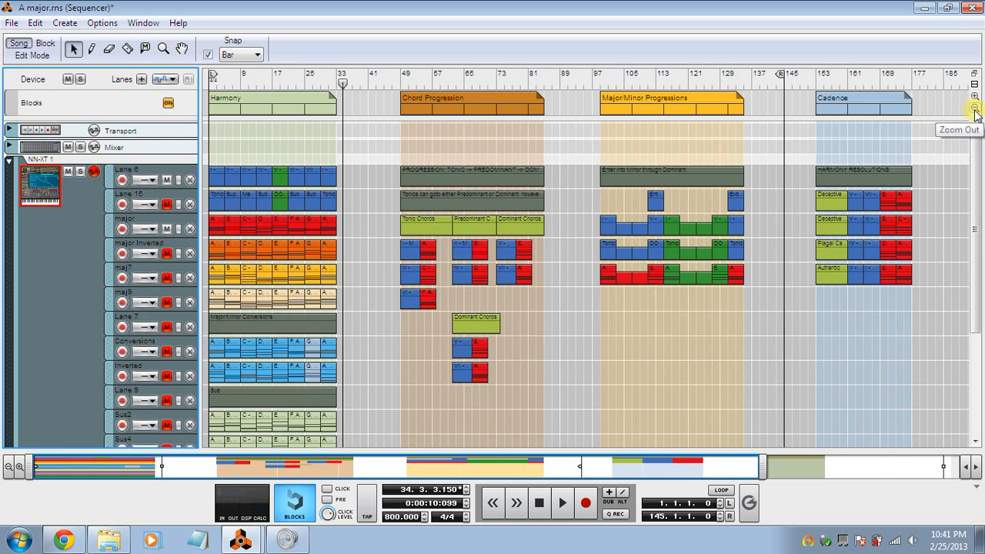
pyautogui.click(975, 110)
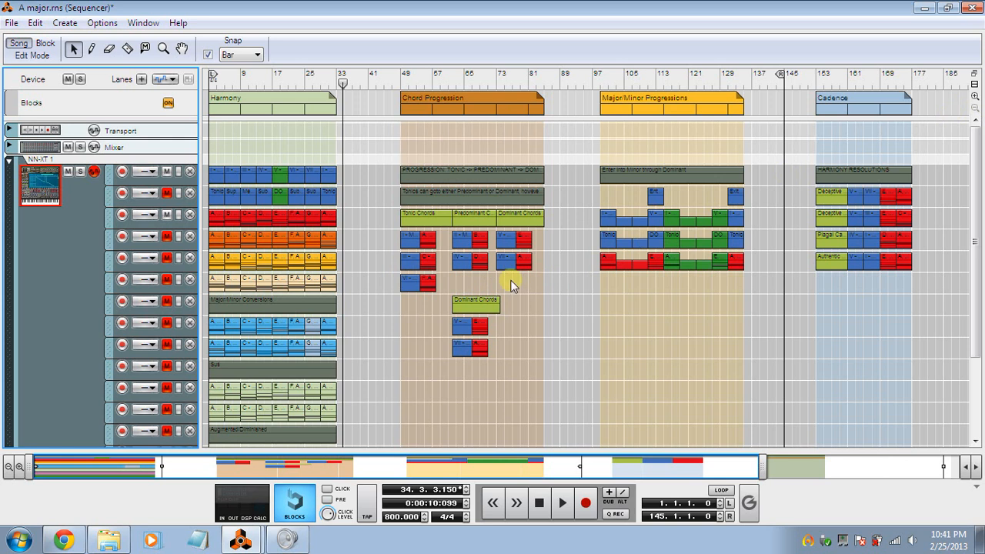
pyautogui.click(166, 387)
pyautogui.click(223, 223)
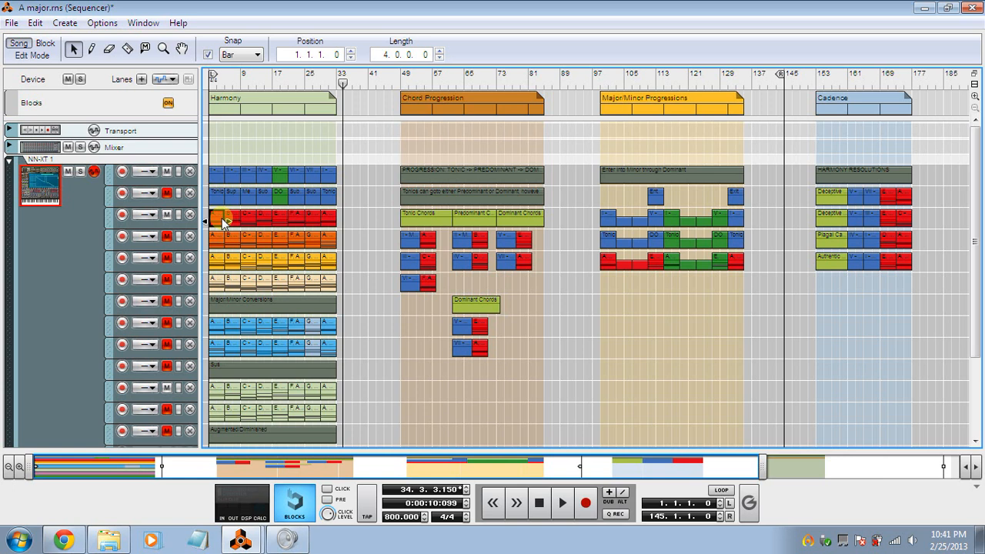
pyautogui.moveTo(223, 221); pyautogui.dragTo(414, 414)
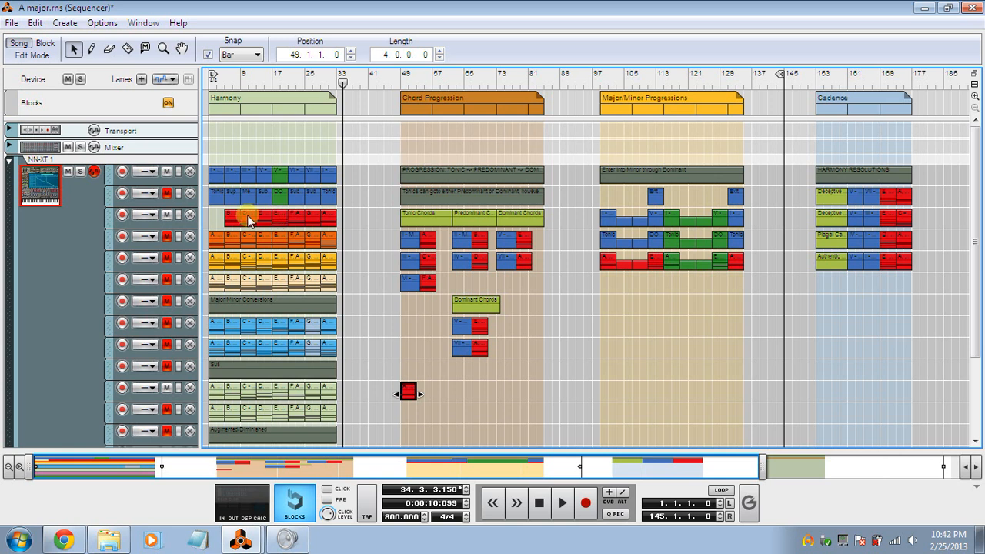
# Move the C, F A and E chord clips from the major lane into the Sus2 lane at bars 53, 57 and 61
pyautogui.moveTo(248, 216); pyautogui.dragTo(423, 400)
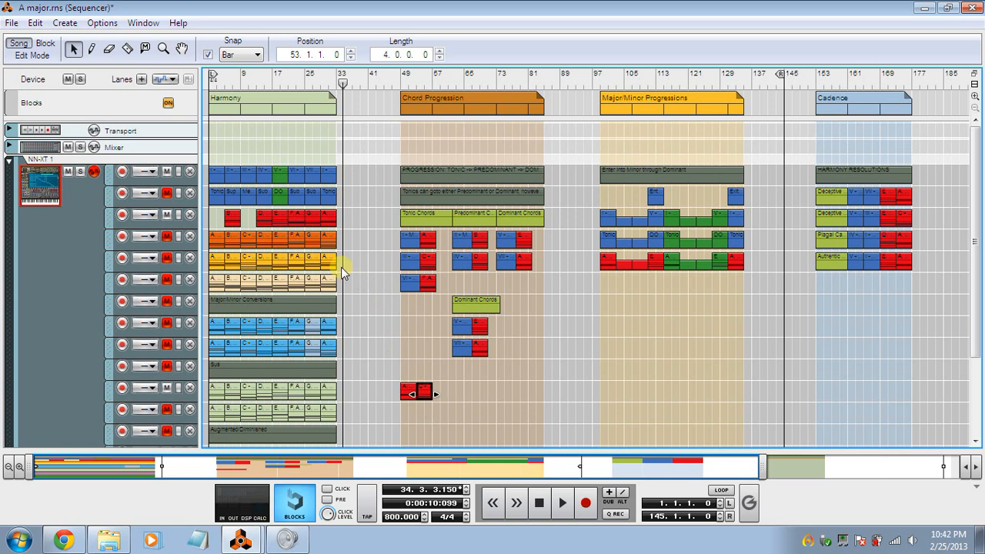
pyautogui.click(297, 220)
pyautogui.moveTo(297, 218); pyautogui.dragTo(441, 394)
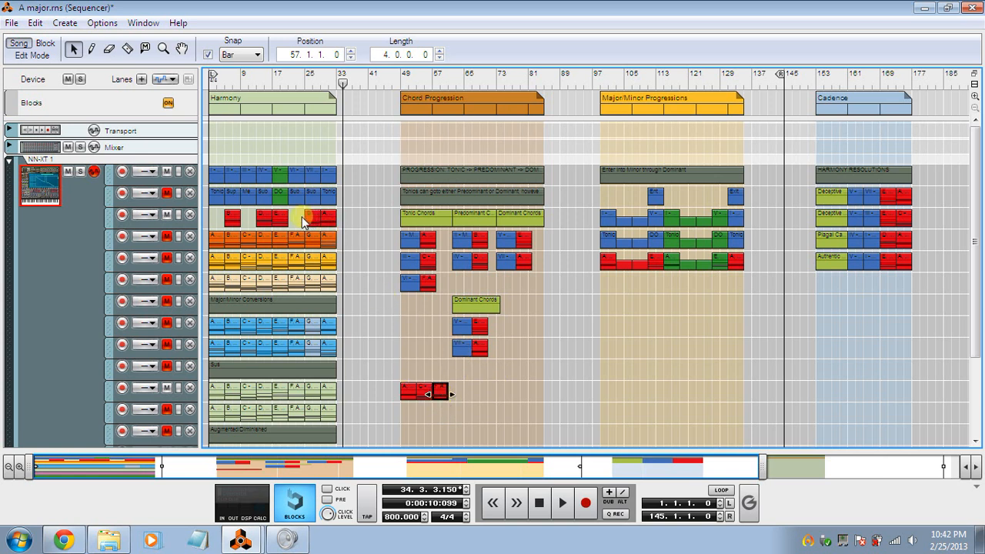
pyautogui.moveTo(285, 216); pyautogui.dragTo(459, 406)
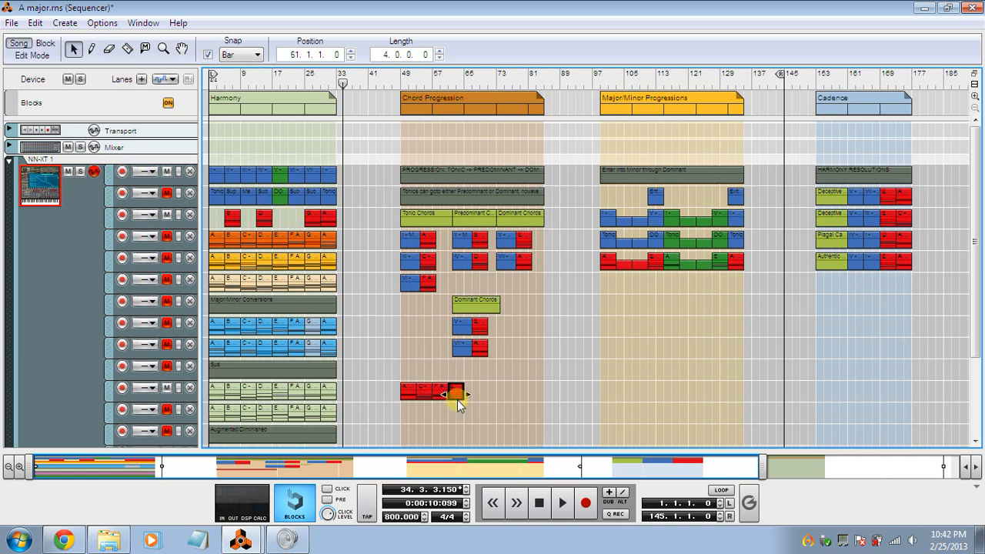
# Play the four-chord progression in the Sus2 lane from bar 49 and stop playback just after its last clip
pyautogui.click(401, 79)
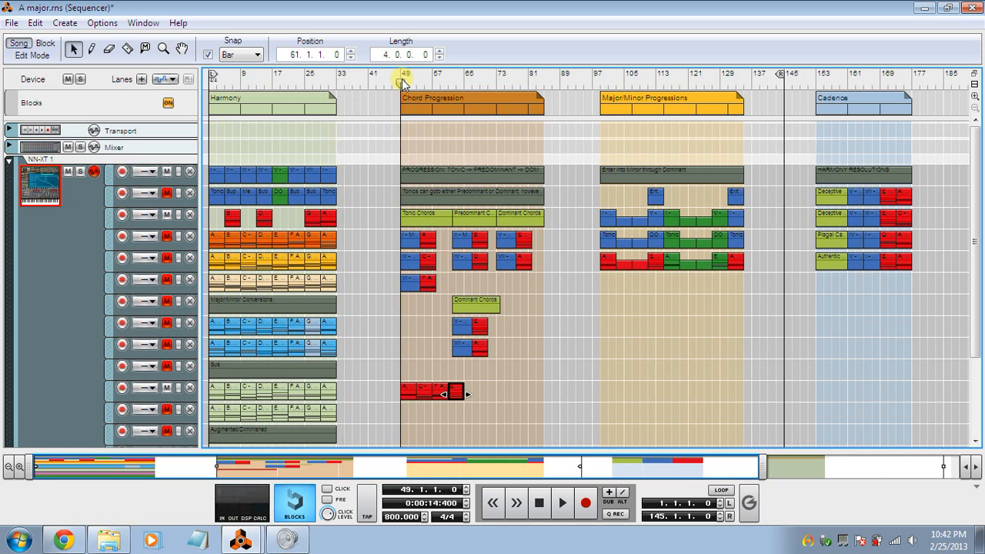
pyautogui.press('space')
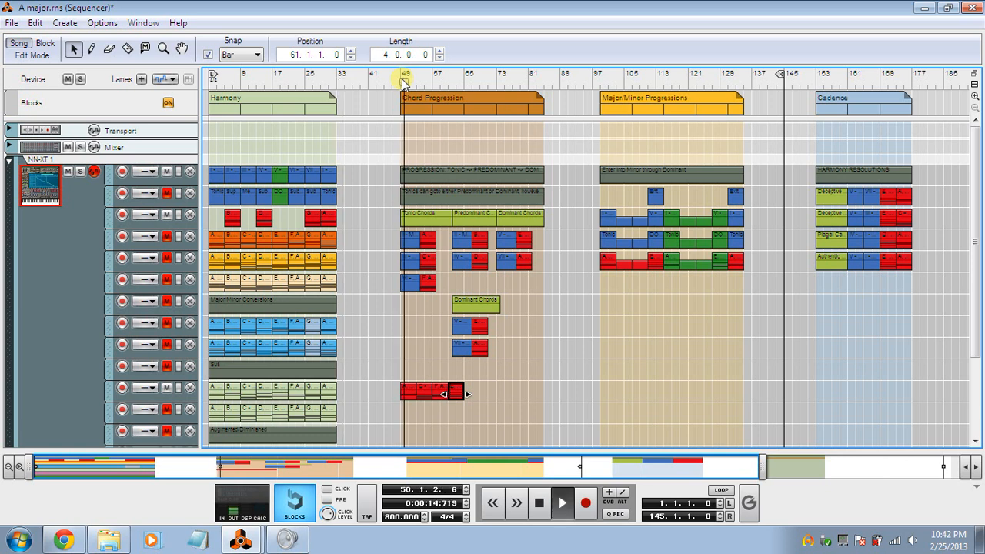
pyautogui.click(501, 357)
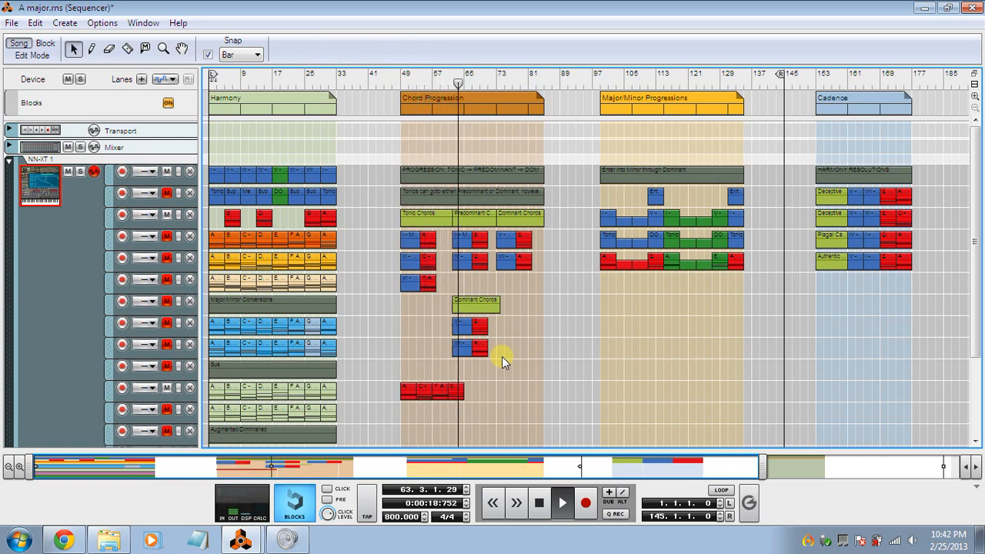
pyautogui.press('space')
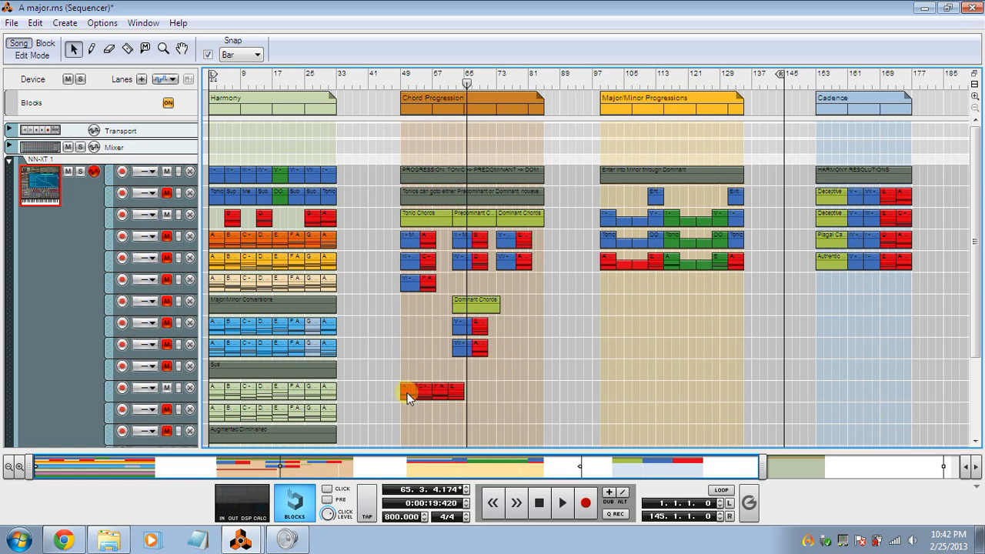
# Move all four progression clips from the Sus2 lane down into the Sus4 lane, keeping their start at bar 49
pyautogui.moveTo(408, 397)
pyautogui.mouseDown()
pyautogui.moveTo(212, 202)
pyautogui.moveTo(212, 215)
pyautogui.moveTo(335, 354)
pyautogui.moveTo(408, 392)
pyautogui.mouseUp()
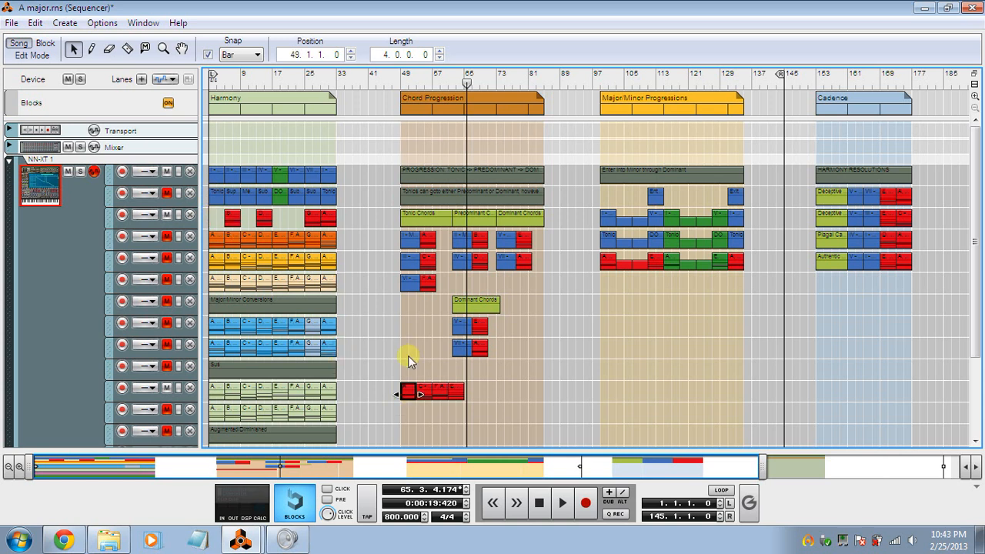
pyautogui.click(408, 356)
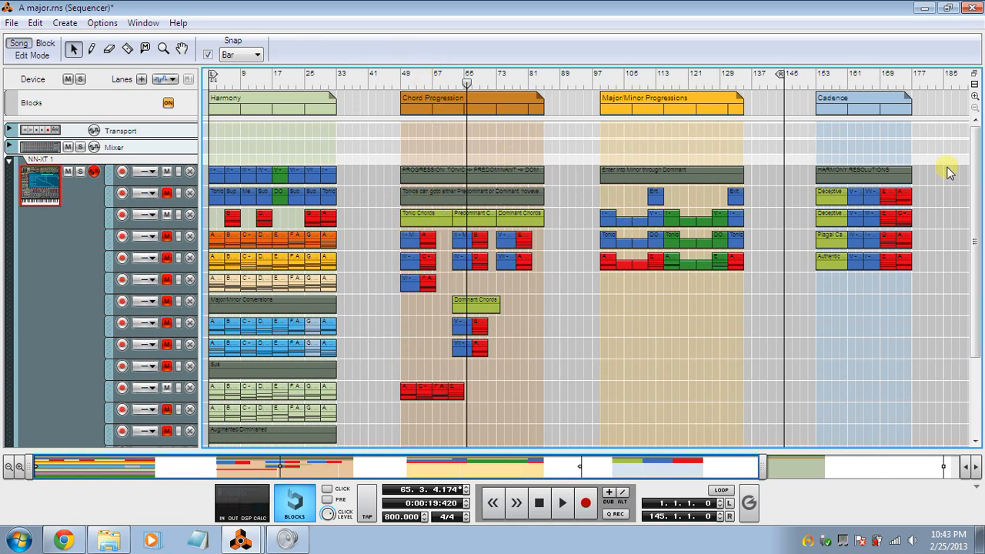
pyautogui.click(974, 96)
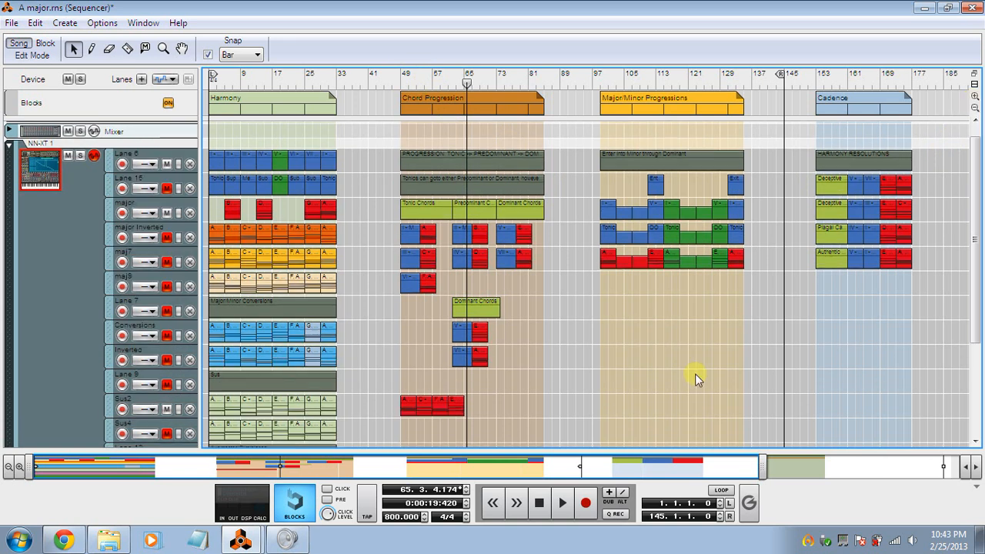
pyautogui.moveTo(763, 467); pyautogui.dragTo(648, 471)
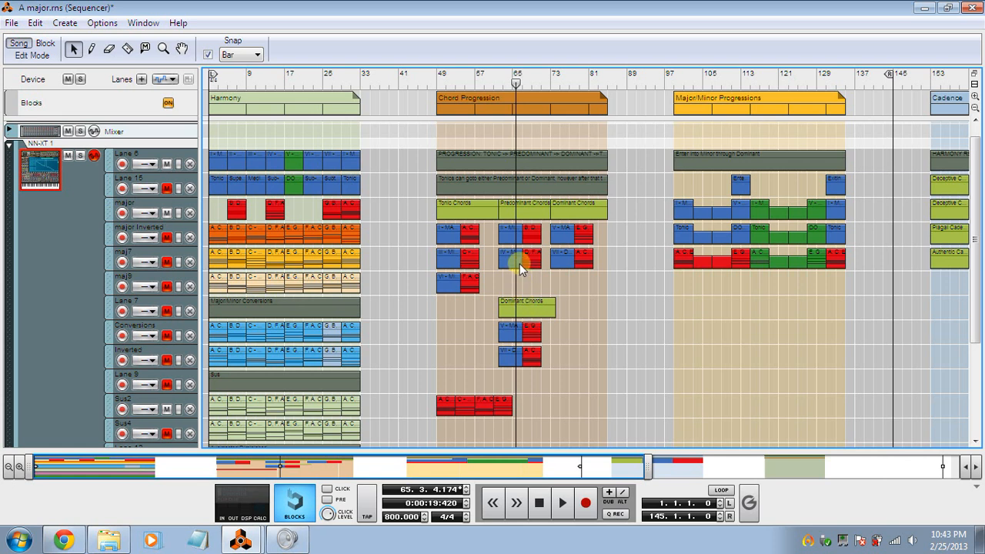
pyautogui.moveTo(470, 234)
pyautogui.mouseDown()
pyautogui.moveTo(508, 259)
pyautogui.moveTo(570, 392)
pyautogui.moveTo(502, 231)
pyautogui.moveTo(474, 233)
pyautogui.mouseUp()
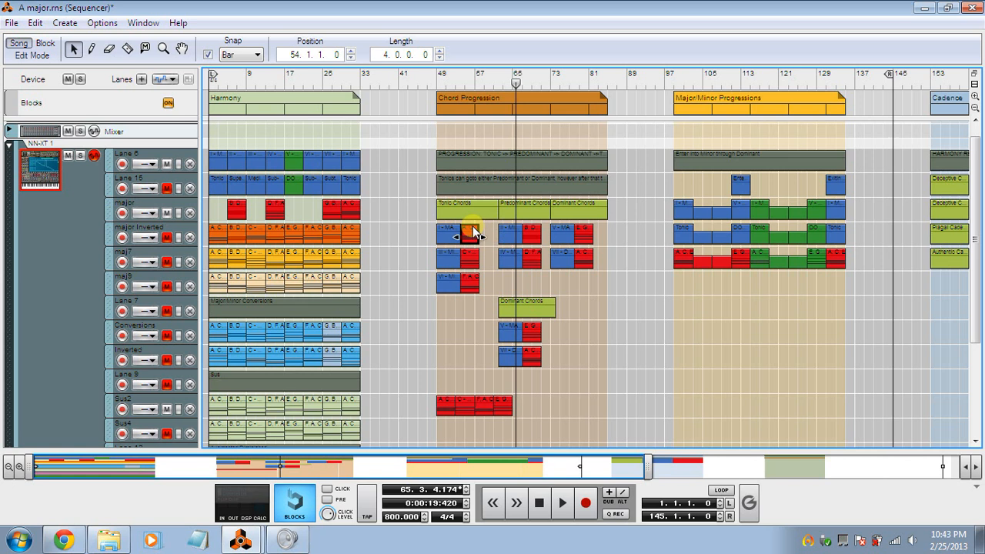
pyautogui.click(447, 405)
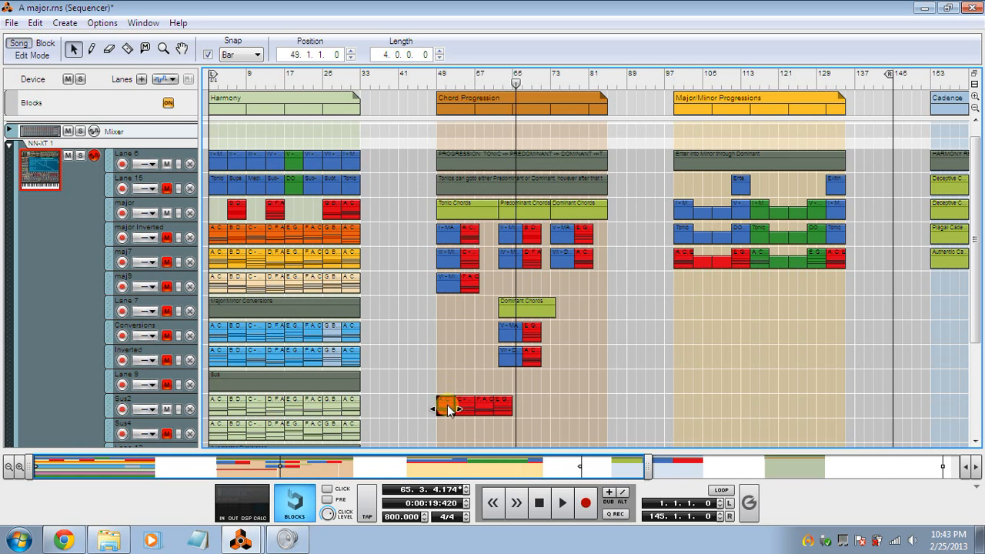
pyautogui.click(542, 401)
pyautogui.moveTo(454, 408); pyautogui.dragTo(448, 431)
pyautogui.click(446, 407)
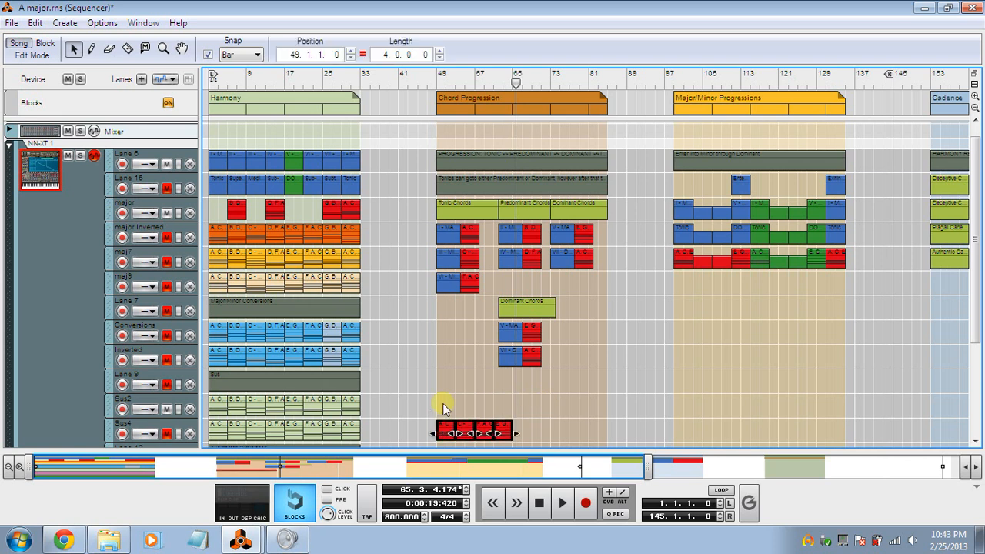
pyautogui.click(442, 401)
# Move the tonic A, predominant D, dominant A and tonic C chord clips under Chord Progression into Lane 9 at bars 49, 53, 57 and 61
pyautogui.click(466, 244)
pyautogui.moveTo(466, 243); pyautogui.dragTo(442, 391)
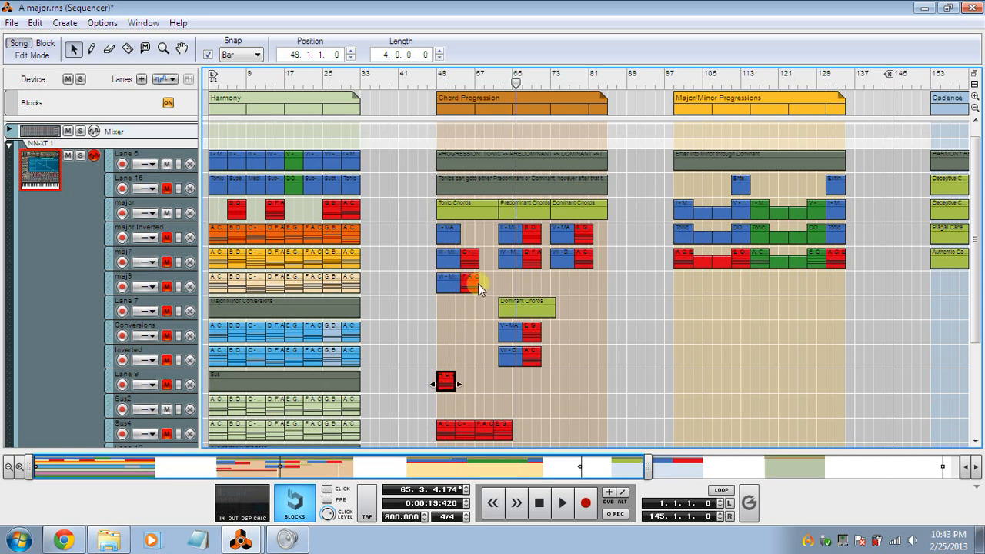
pyautogui.click(531, 258)
pyautogui.moveTo(531, 261); pyautogui.dragTo(467, 383)
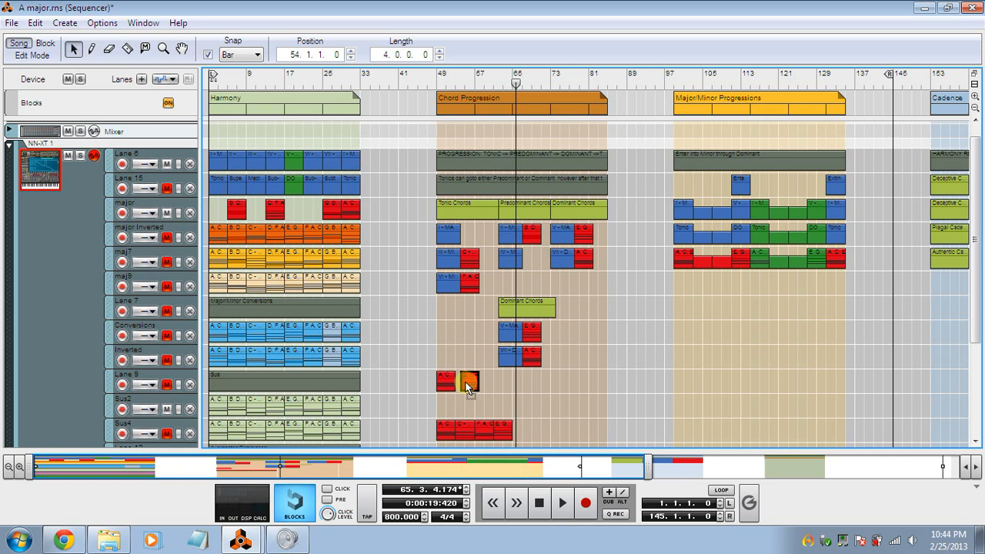
pyautogui.click(577, 258)
pyautogui.moveTo(578, 258); pyautogui.dragTo(480, 384)
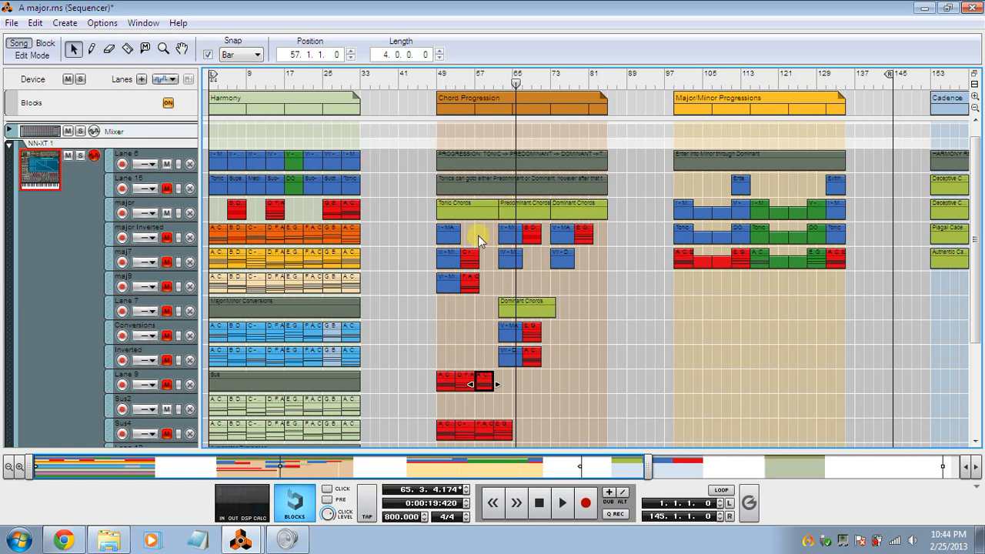
pyautogui.moveTo(471, 254); pyautogui.dragTo(502, 379)
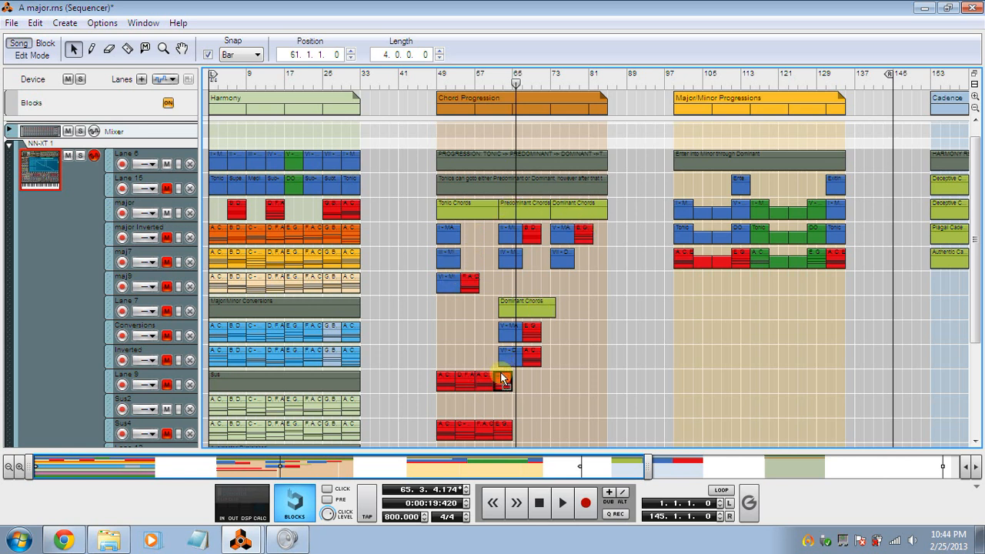
# Unmute Lane 9 and play its four-chord progression from bar 49
pyautogui.click(167, 384)
pyautogui.click(437, 82)
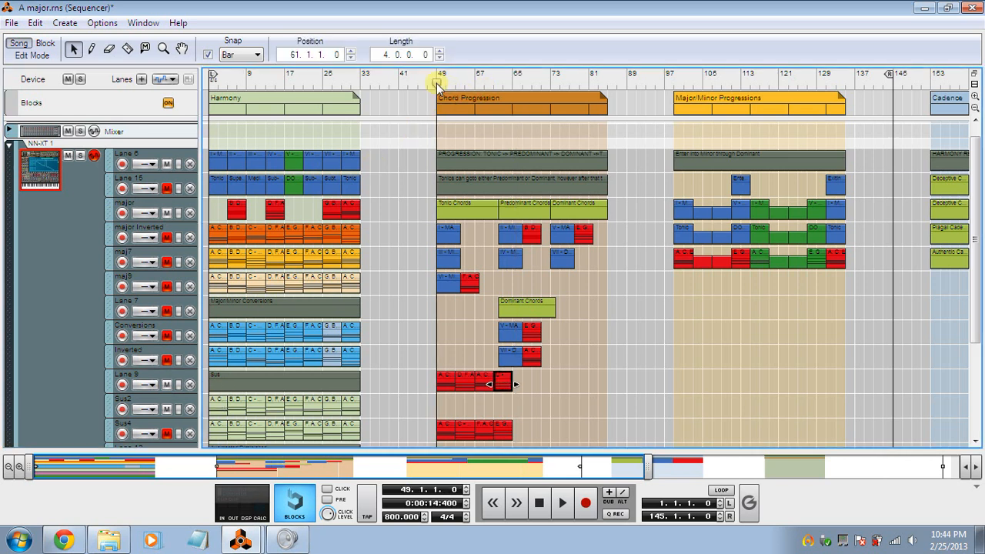
pyautogui.press('space')
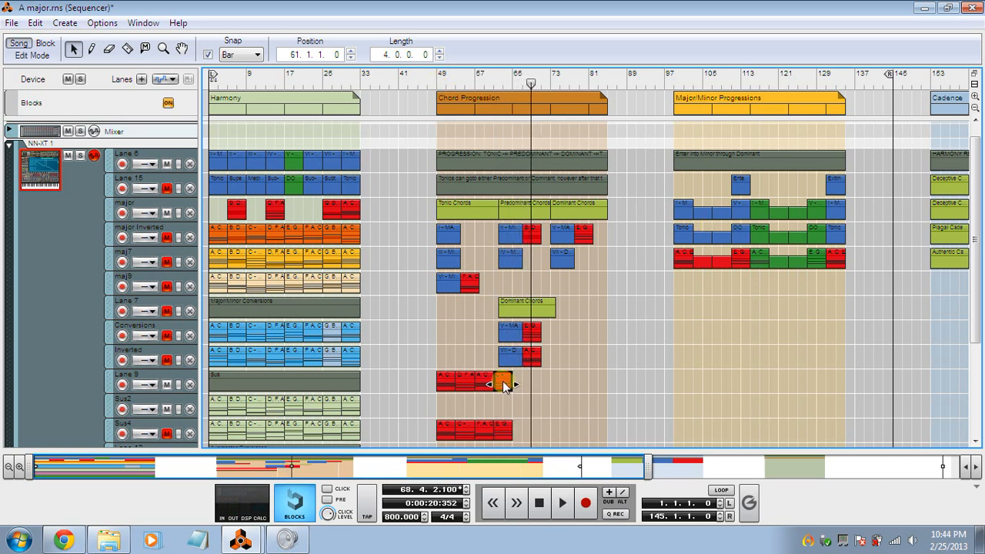
# Undo the four chord clip moves into Lane 9
pyautogui.hotkey('ctrl', 'z')
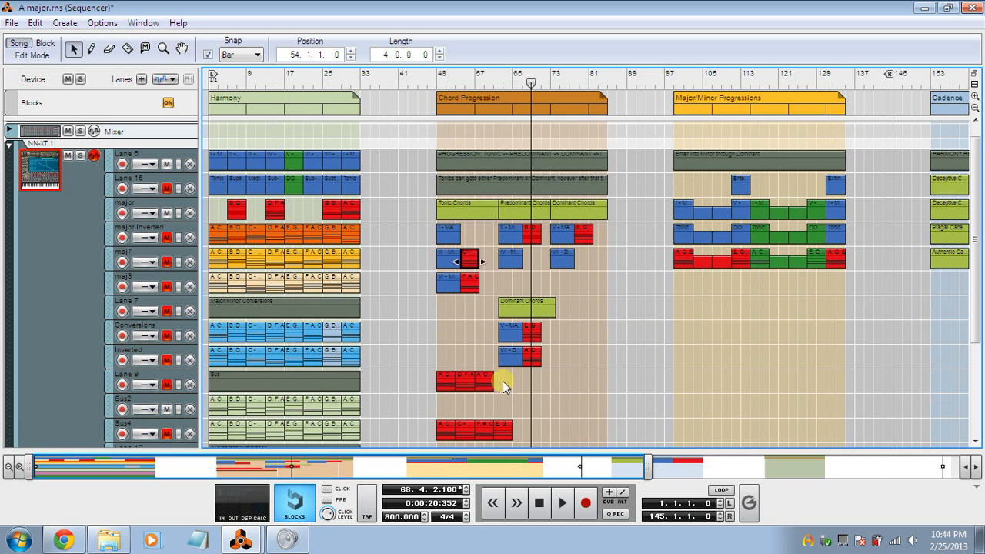
pyautogui.hotkey('ctrl', 'z')
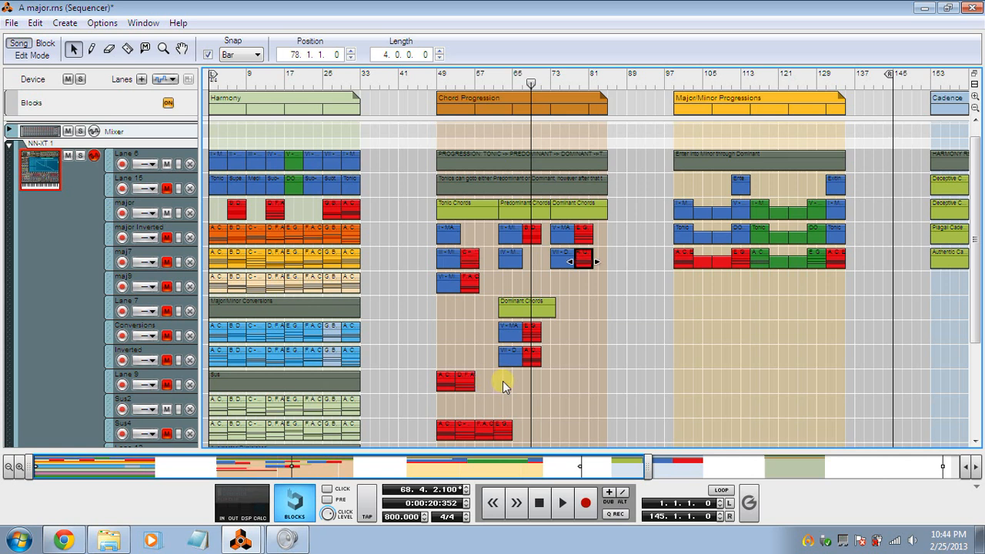
pyautogui.hotkey('ctrl', 'z')
pyautogui.hotkey('ctrl', 'z')
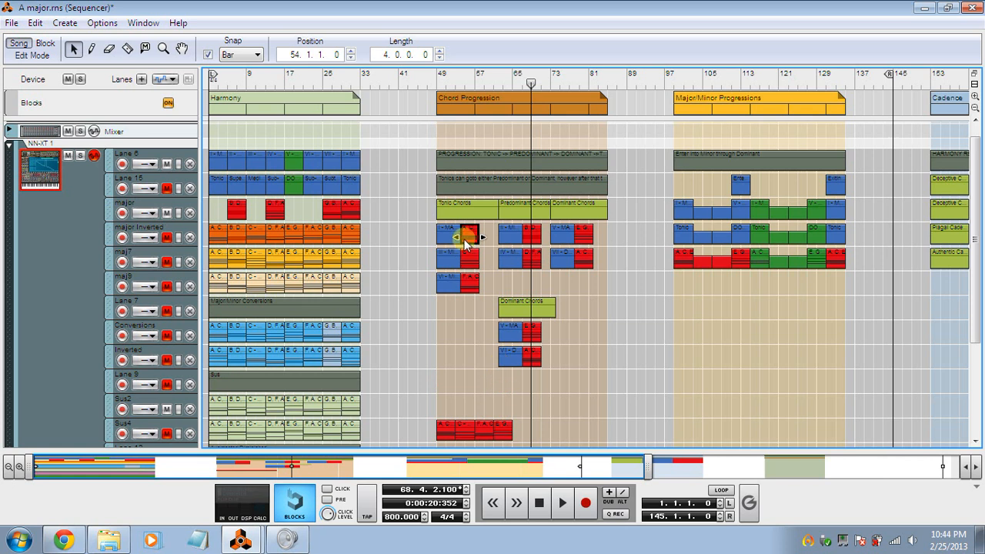
# Move the tonic A, Conversions-lane E, tonic C and predominant D chord clips under Chord Progression into Lane 9 at bars 49, 53, 57 and 61
pyautogui.moveTo(465, 233); pyautogui.dragTo(439, 393)
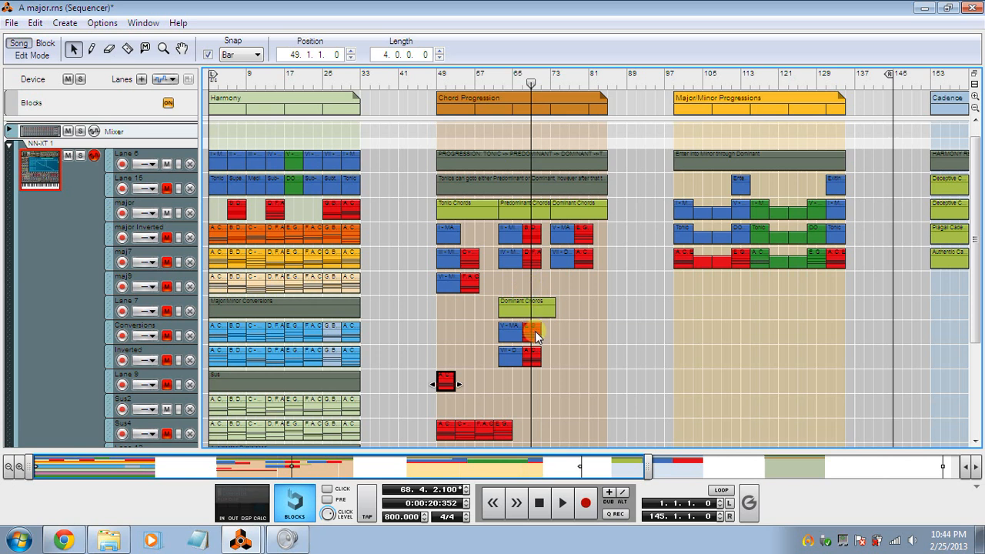
pyautogui.moveTo(535, 331); pyautogui.dragTo(469, 377)
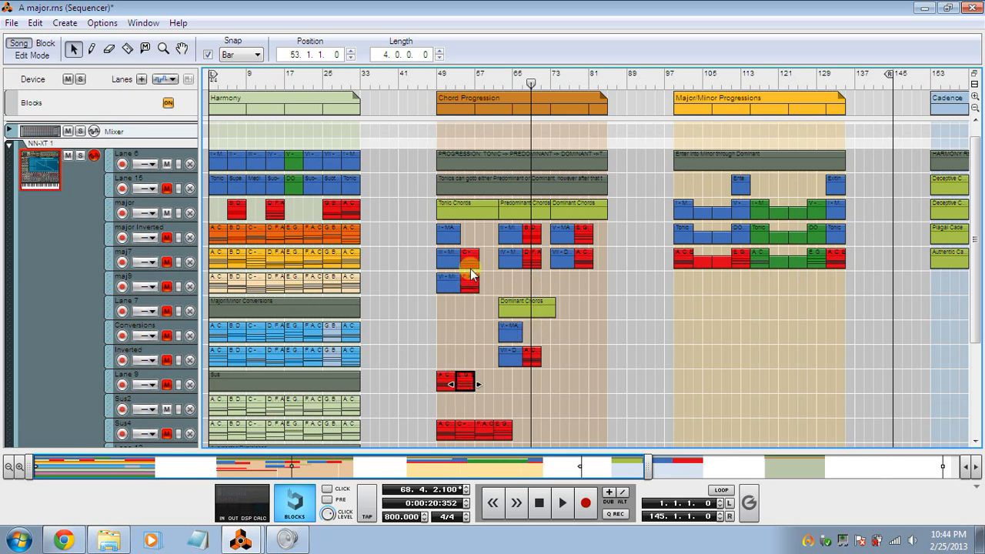
pyautogui.moveTo(471, 263); pyautogui.dragTo(485, 378)
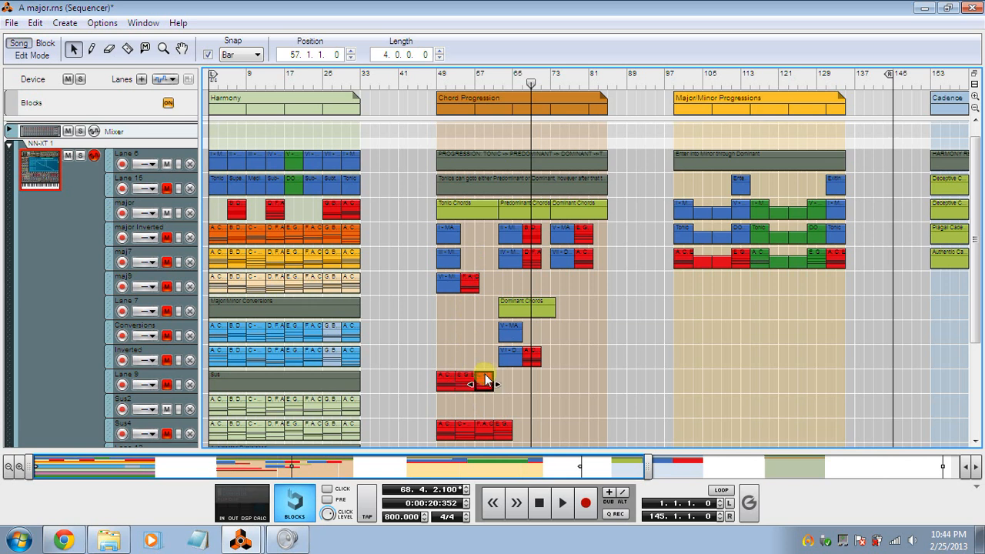
pyautogui.click(530, 264)
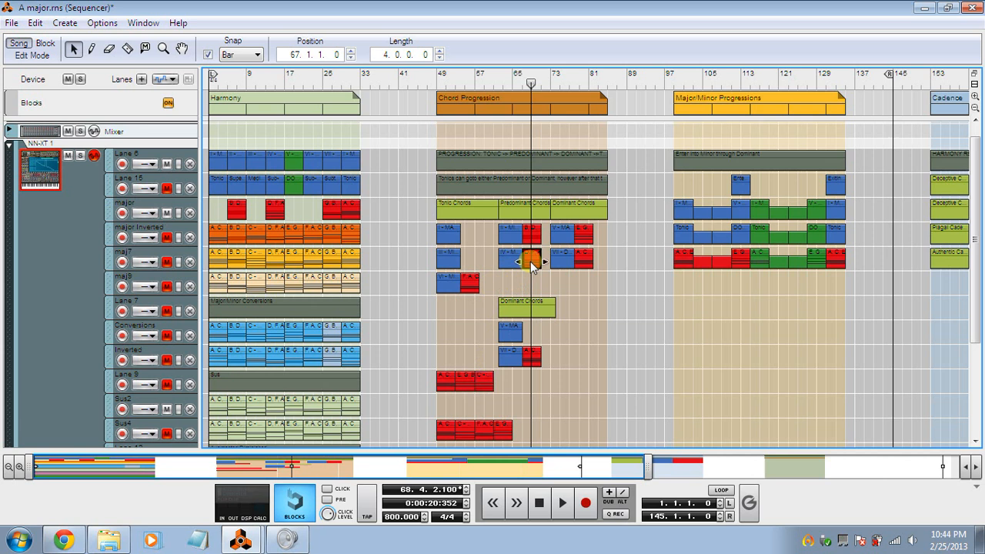
pyautogui.click(472, 284)
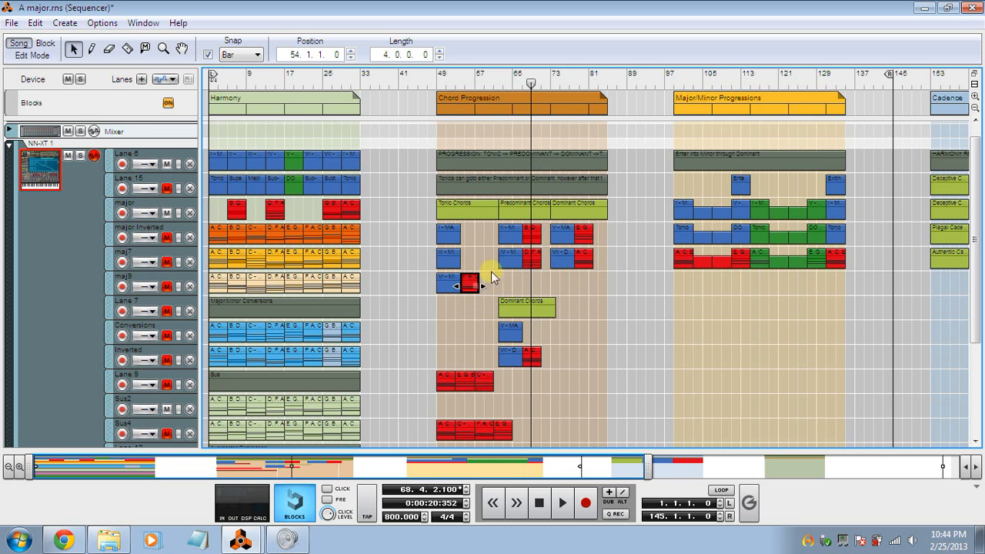
pyautogui.click(530, 262)
pyautogui.moveTo(530, 262); pyautogui.dragTo(501, 379)
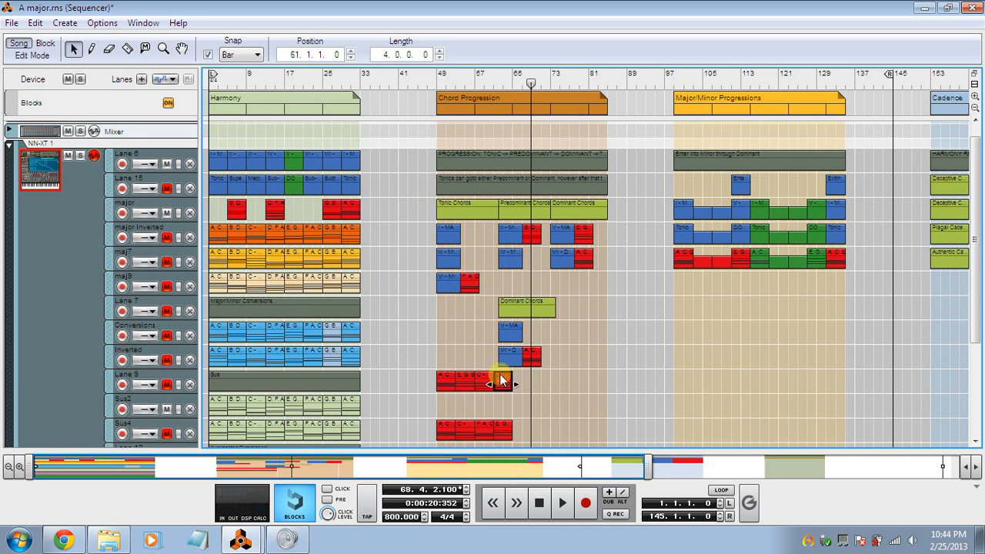
# Unmute Lane 9, play its rearranged progression from bar 49 and stop playback after the last chord
pyautogui.click(436, 76)
pyautogui.press('space')
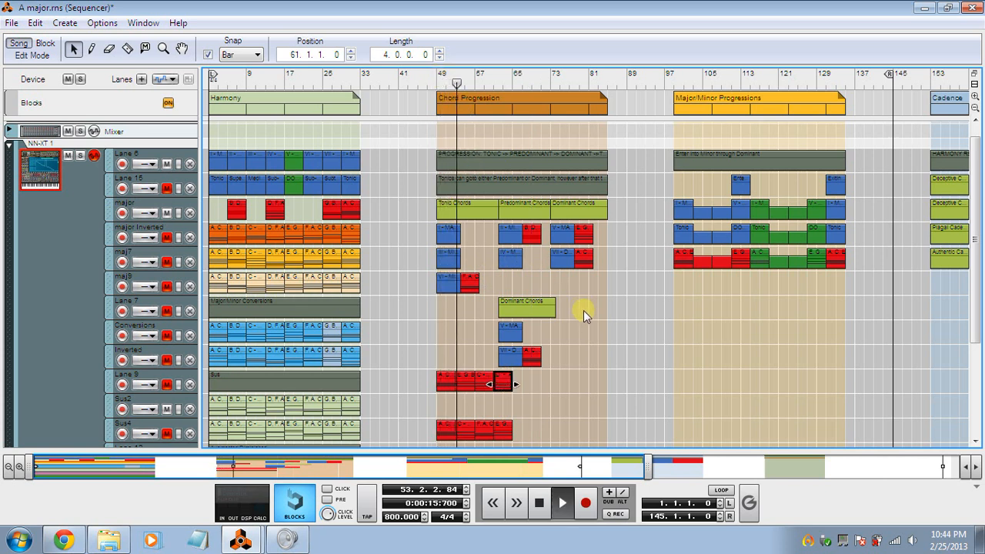
pyautogui.click(167, 384)
pyautogui.click(435, 83)
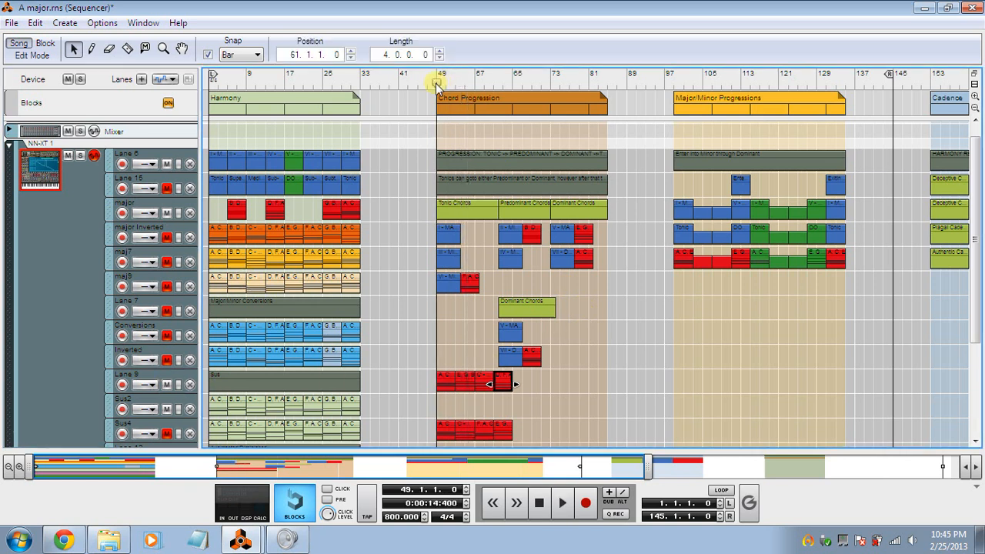
pyautogui.click(592, 319)
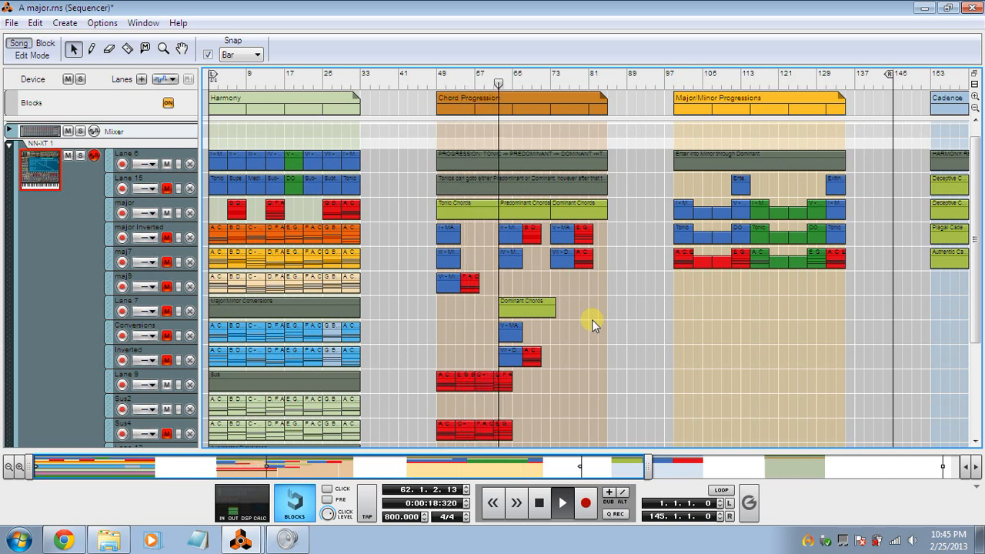
pyautogui.press('space')
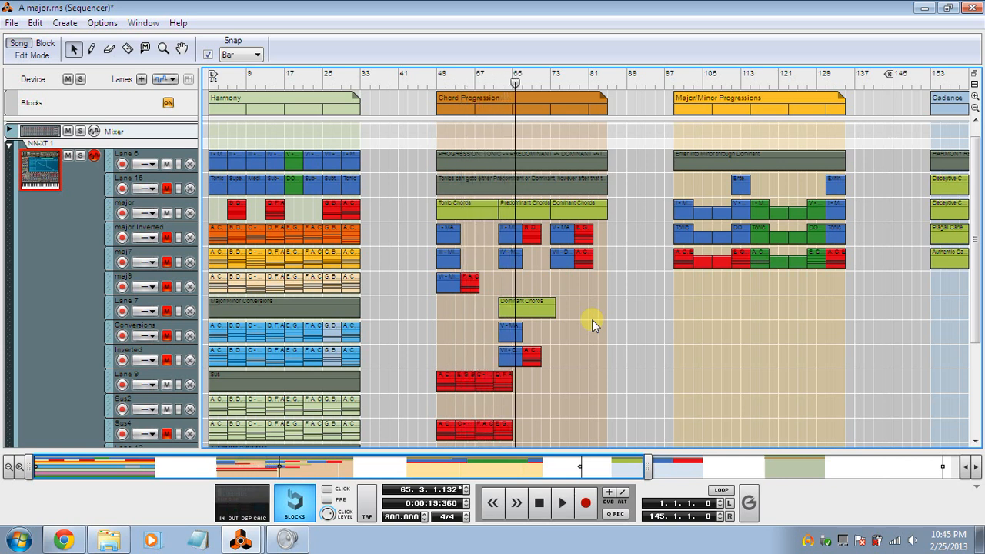
pyautogui.press('space')
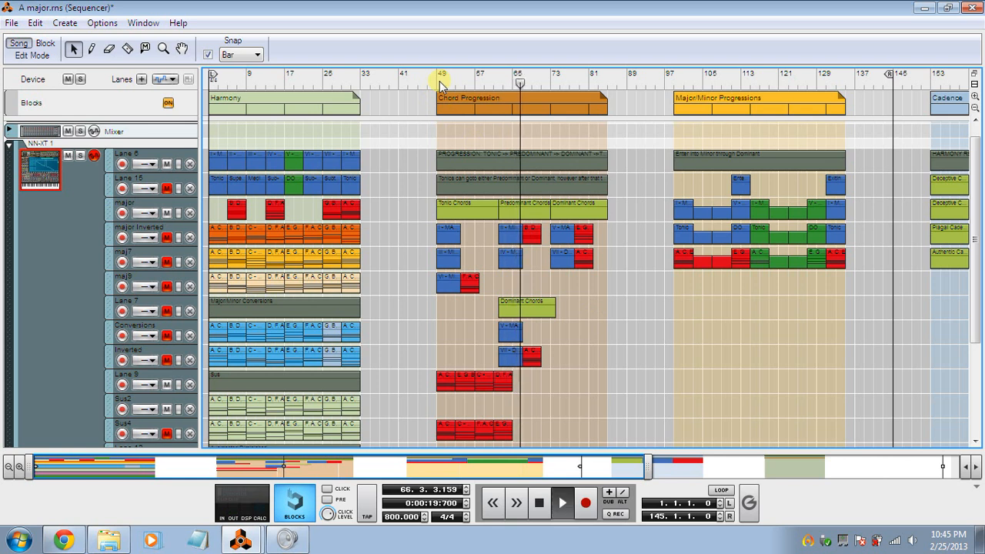
pyautogui.press('space')
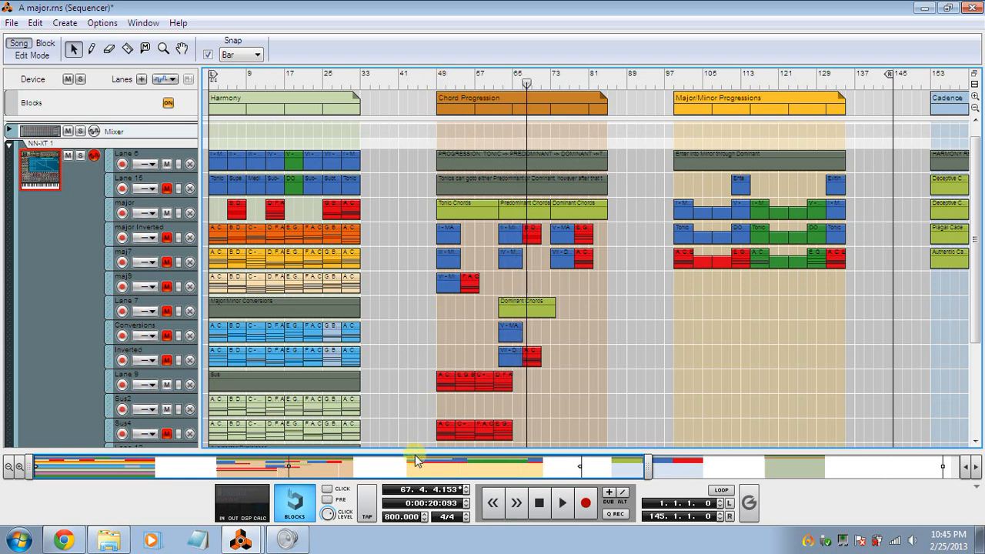
# Mute the major and Sus2 lanes of the NN-XT 1 track
pyautogui.hscroll(3, 414, 461)
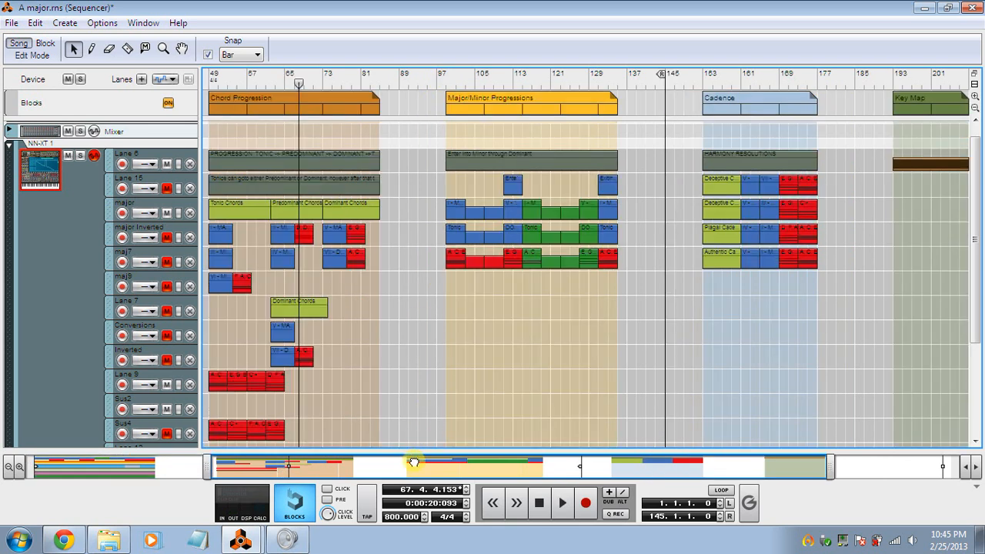
pyautogui.moveTo(414, 462); pyautogui.dragTo(435, 462)
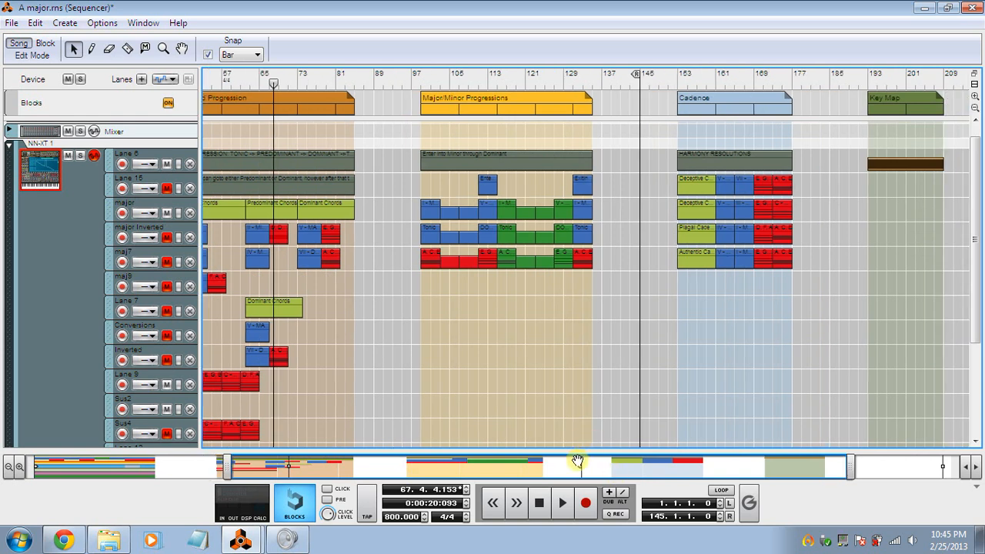
pyautogui.hscroll(-4, 578, 460)
pyautogui.scroll(-4, 293, 272)
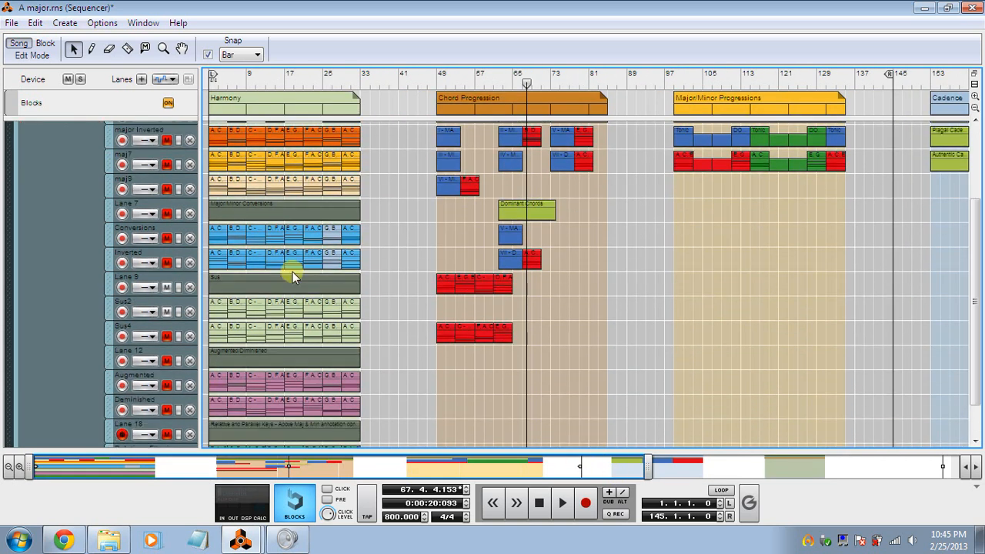
pyautogui.scroll(5, 292, 271)
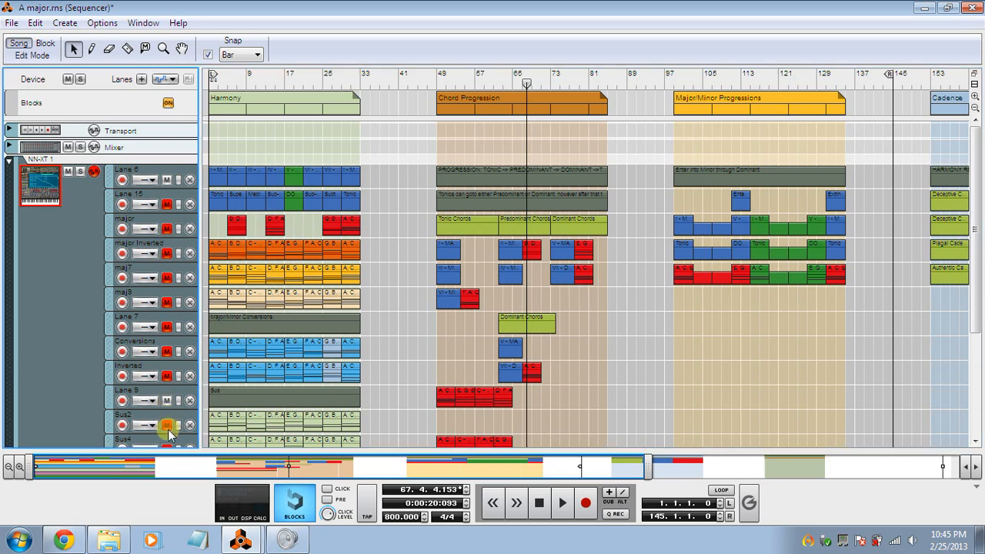
pyautogui.scroll(-5, 290, 443)
pyautogui.scroll(5, 290, 443)
# Unmute the maj7 lane, play its Harmony chords from bar 1 and mute the lane again
pyautogui.click(227, 82)
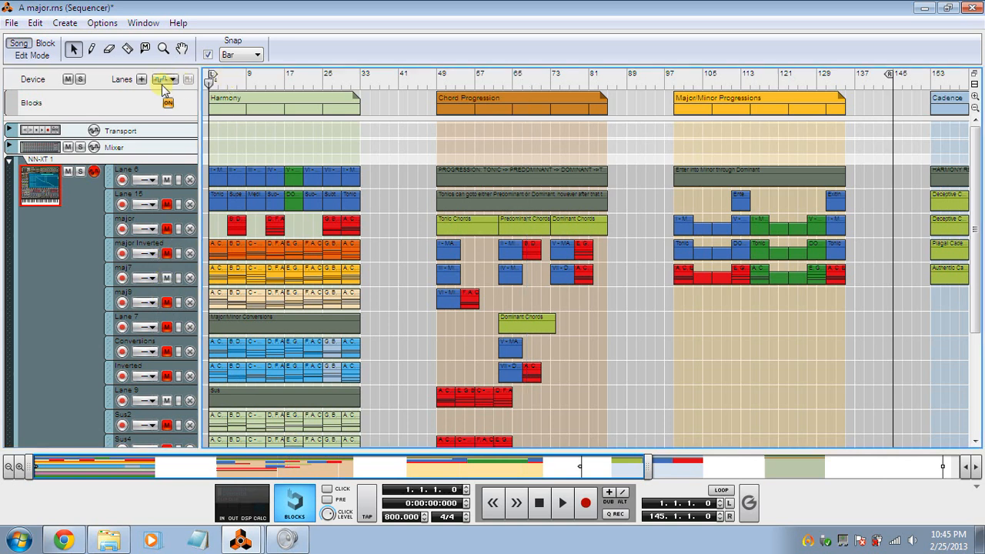
pyautogui.press('space')
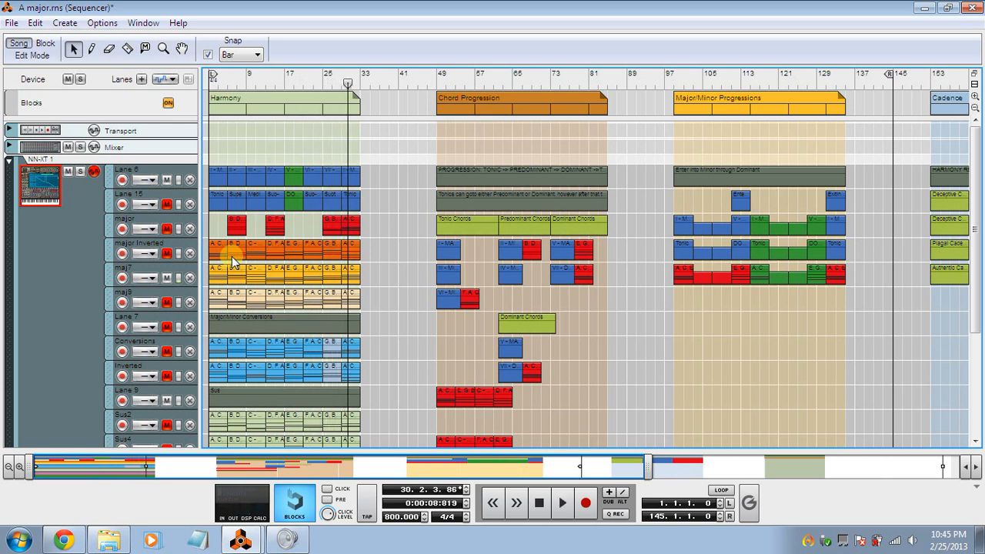
pyautogui.click(166, 302)
pyautogui.click(166, 280)
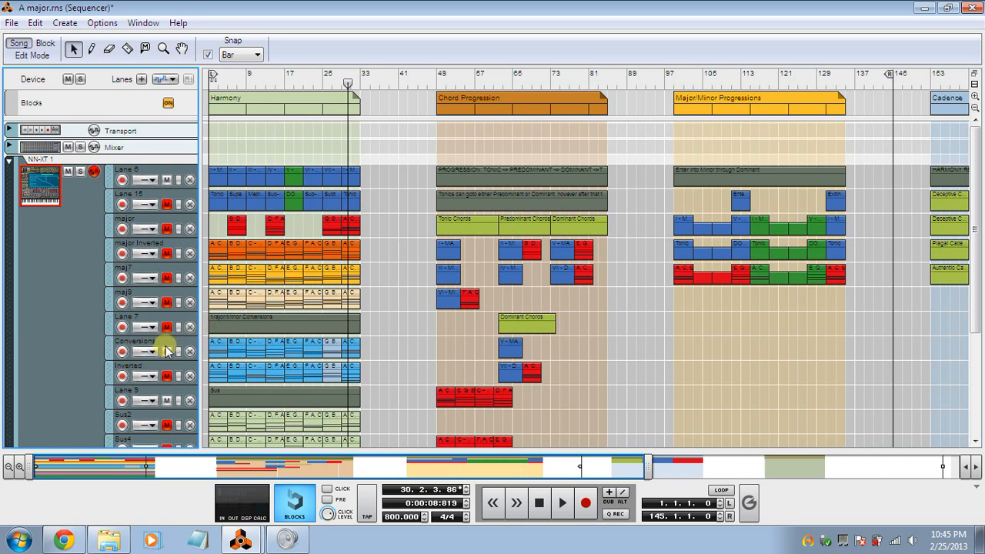
# Unmute the Conversions lane, play its major/minor conversion chords from bar 1 and mute the lane again
pyautogui.click(210, 81)
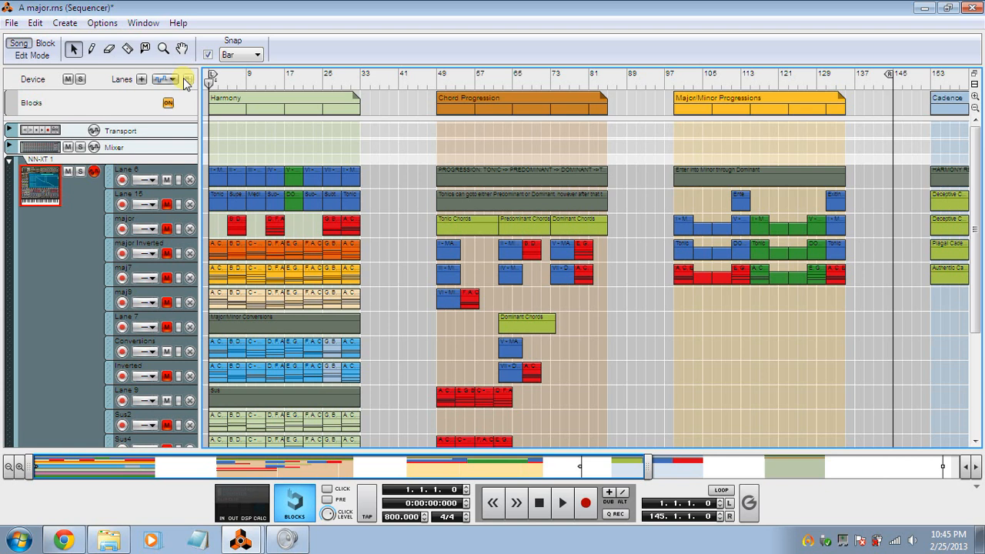
pyautogui.scroll(-5, 273, 222)
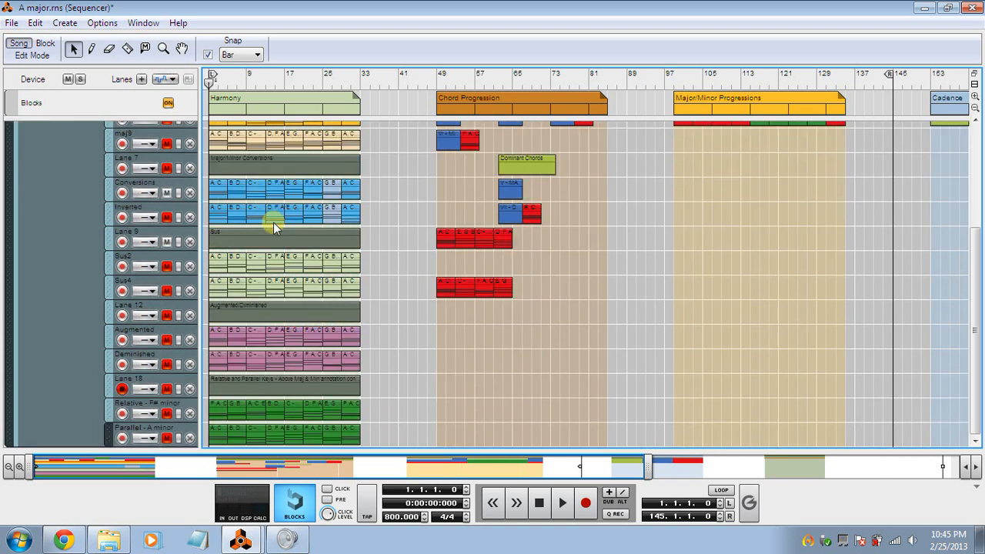
pyautogui.scroll(5, 273, 223)
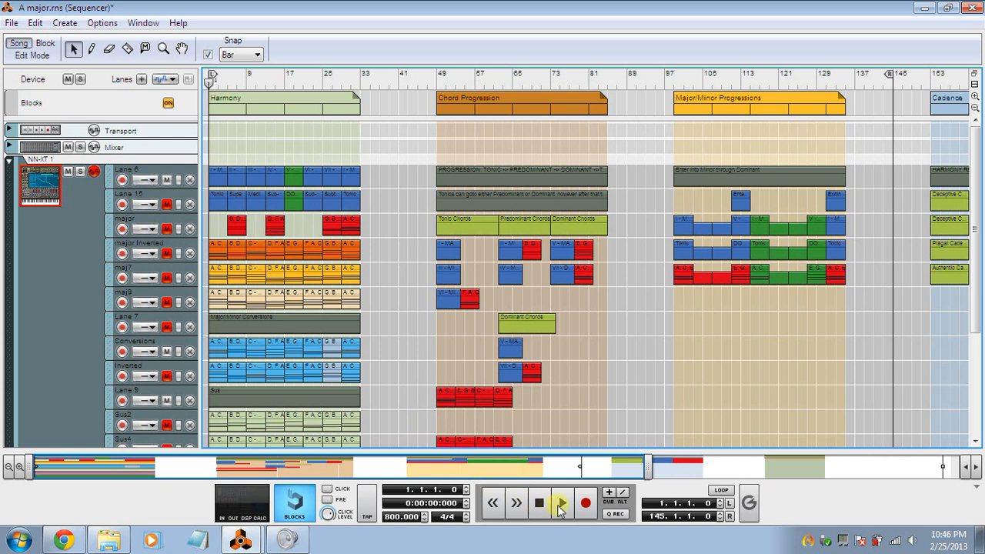
pyautogui.click(560, 504)
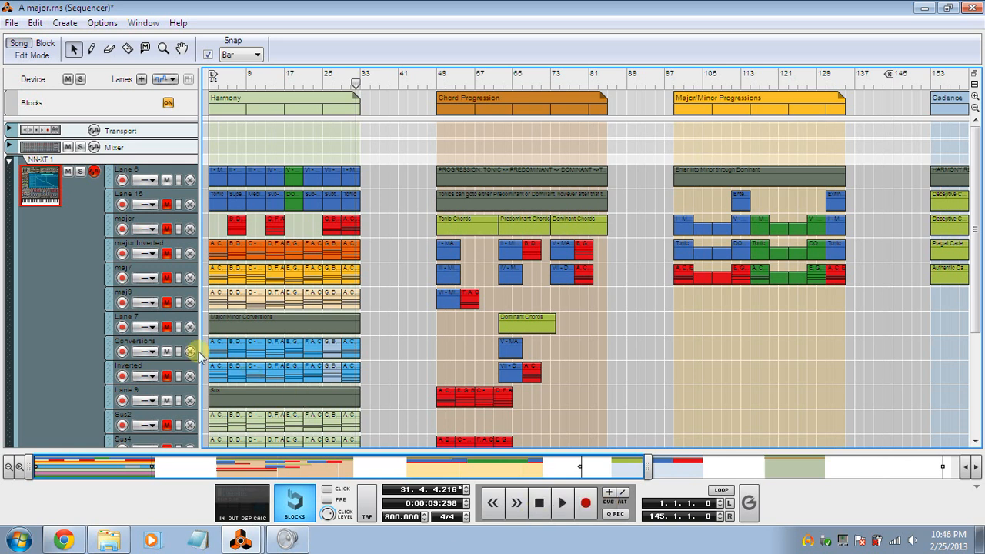
pyautogui.click(167, 352)
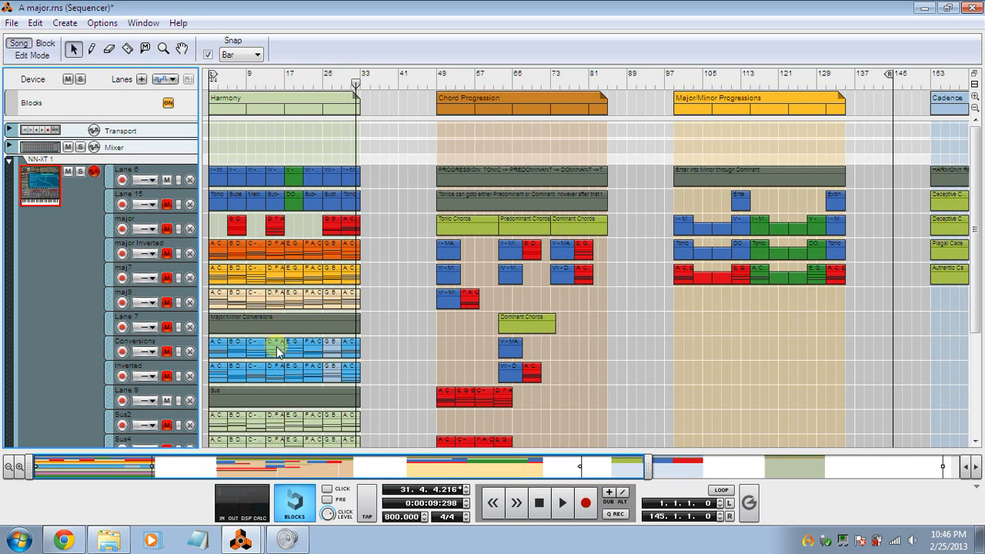
# Unmute the Relative - F# minor lane, play its chords from bar 1 and stop playback partway through the Harmony block
pyautogui.scroll(-3, 278, 348)
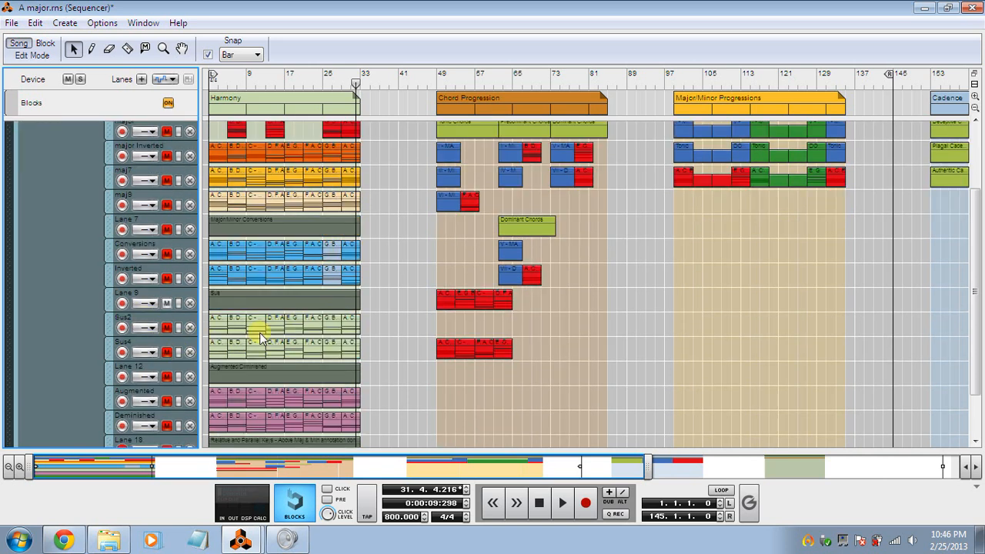
pyautogui.scroll(-1, 259, 337)
pyautogui.scroll(-1, 260, 336)
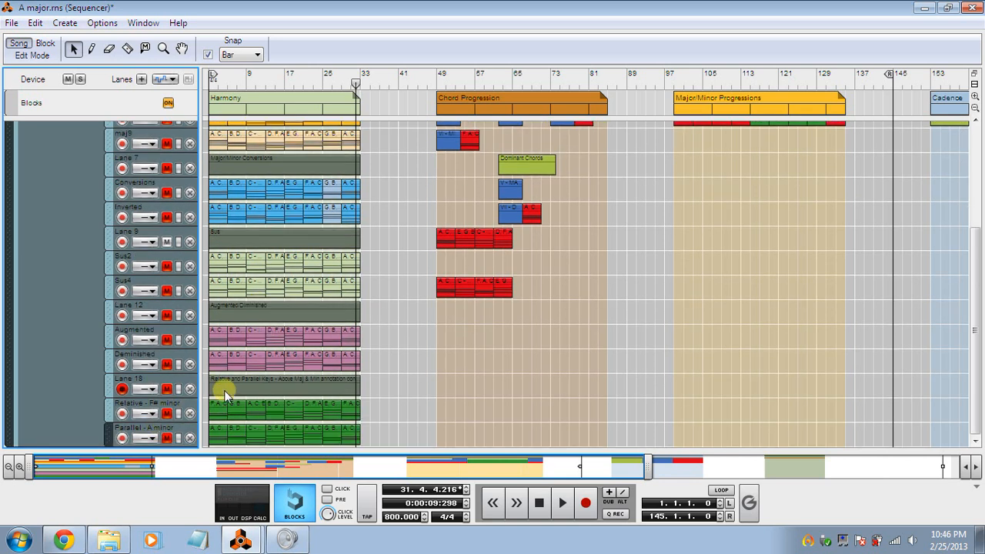
pyautogui.scroll(2, 224, 390)
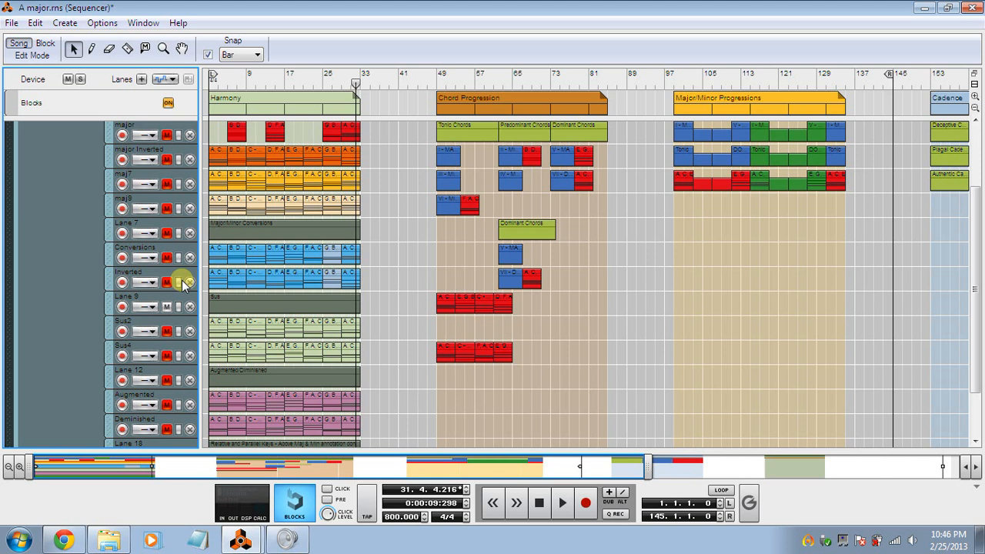
pyautogui.scroll(-3, 185, 300)
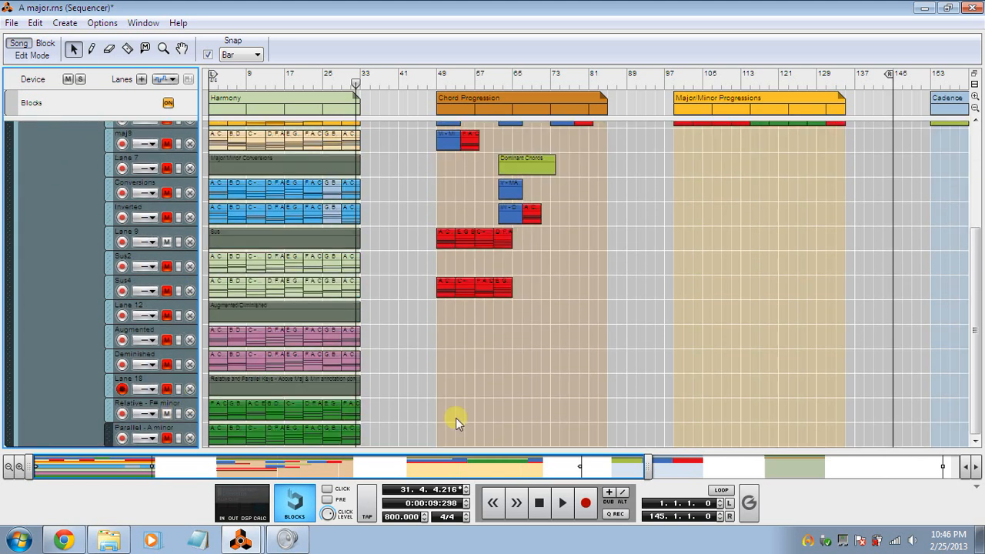
pyautogui.click(539, 502)
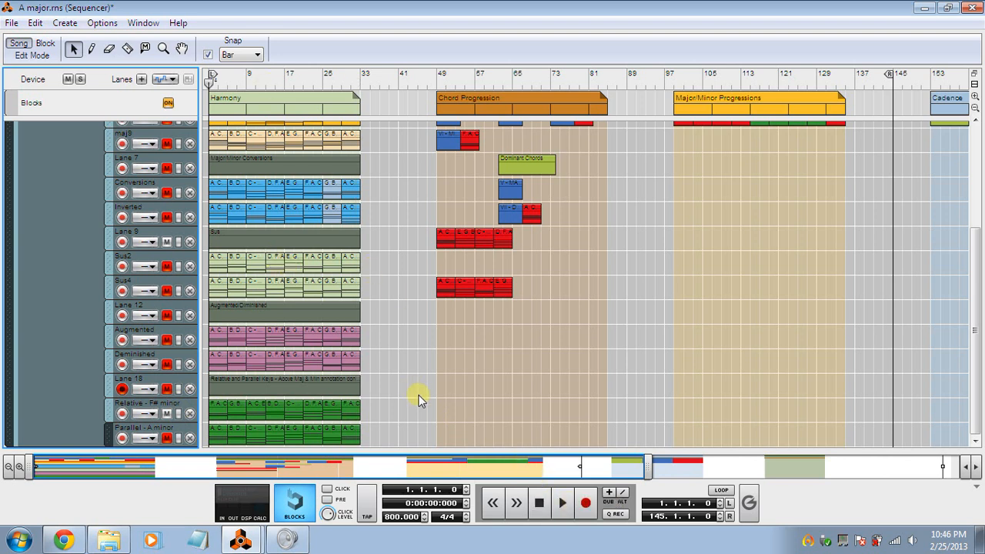
pyautogui.click(564, 502)
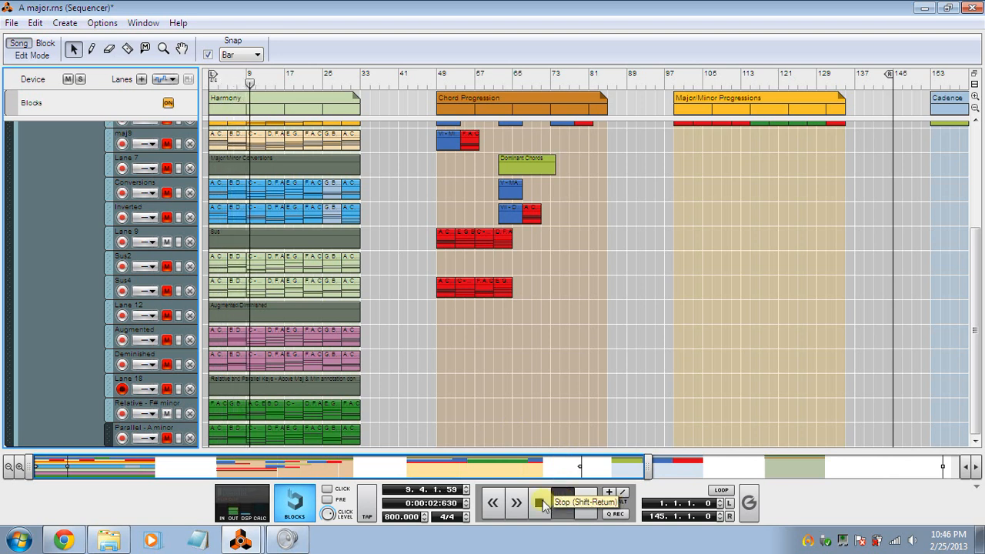
pyautogui.click(541, 502)
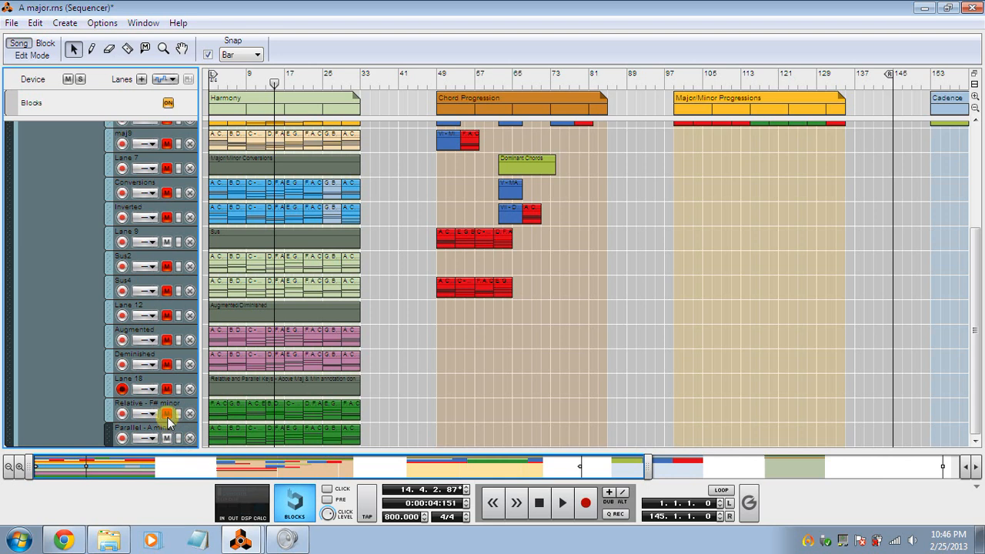
# Mute the Relative - F# minor lane, unmute Parallel - A minor and play its chords to the end of the Harmony block
pyautogui.click(568, 501)
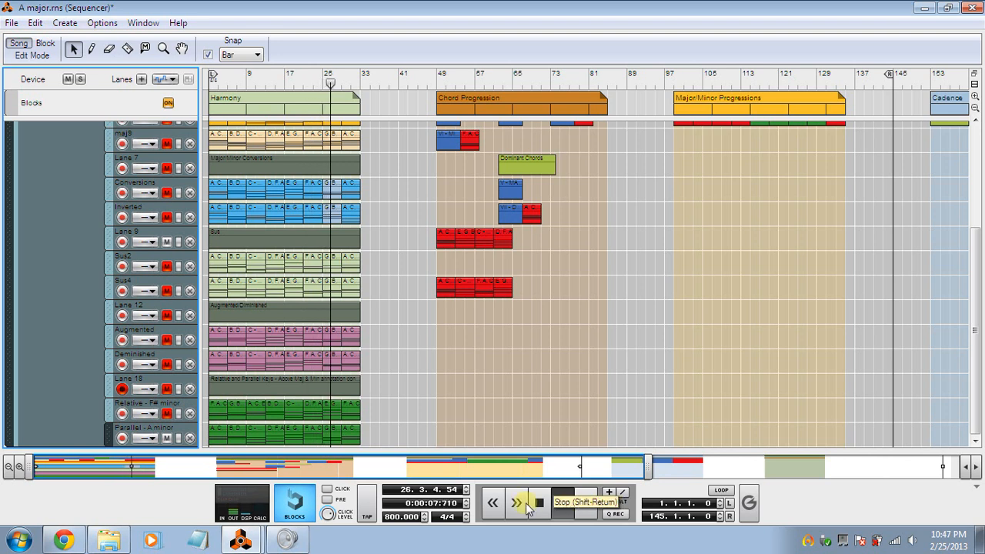
pyautogui.click(537, 504)
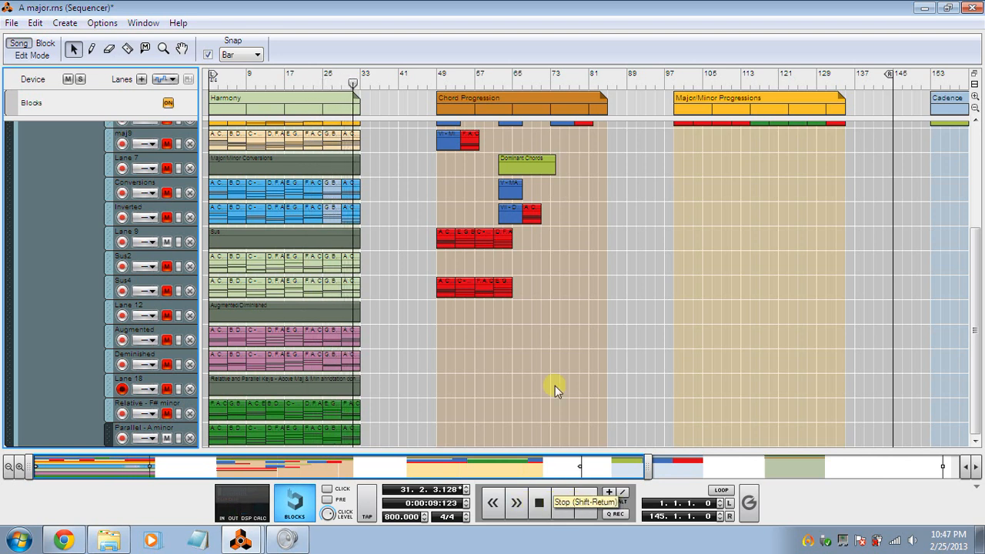
# Examine the dominant chord clips at bar 111 in the Major/Minor Progressions block, where the progression enters the minor key
pyautogui.moveTo(544, 466); pyautogui.dragTo(690, 477)
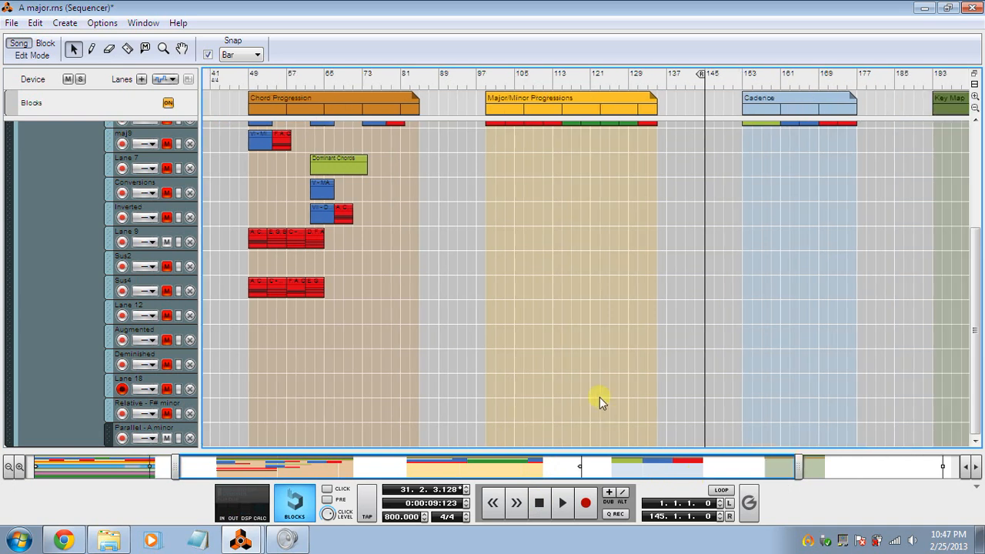
pyautogui.scroll(5, 600, 397)
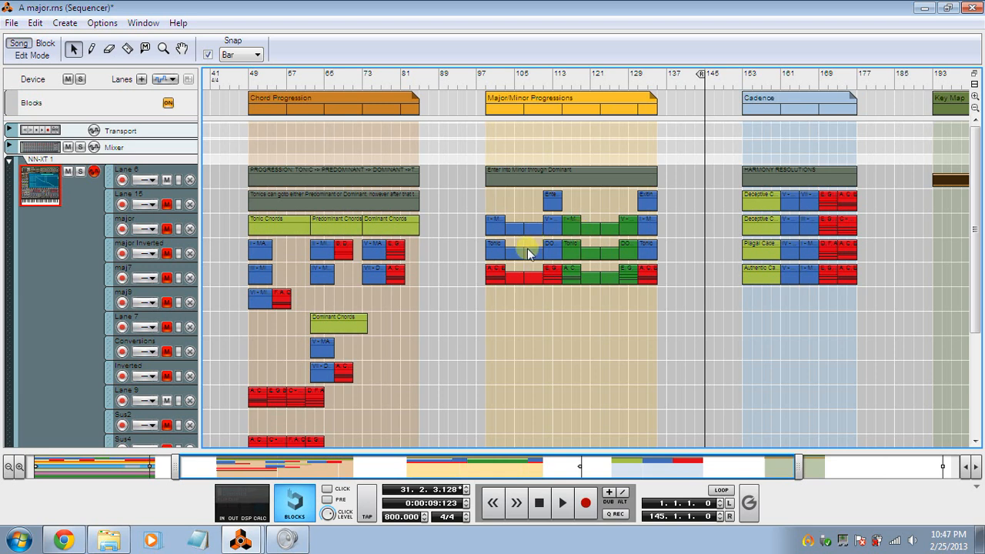
pyautogui.click(503, 267)
pyautogui.click(403, 277)
pyautogui.click(552, 273)
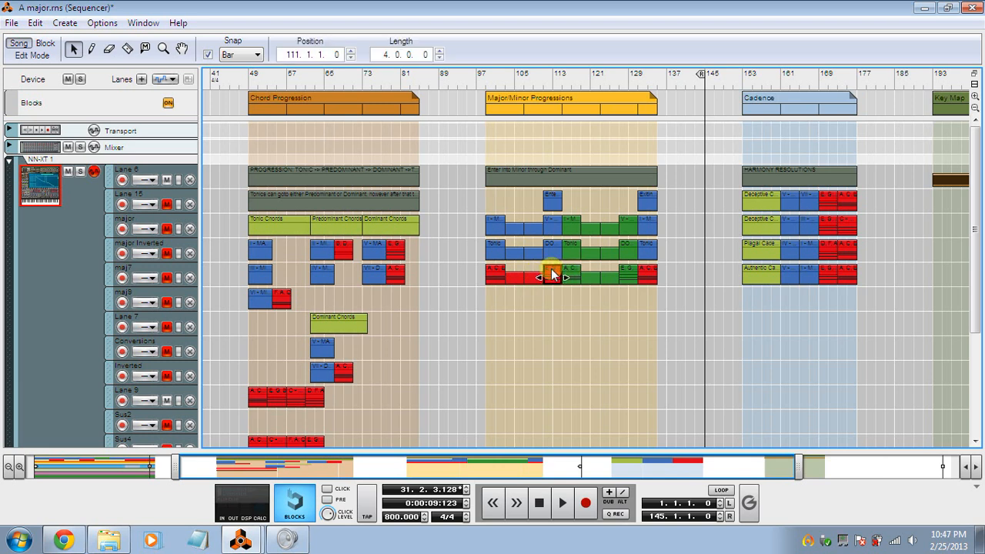
pyautogui.click(553, 227)
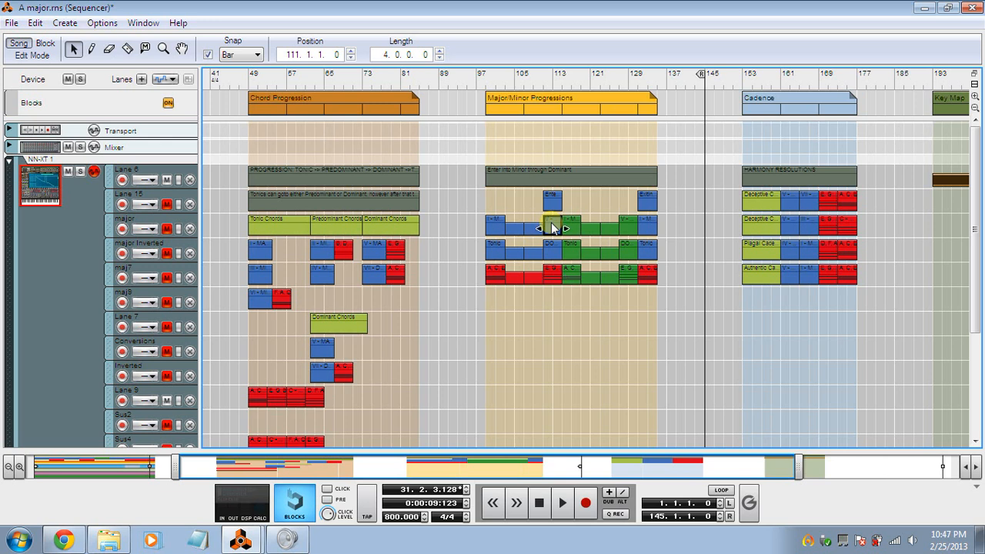
pyautogui.click(551, 275)
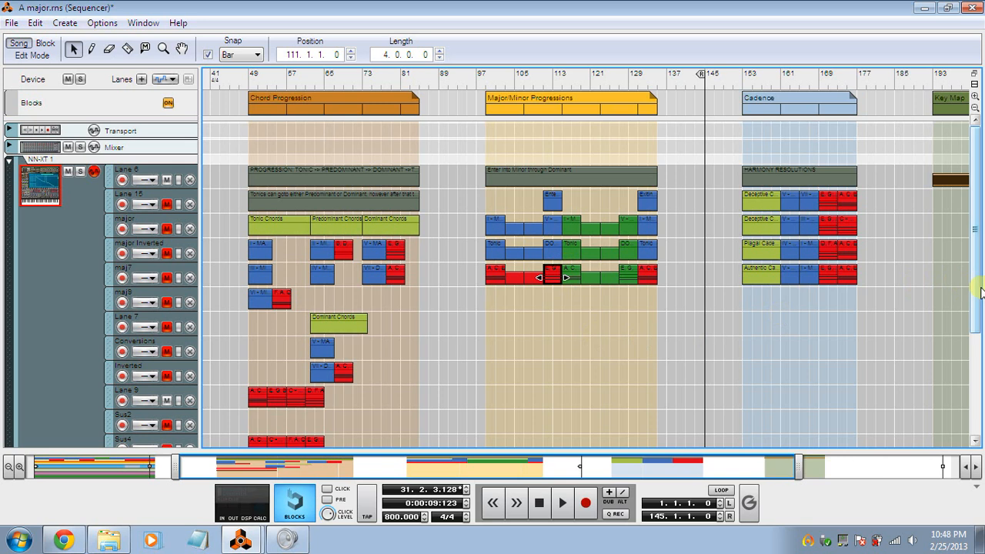
# Select the first chord clip at bar 1 in the Parallel - A minor lane to examine it
pyautogui.moveTo(972, 291); pyautogui.dragTo(974, 402)
pyautogui.moveTo(651, 467); pyautogui.dragTo(468, 478)
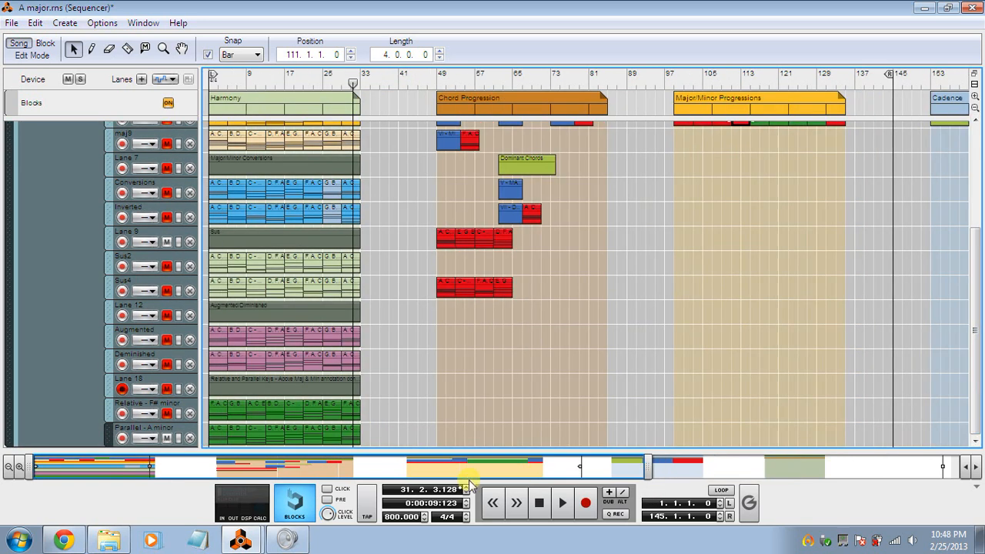
pyautogui.click(217, 435)
# Unmute Lane 15, play its deceptive cadence chords in the Cadence block from bar 169 and mute the lane again
pyautogui.moveTo(329, 475); pyautogui.dragTo(624, 464)
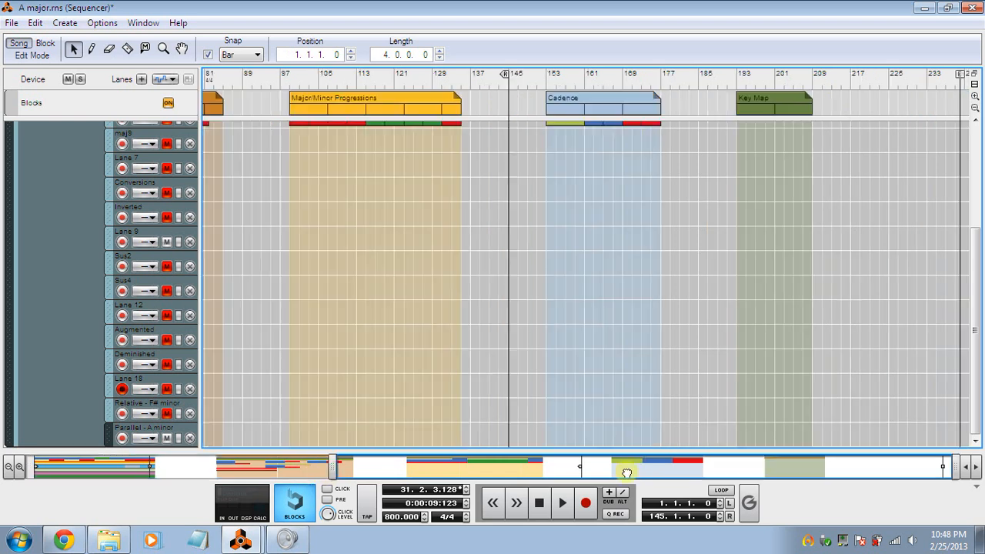
pyautogui.scroll(2, 484, 385)
pyautogui.scroll(2, 483, 385)
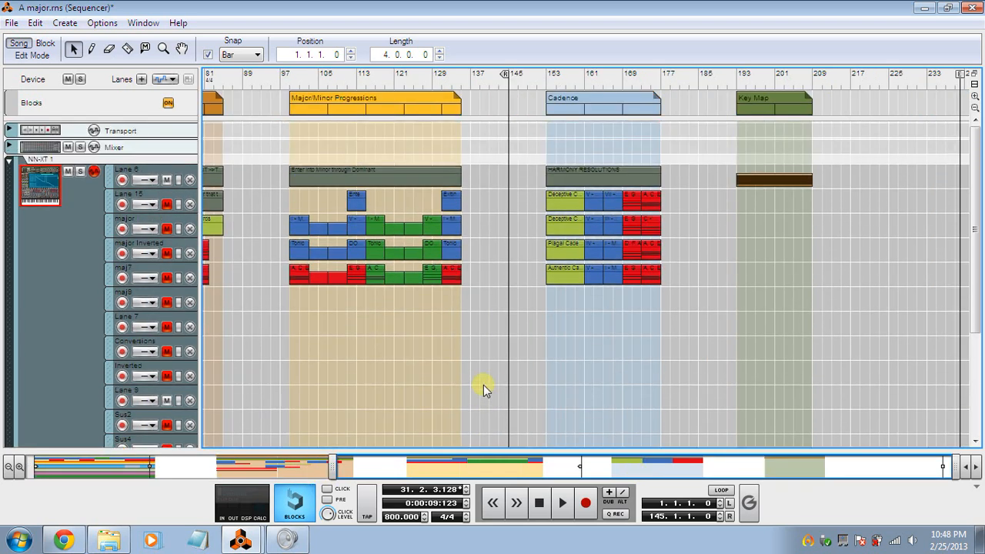
pyautogui.moveTo(456, 459); pyautogui.dragTo(422, 461)
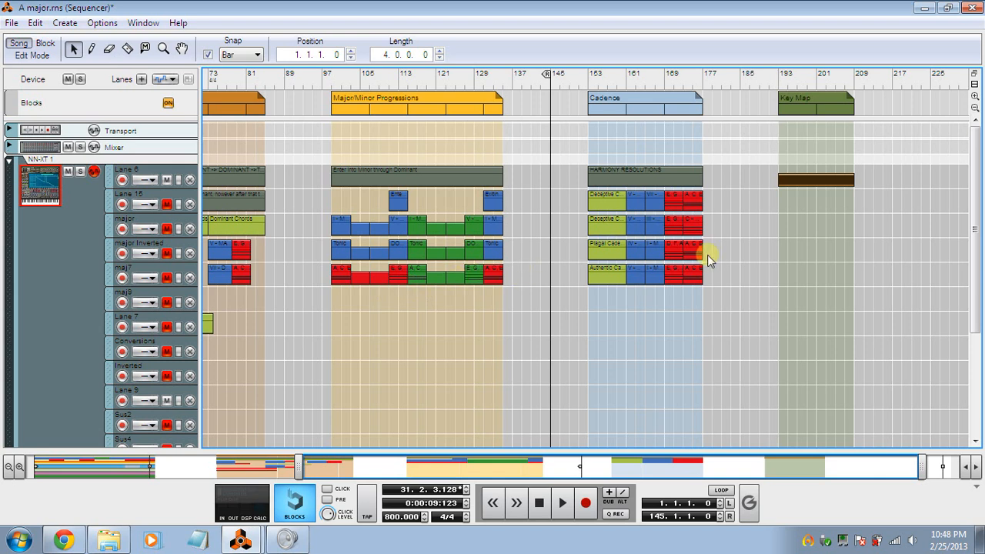
pyautogui.click(170, 206)
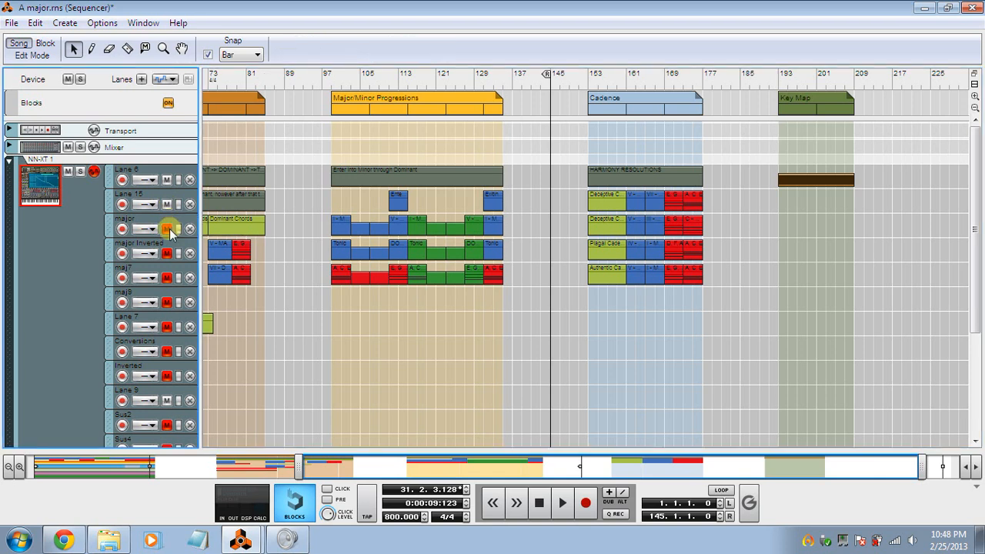
pyautogui.click(665, 80)
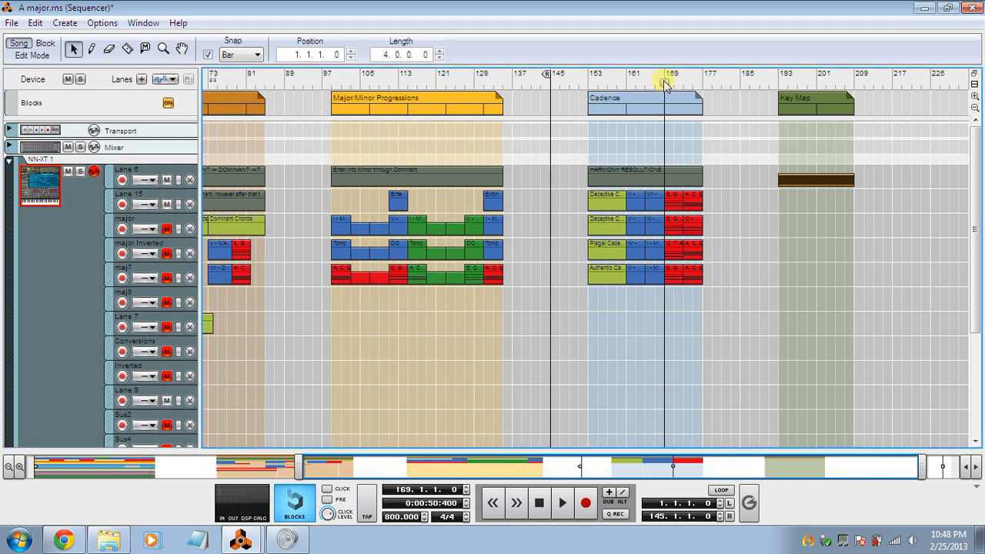
pyautogui.press('space')
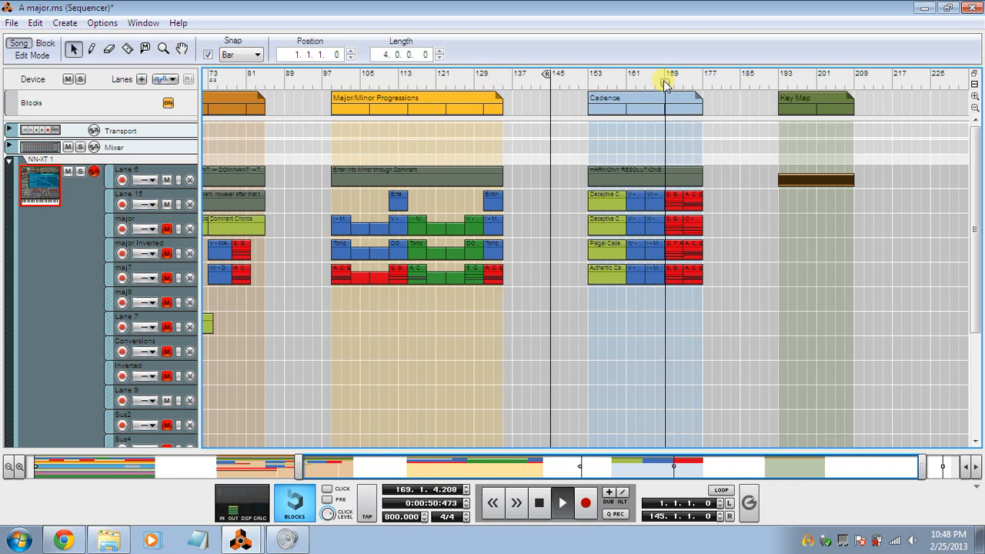
pyautogui.press('space')
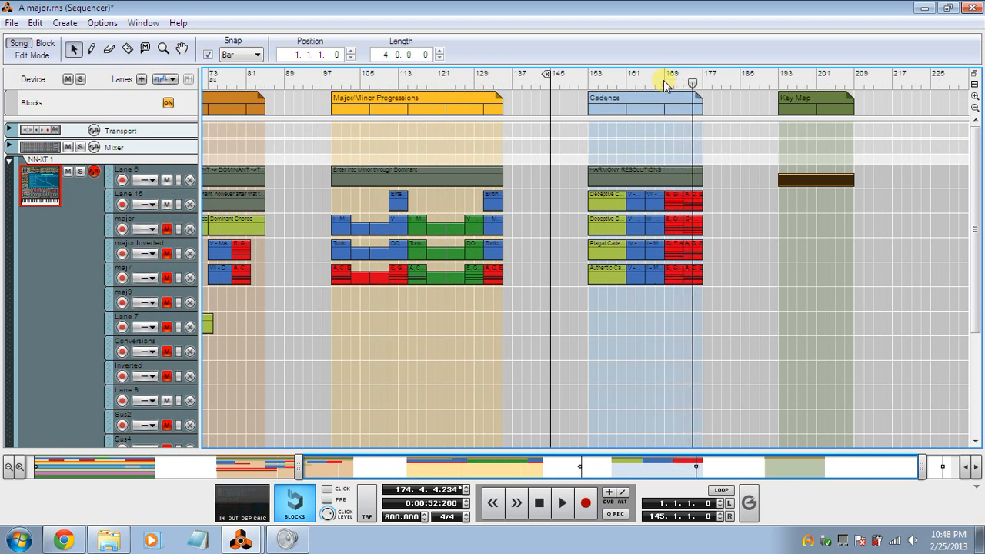
pyautogui.click(166, 205)
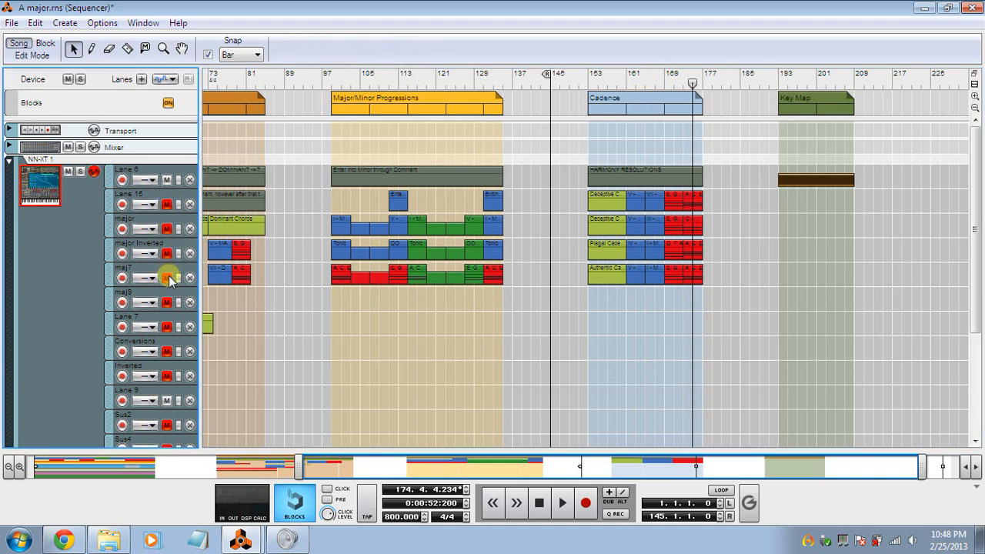
# Play the authentic cadence chords of the maj7 lane from bar 169 in the Cadence block and mute the lane again
pyautogui.click(668, 83)
pyautogui.press('space')
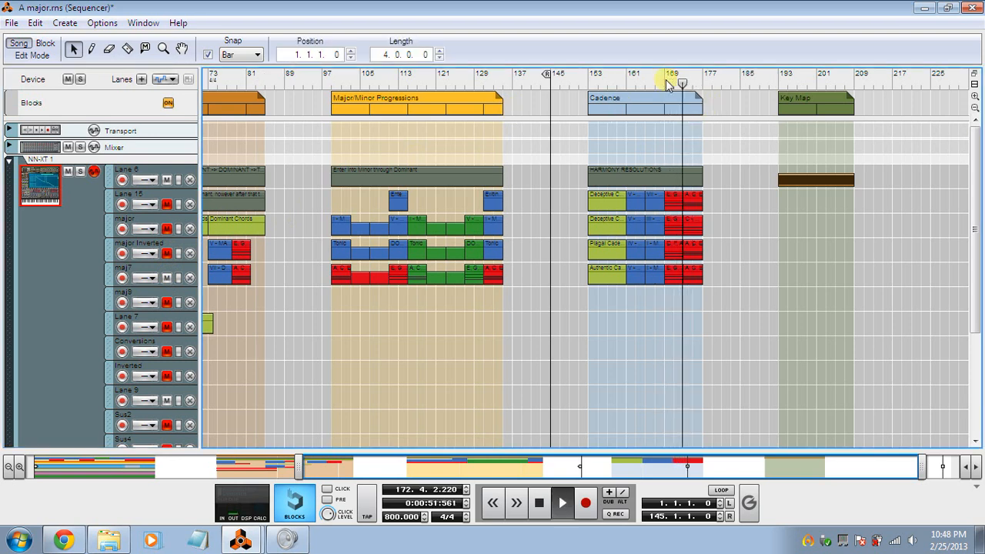
pyautogui.press('space')
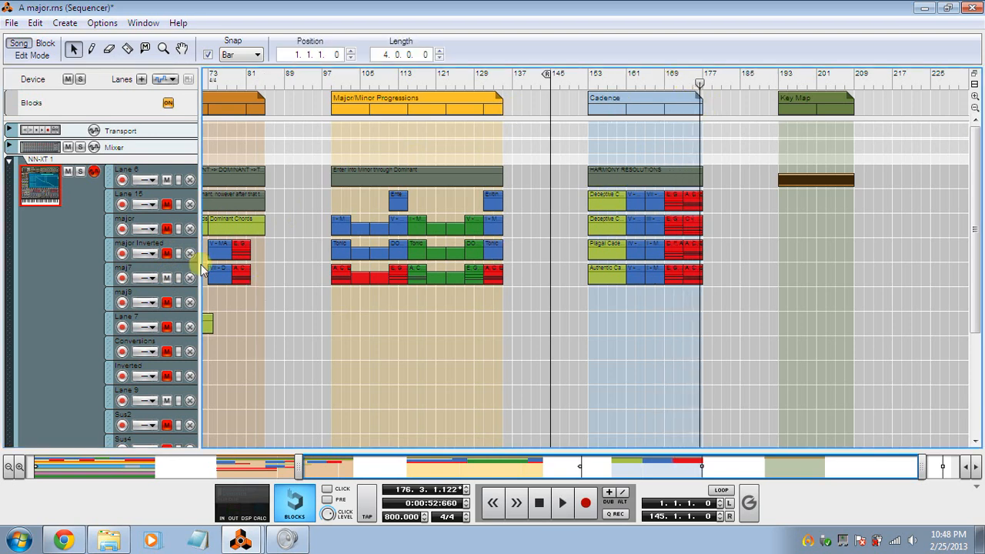
pyautogui.click(165, 275)
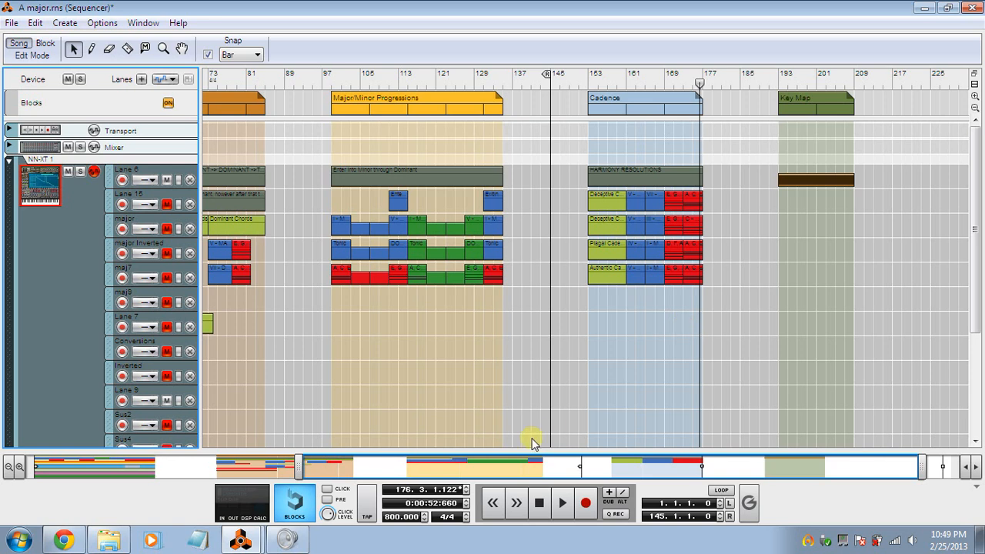
# Open the Key Map clip in Lane 6 for note editing and examine its notes across the octaves
pyautogui.moveTo(331, 467); pyautogui.dragTo(365, 467)
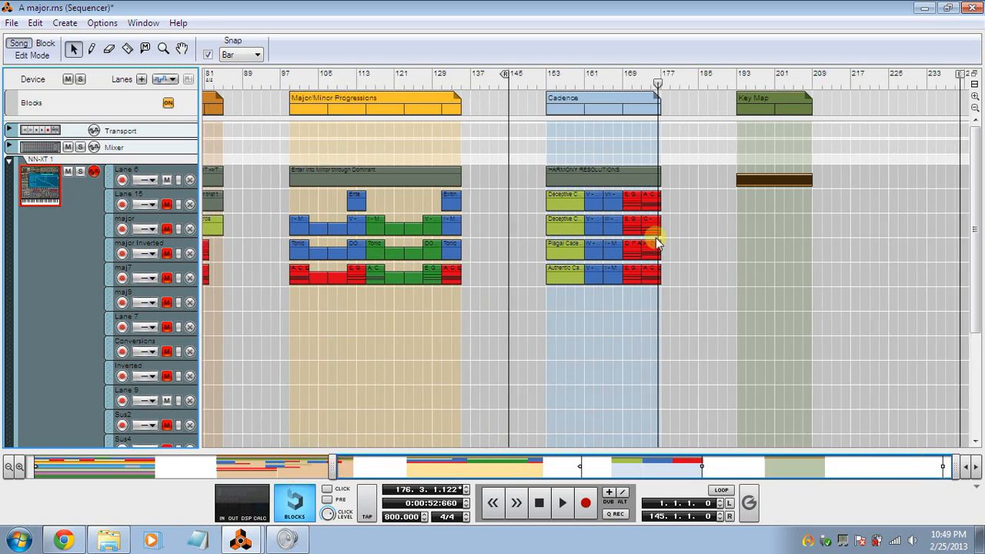
pyautogui.doubleClick(781, 178)
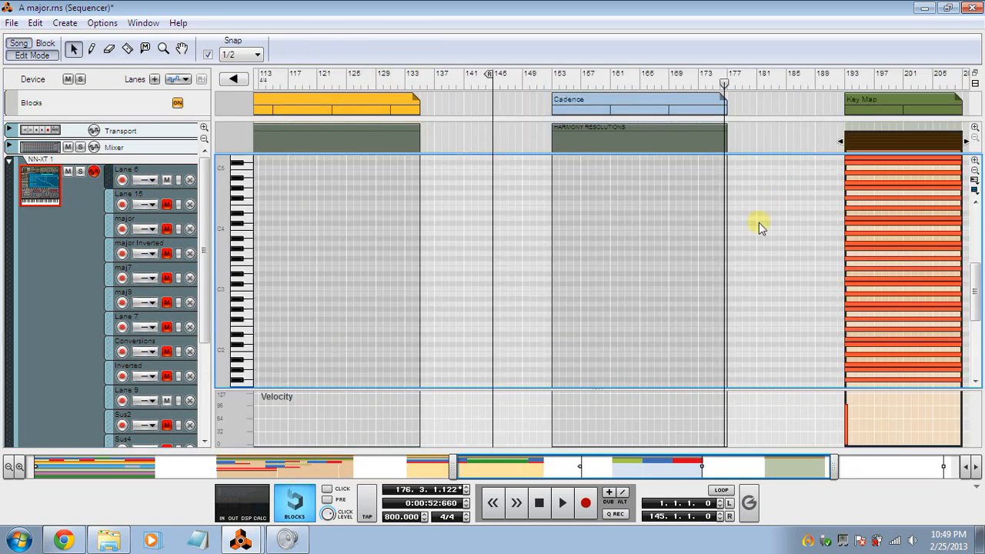
pyautogui.moveTo(484, 470); pyautogui.dragTo(586, 468)
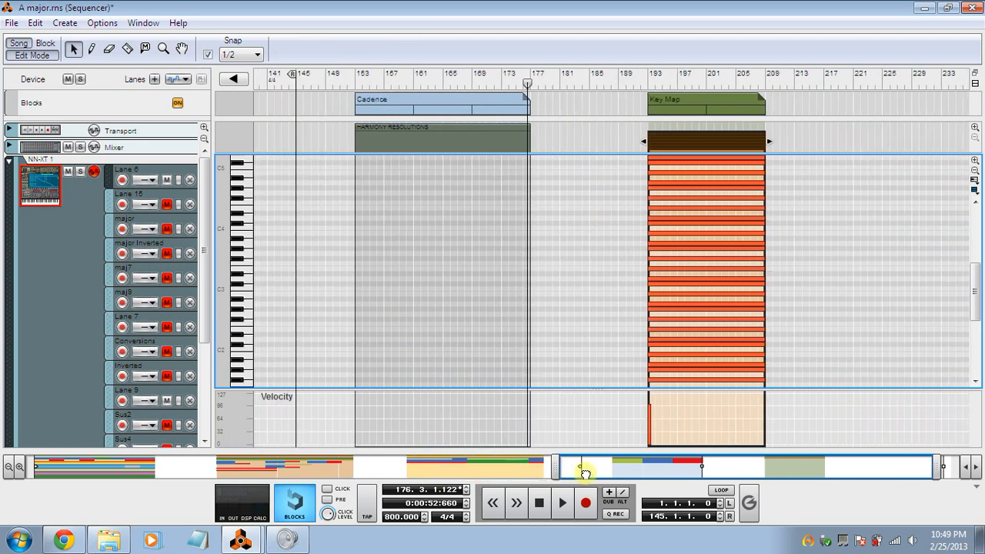
pyautogui.scroll(-5, 713, 241)
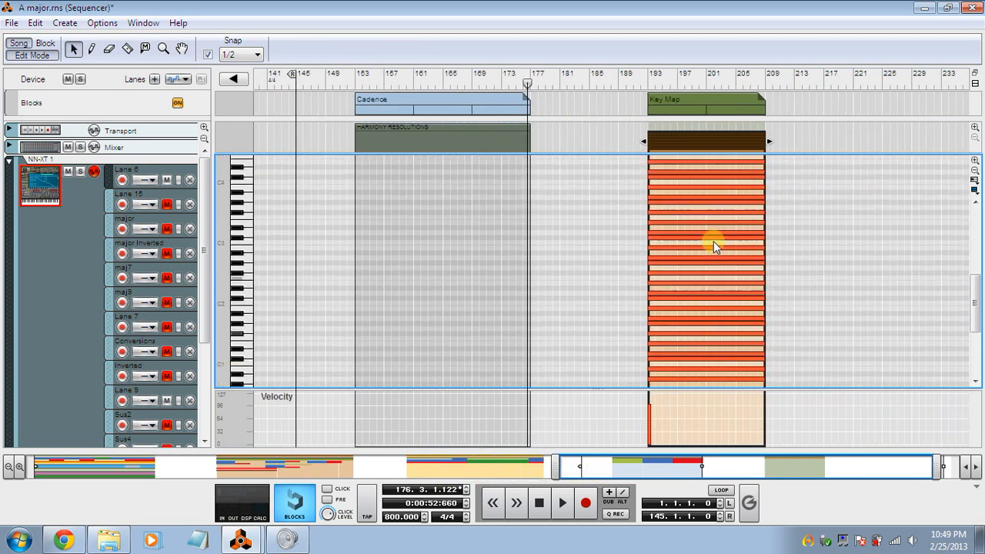
pyautogui.scroll(2, 713, 241)
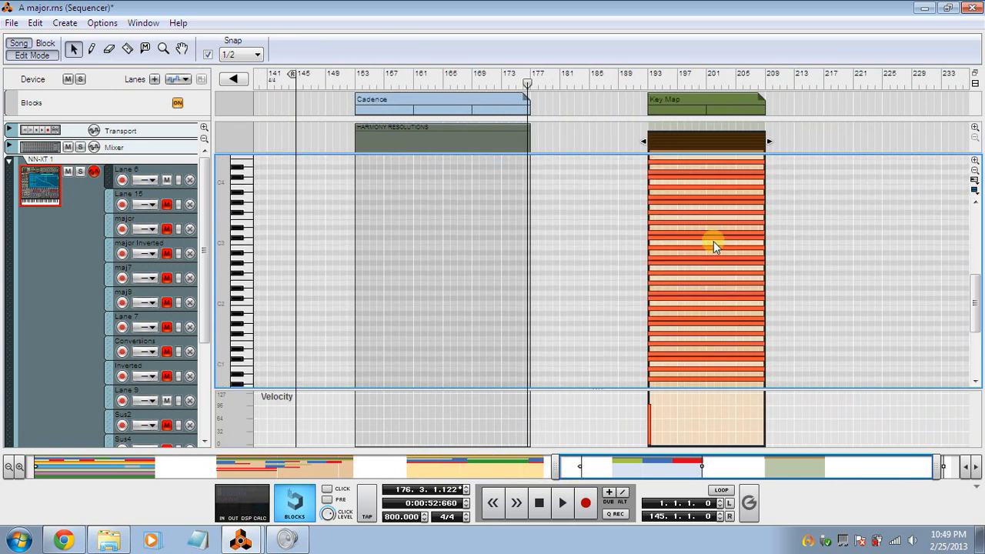
# Draw an empty 12-bar clip with the Pencil tool in Lane 6, starting at bar 209 directly after the Key Map clip
pyautogui.click(93, 54)
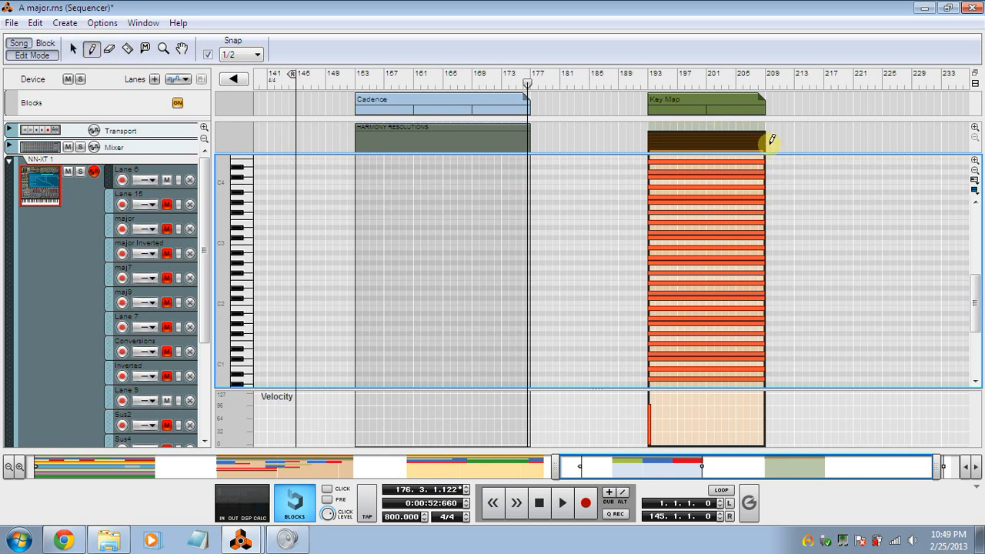
pyautogui.moveTo(773, 140); pyautogui.dragTo(853, 139)
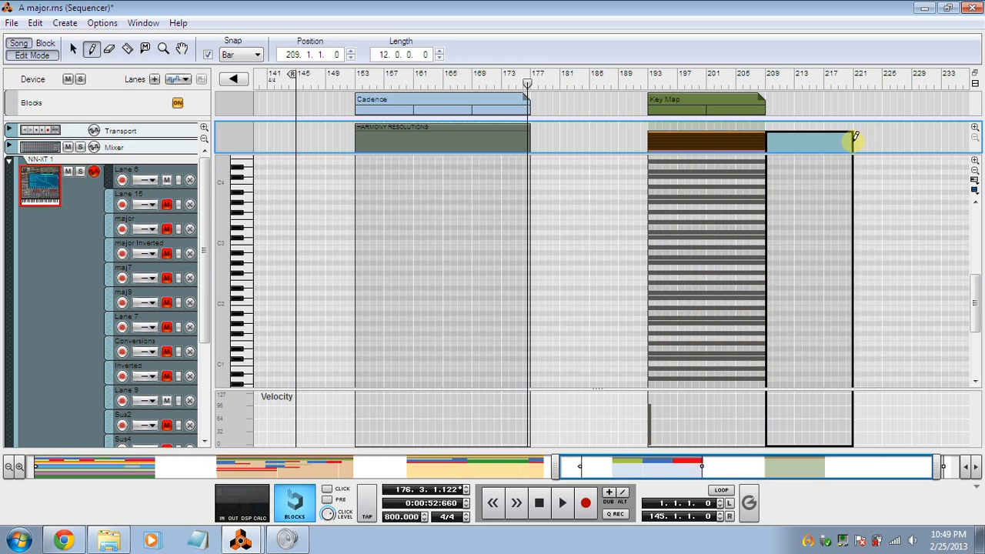
pyautogui.moveTo(773, 140); pyautogui.dragTo(645, 98)
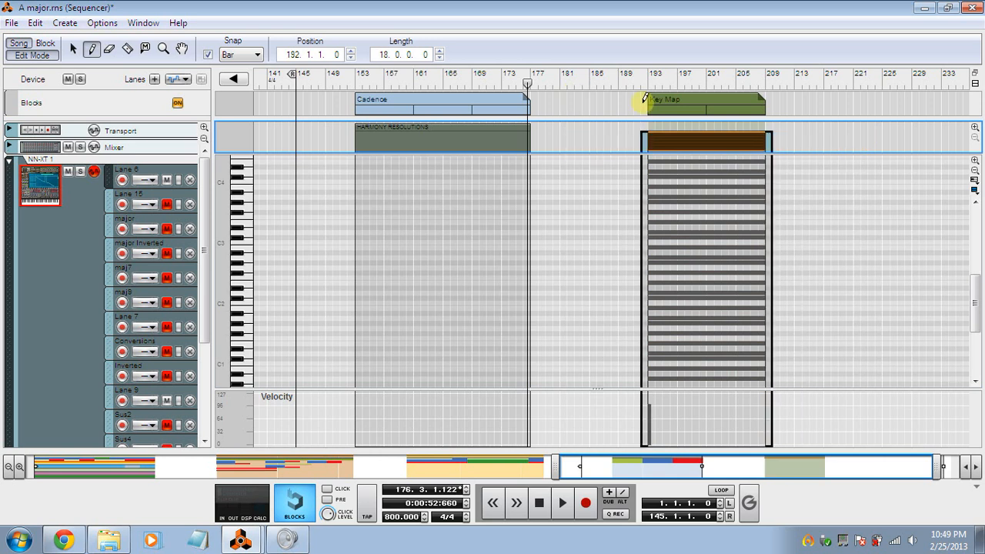
pyautogui.moveTo(767, 140); pyautogui.dragTo(853, 143)
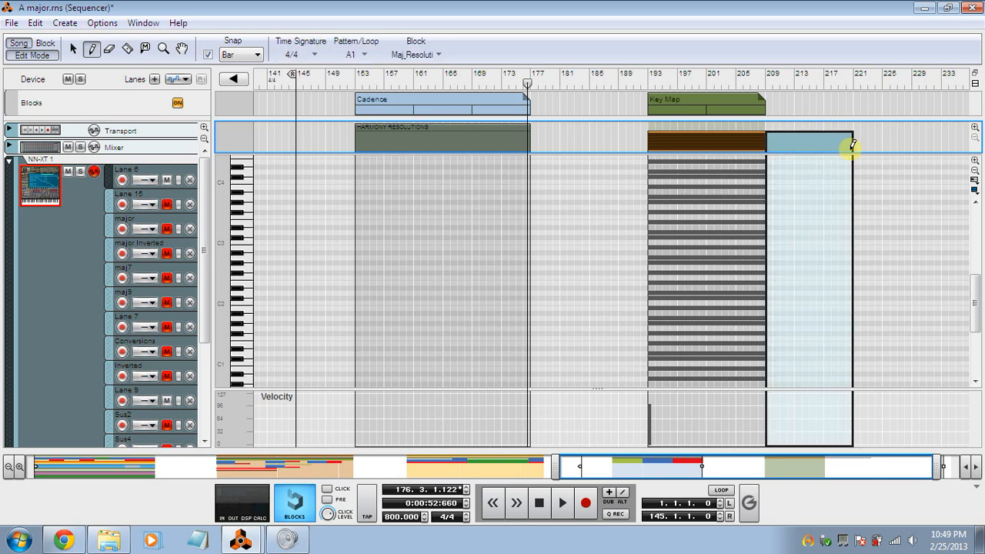
# Draw the melody's opening half-note steps from bar 209 along the key map pitches, including B2 at 210.1 and D3 at 210.3
pyautogui.press('q')
pyautogui.click(775, 237)
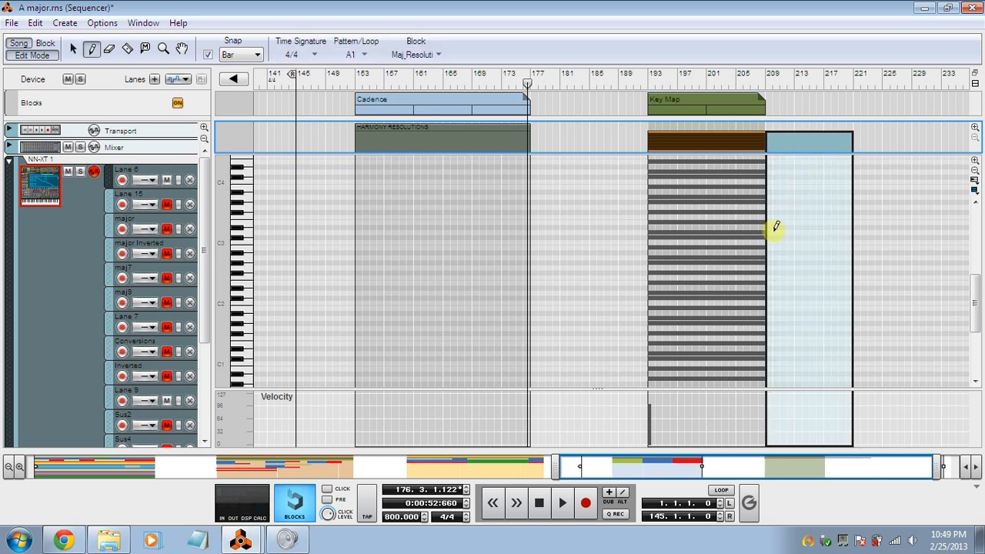
pyautogui.press('w')
pyautogui.click(769, 262)
pyautogui.click(774, 247)
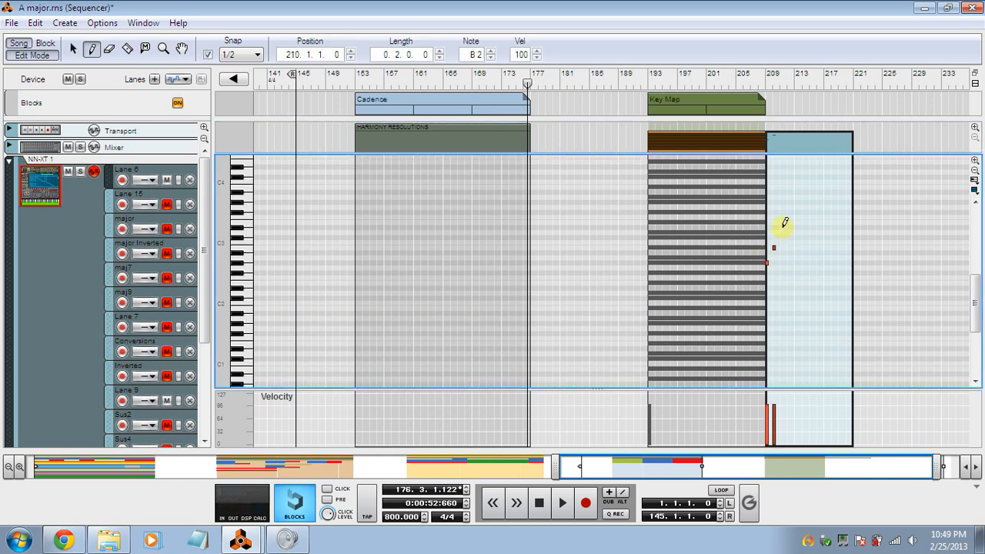
pyautogui.click(781, 222)
pyautogui.click(776, 232)
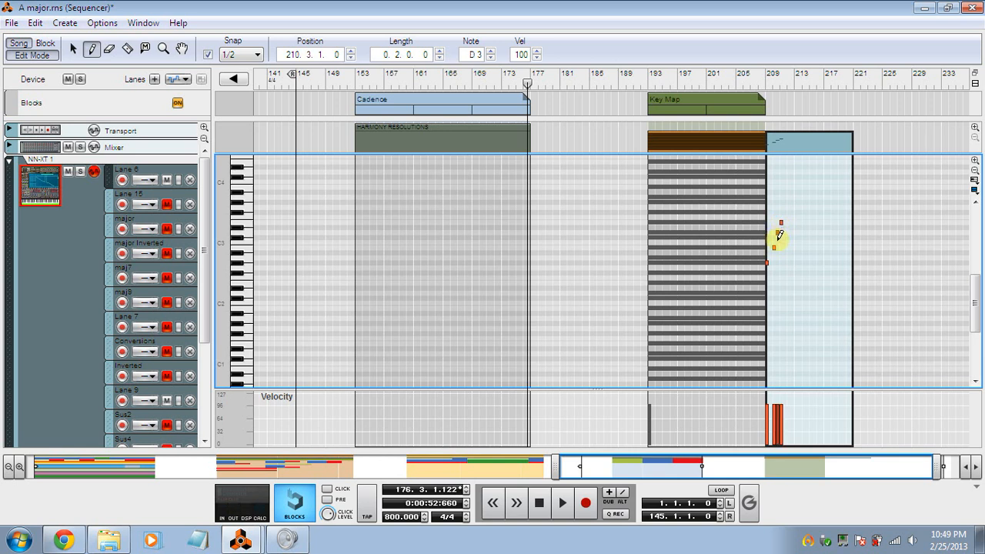
# Extend the melody to bar 212, replacing the G2 at 212.3 with G#2, and play it from bar 209
pyautogui.click(778, 237)
pyautogui.click(782, 259)
pyautogui.click(793, 266)
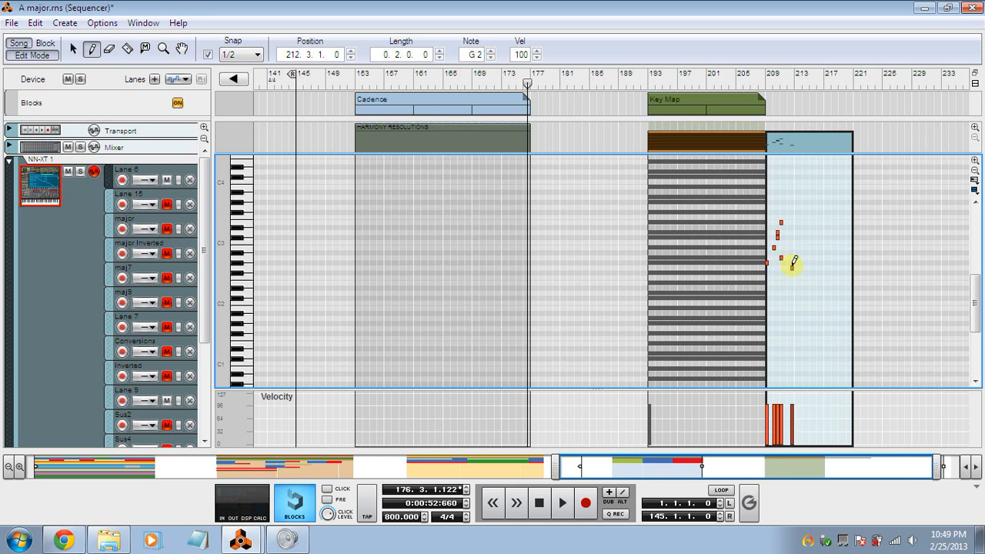
pyautogui.press('Delete')
pyautogui.click(792, 263)
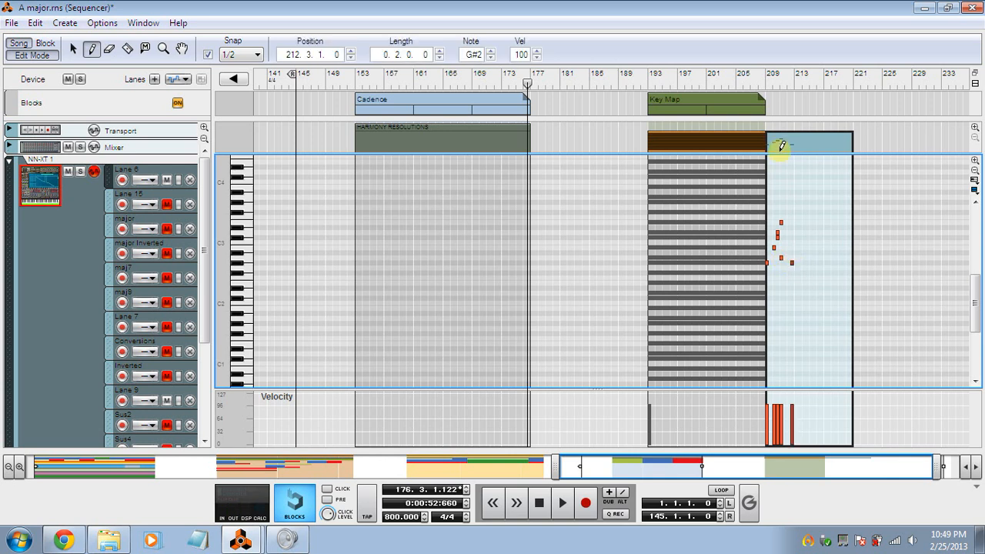
pyautogui.click(768, 83)
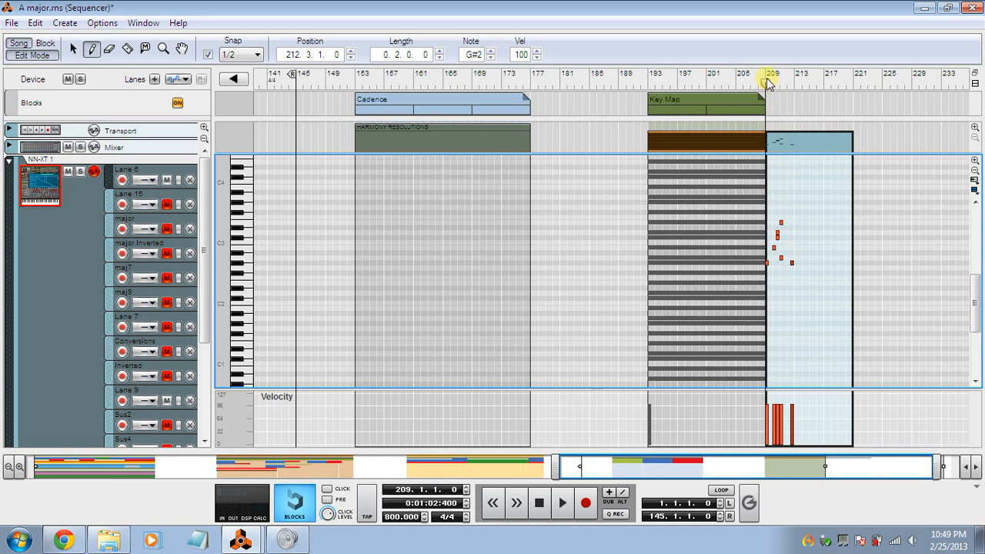
pyautogui.press('space')
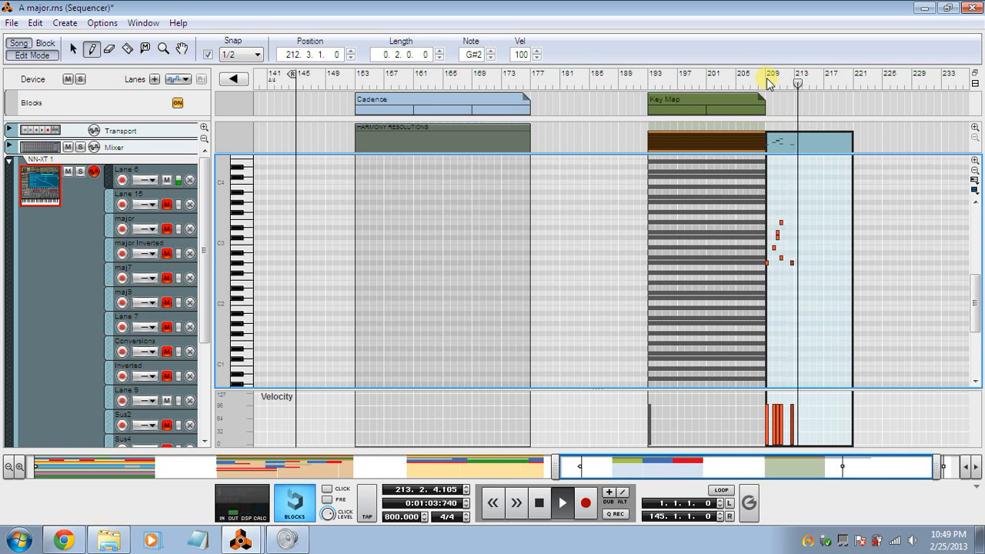
# Continue the melody downward with half notes from C#3 at 213.1 through B2, A2, G#2, F#2 and E2 to D2 at 219.3
pyautogui.click(796, 238)
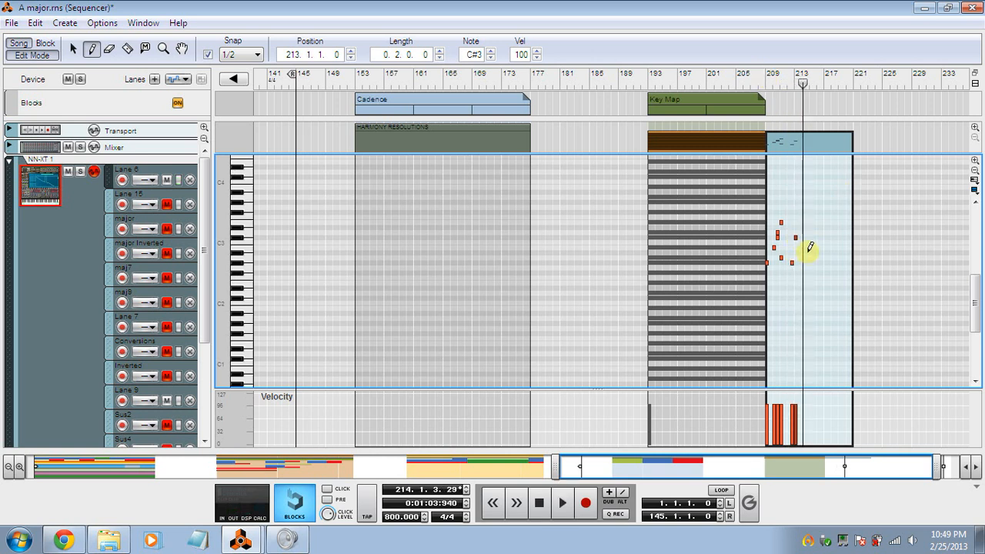
pyautogui.click(807, 247)
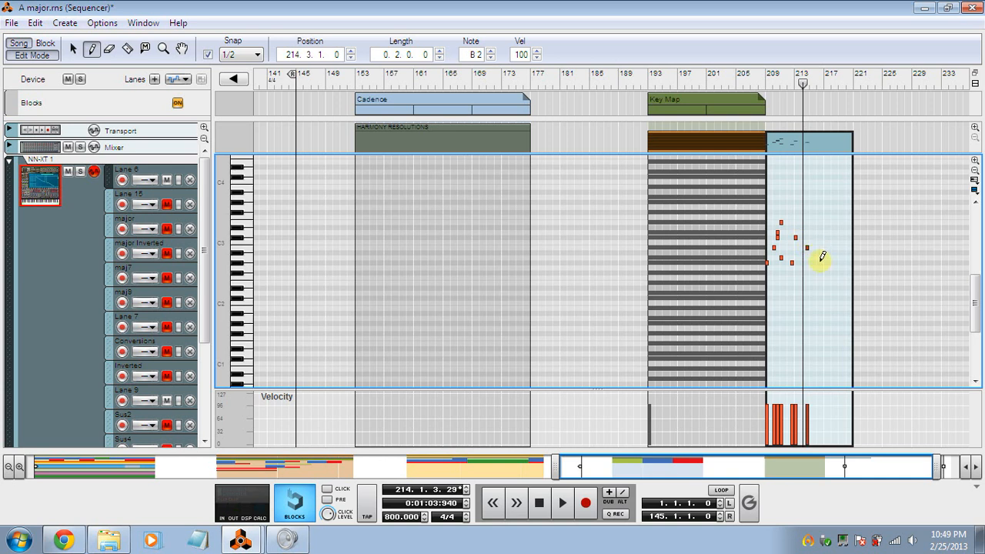
pyautogui.click(819, 258)
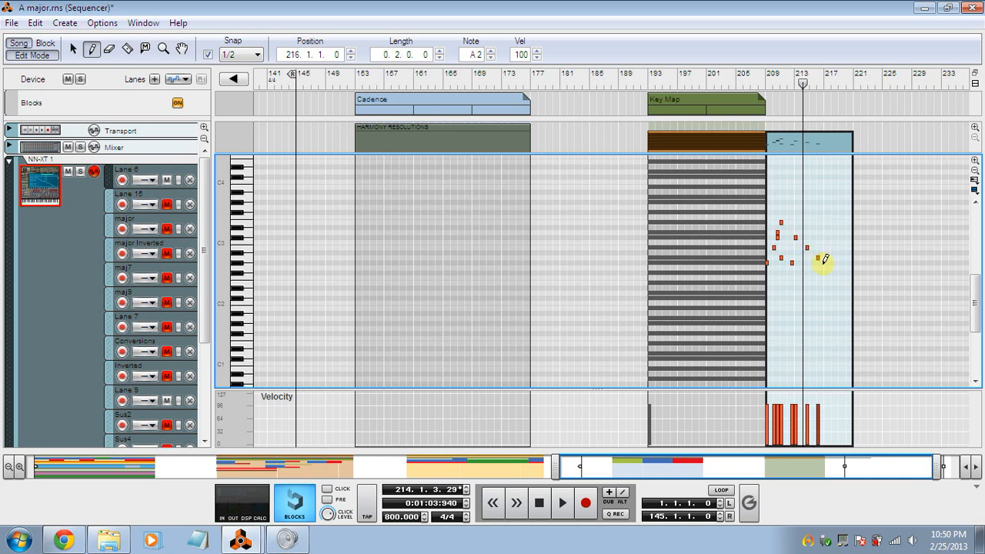
pyautogui.click(822, 263)
pyautogui.click(825, 272)
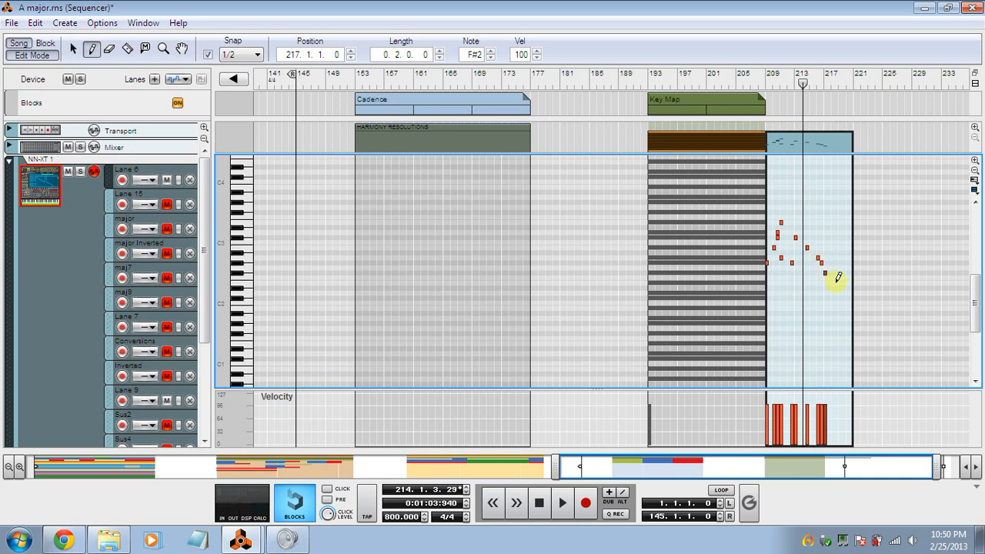
pyautogui.click(836, 283)
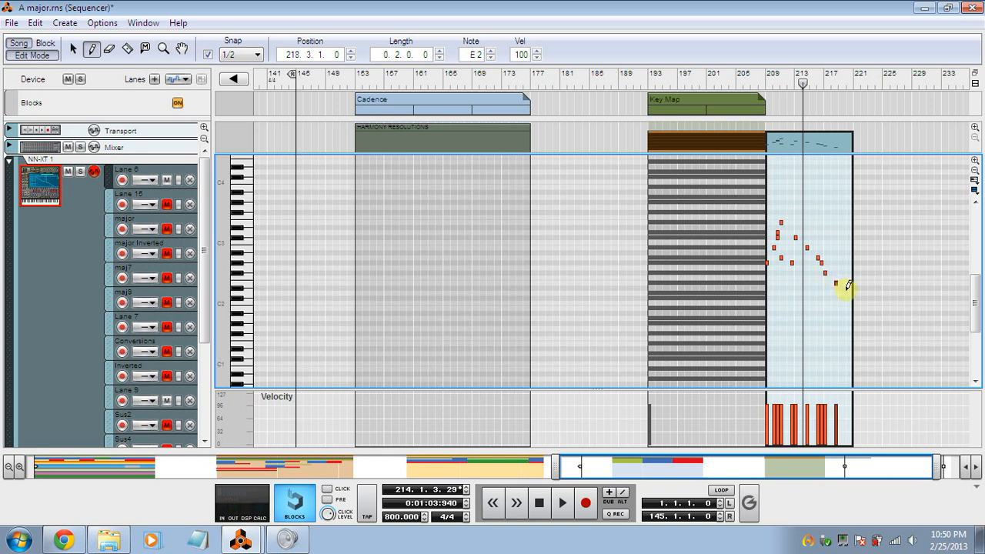
pyautogui.click(844, 293)
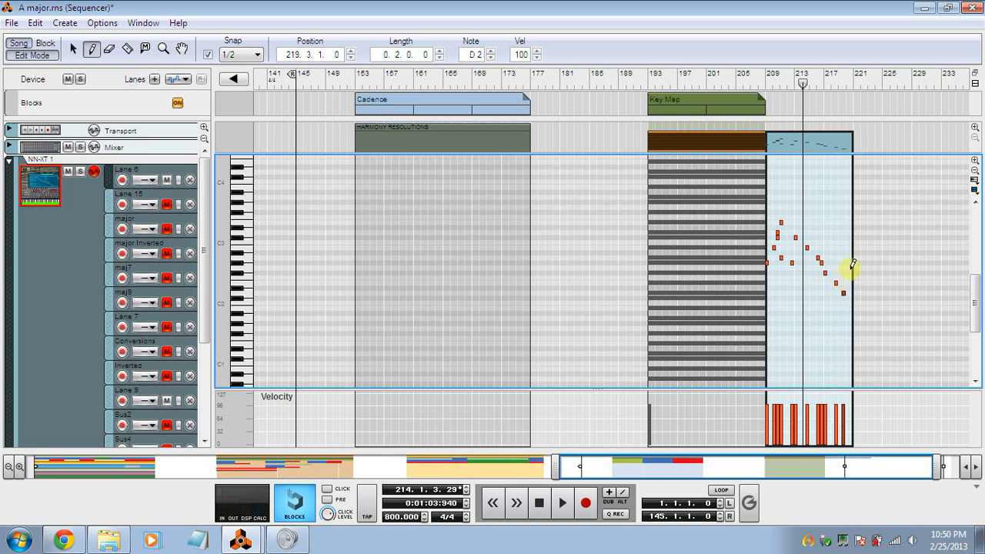
# Undo the last note edit, draw a closing G#2 at 220.1 and play the rest of the melody past the clip's end
pyautogui.hotkey('ctrl', 'z')
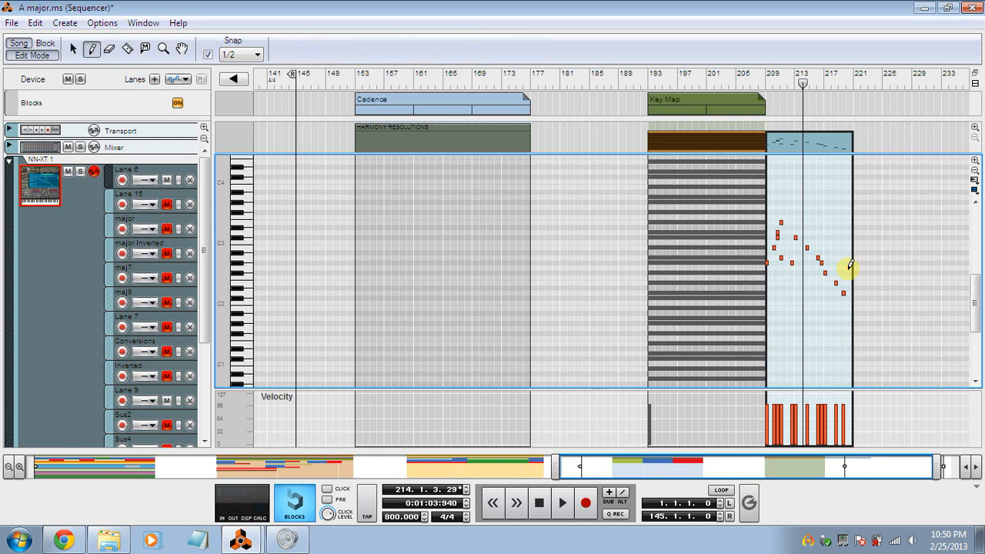
pyautogui.click(850, 262)
pyautogui.press('space')
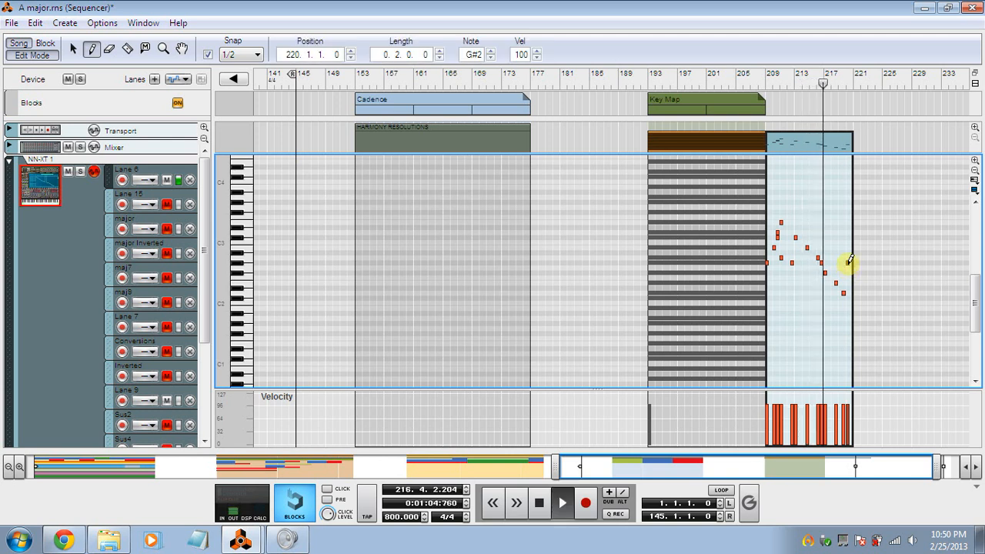
pyautogui.press('space')
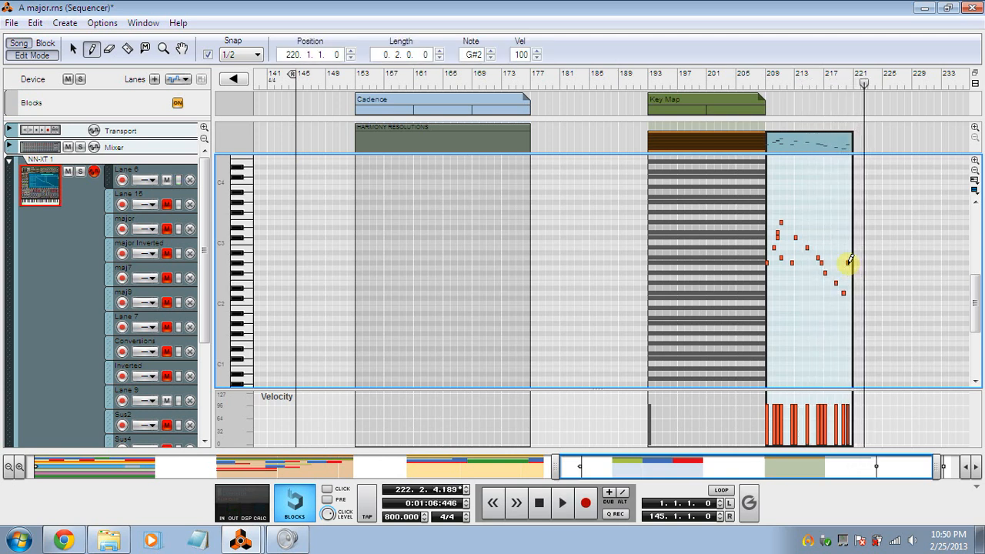
# Switch to the song's Rack window and bring the NN-XT sampler into view
pyautogui.click(241, 540)
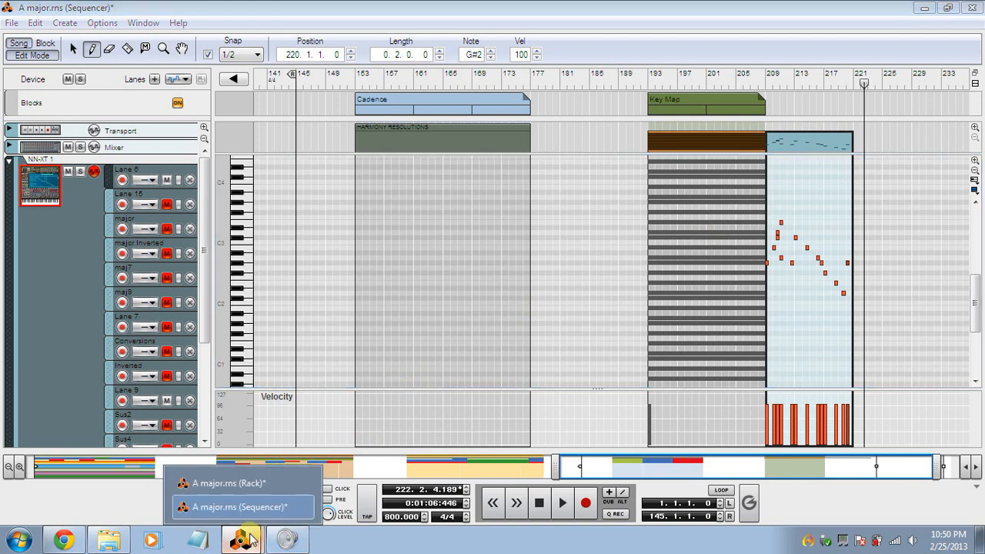
pyautogui.click(275, 485)
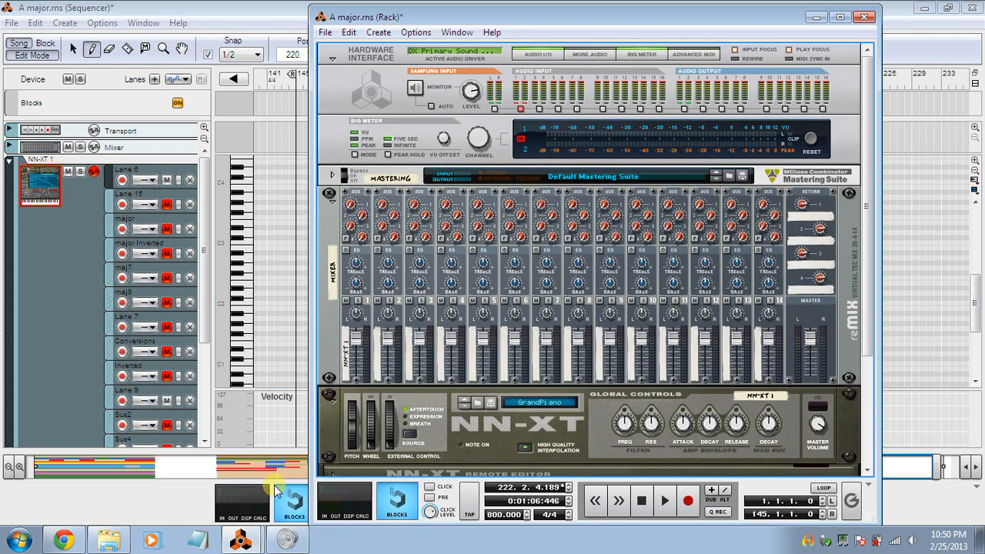
pyautogui.scroll(-2, 519, 392)
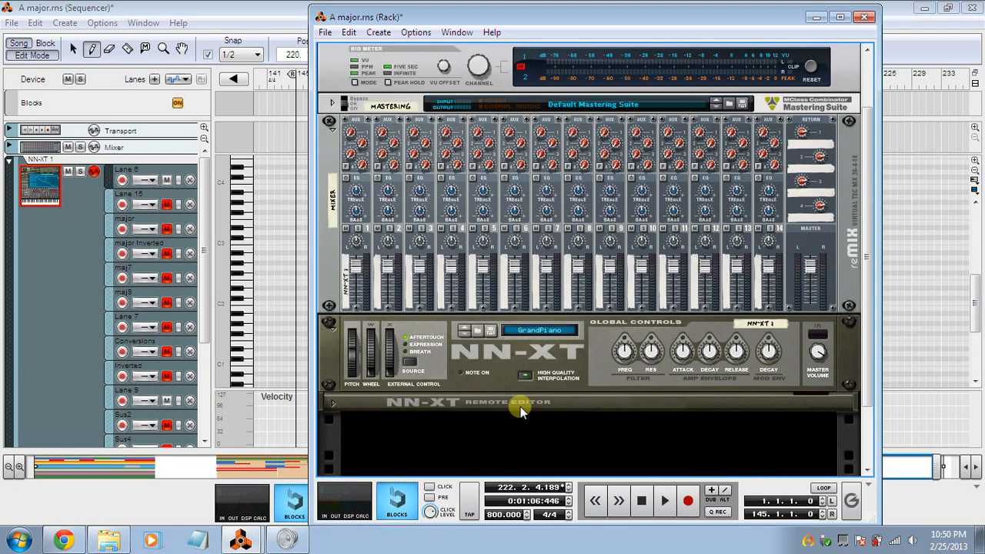
# Create an RPG-8 Monophonic Arpeggiator in the rack below the NN-XT sampler
pyautogui.click(520, 403)
pyautogui.rightClick(521, 403)
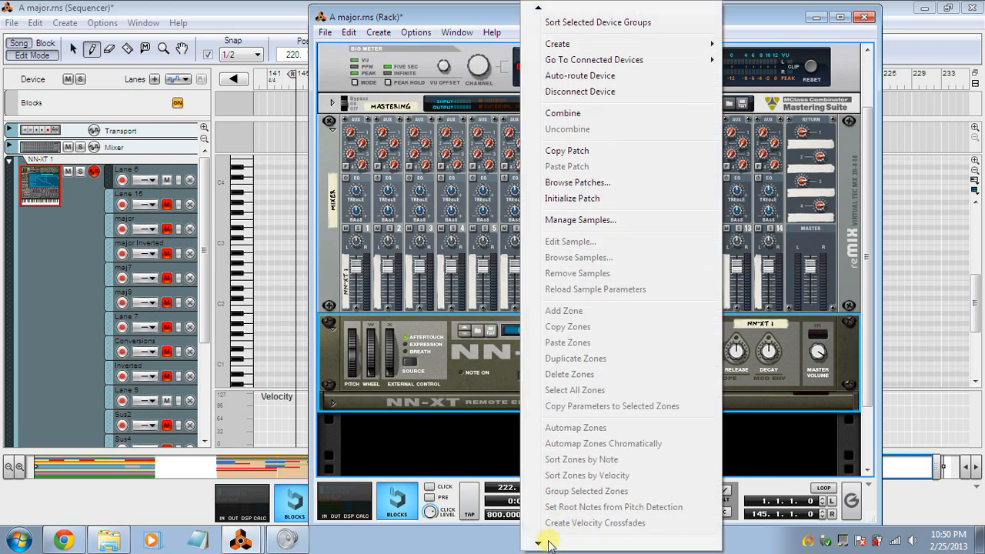
pyautogui.click(476, 471)
pyautogui.rightClick(499, 400)
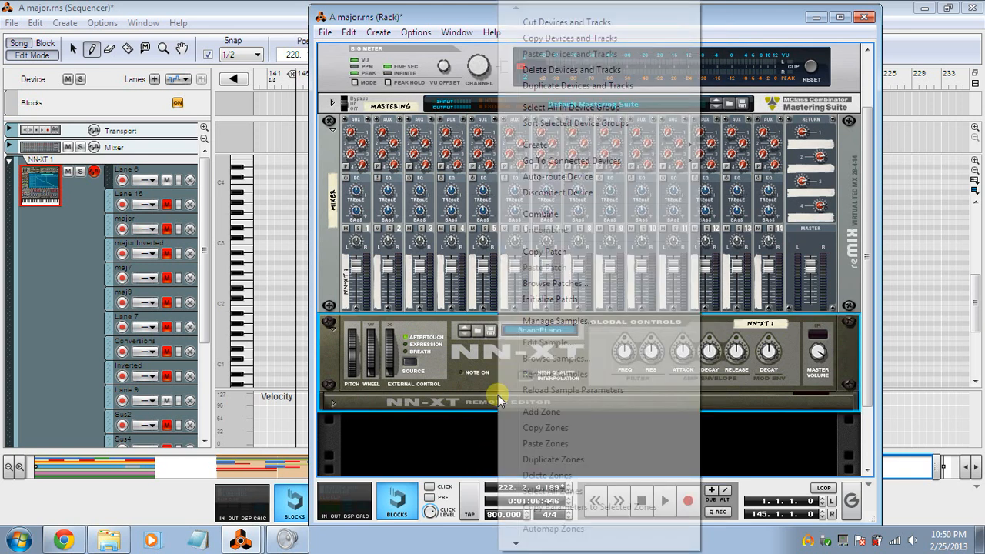
pyautogui.moveTo(686, 149)
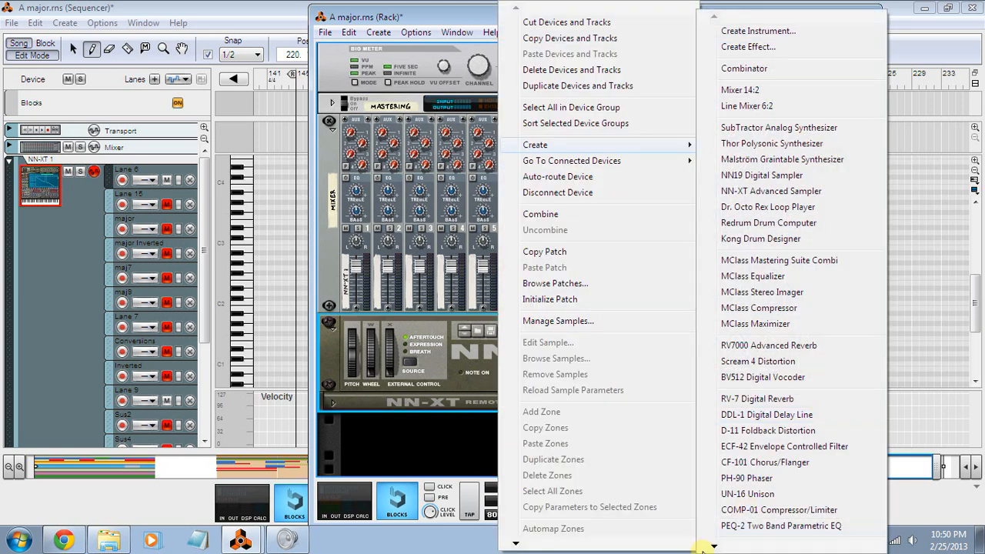
pyautogui.moveTo(715, 546)
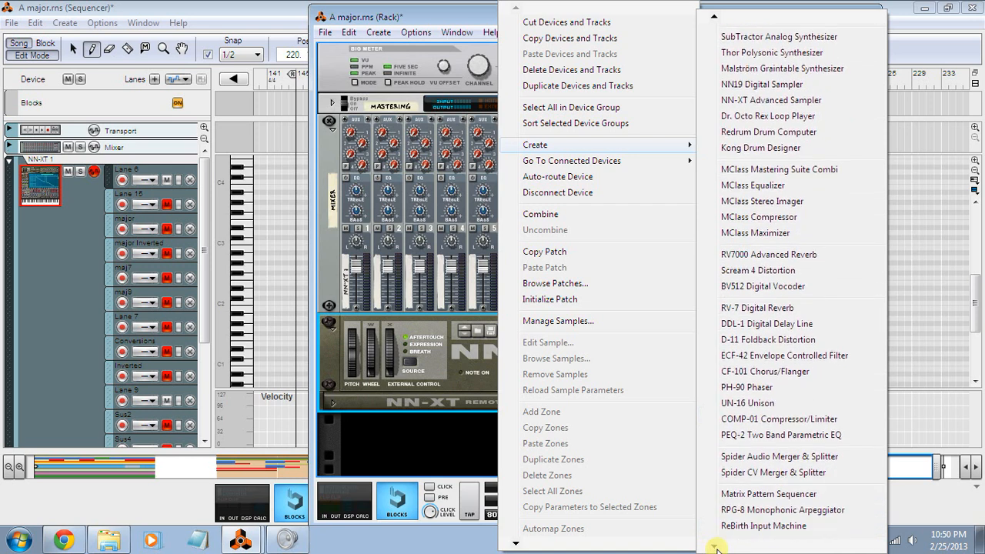
pyautogui.click(770, 510)
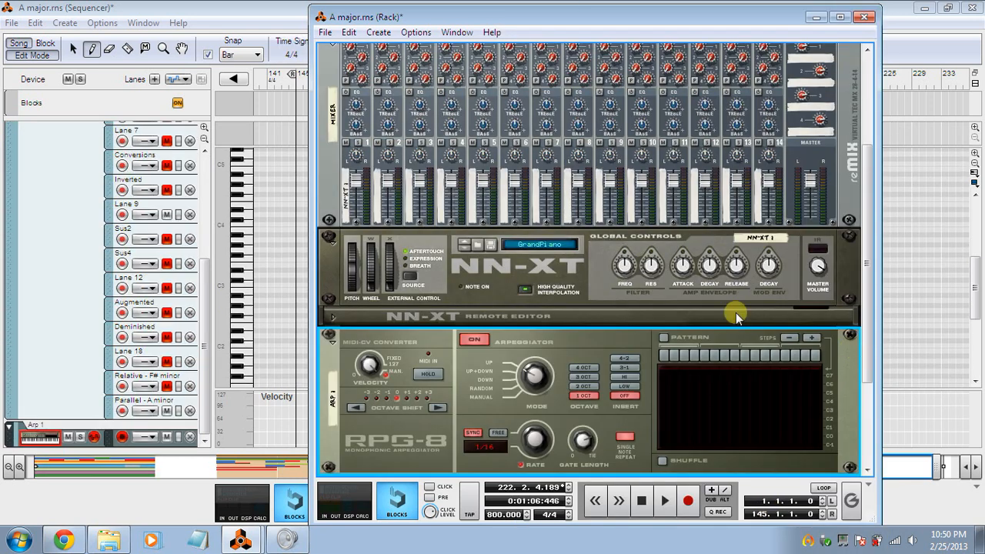
# Move the 16-bar Key Map clip at bar 193 from Lane 6 of the NN-XT to the Arp 1 track
pyautogui.click(24, 44)
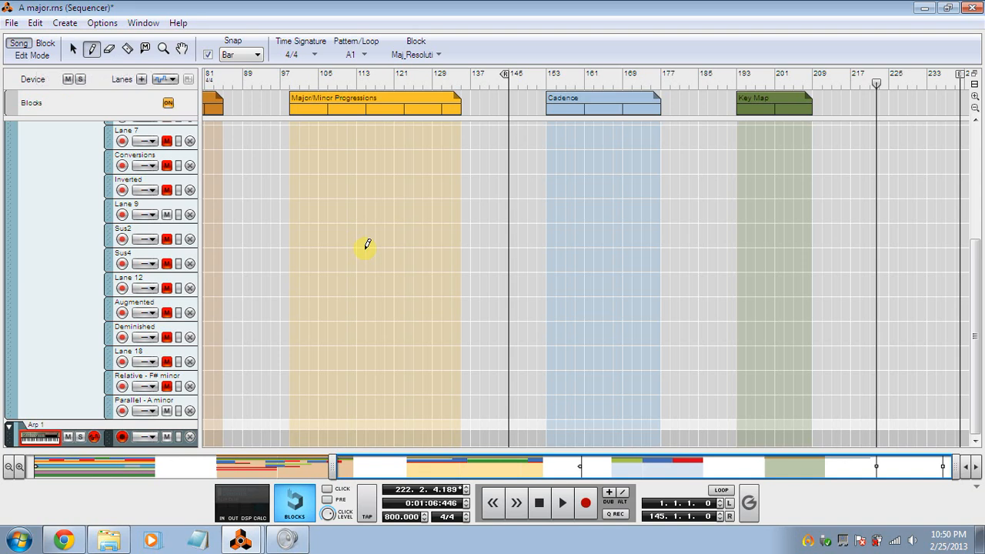
pyautogui.scroll(5, 368, 244)
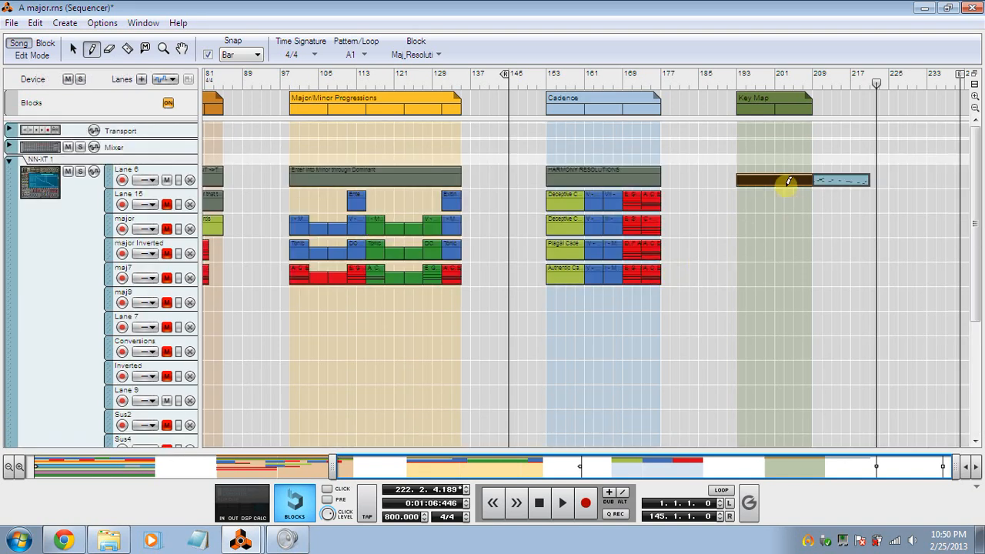
pyautogui.press('q')
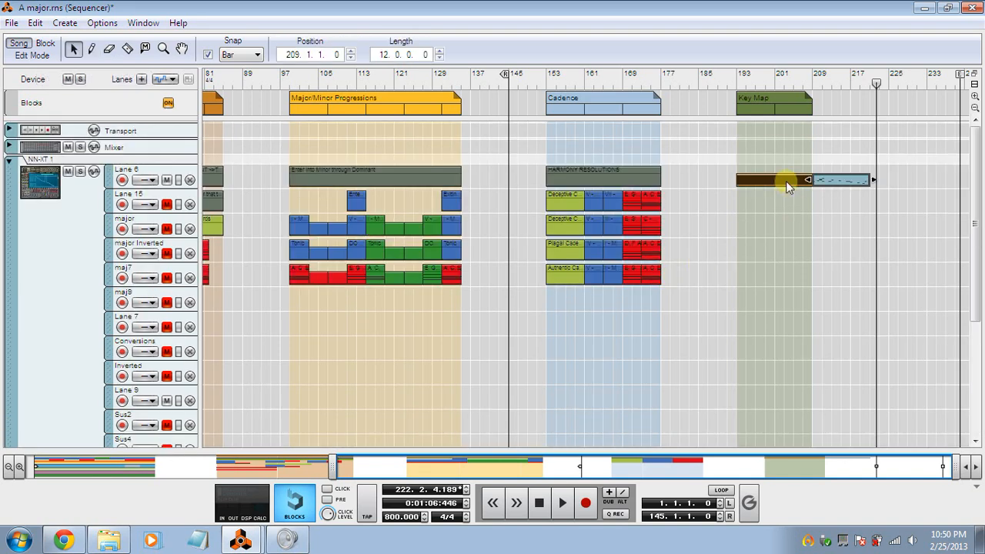
pyautogui.click(787, 182)
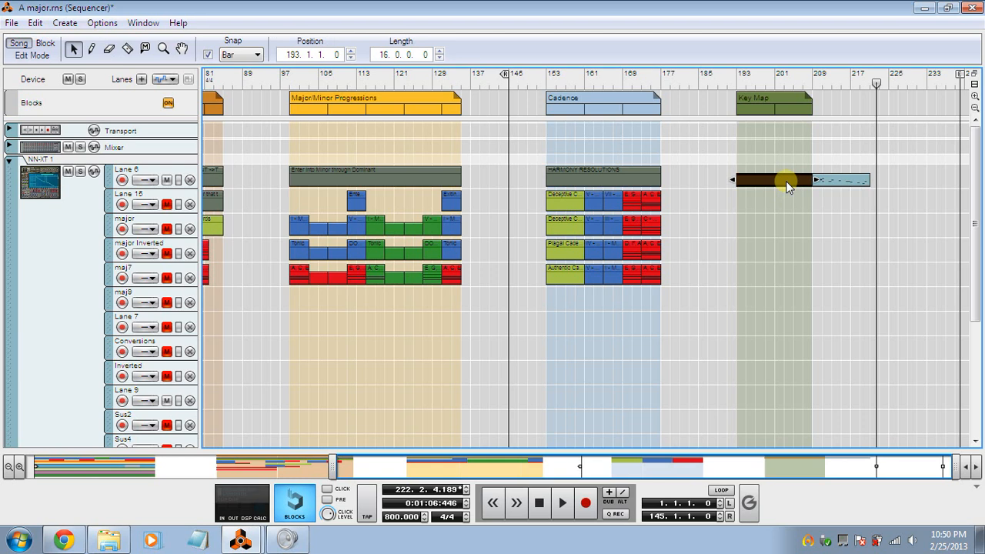
pyautogui.moveTo(786, 181); pyautogui.dragTo(790, 436)
# Switch to the song's Rack window and adjust the RPG-8 arpeggiator's mode
pyautogui.moveTo(241, 538)
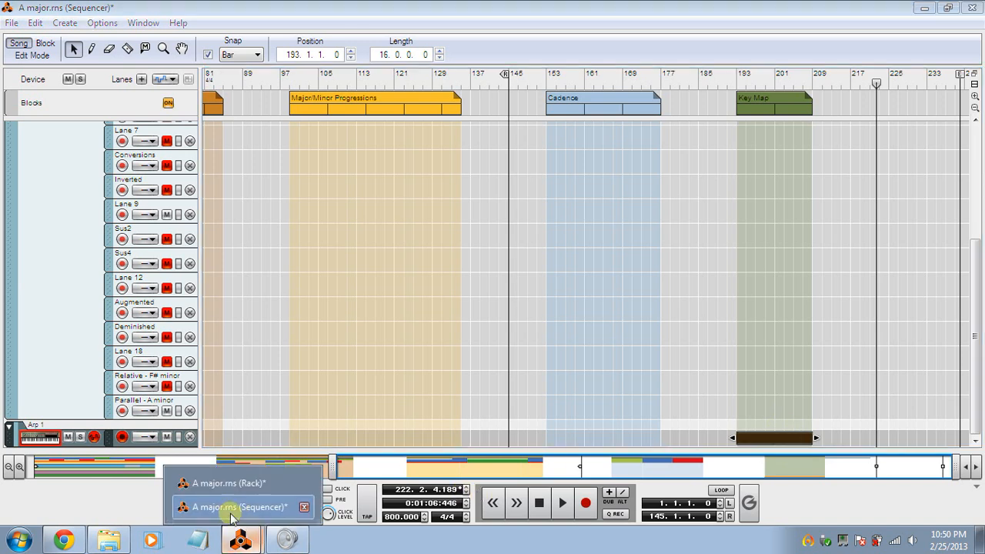
pyautogui.click(227, 478)
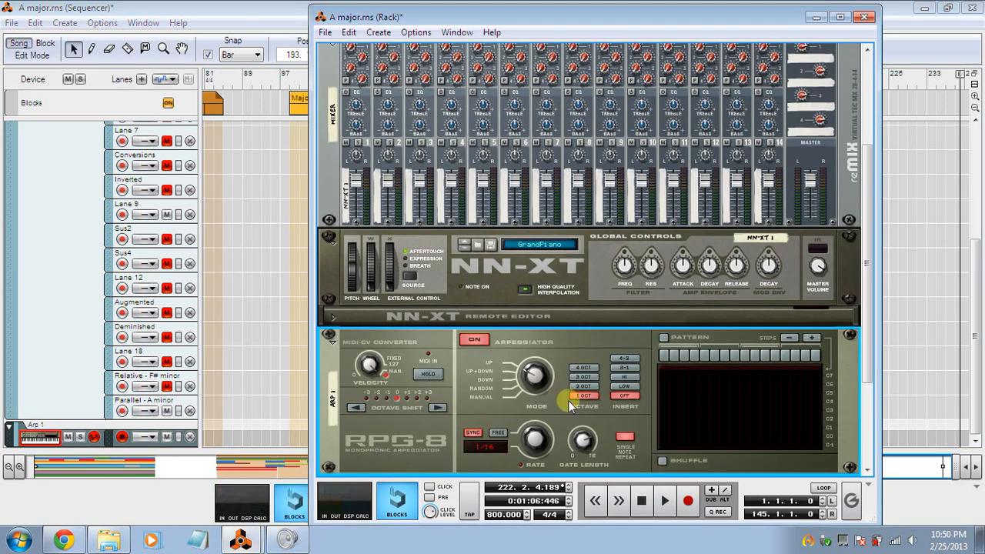
pyautogui.scroll(-1, 555, 362)
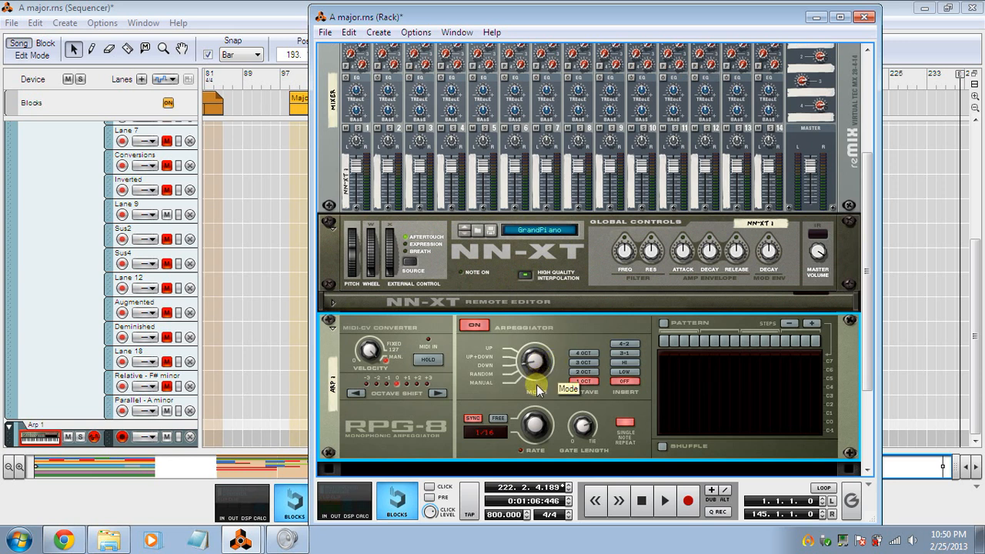
pyautogui.moveTo(538, 389)
pyautogui.mouseDown()
pyautogui.moveTo(540, 407)
pyautogui.moveTo(534, 359)
pyautogui.moveTo(534, 369)
pyautogui.mouseUp()
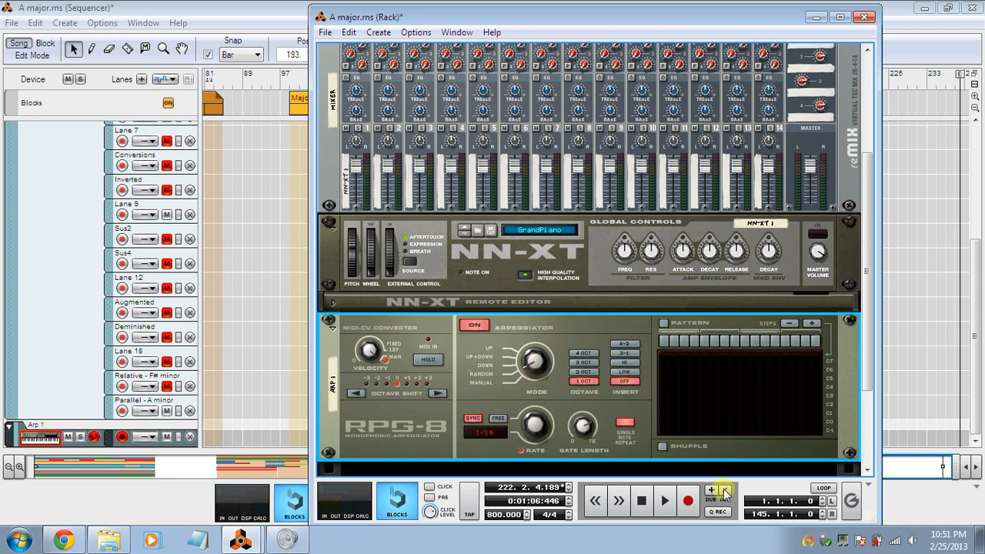
# Return to the sequencer and play the start of the arpeggiated Key Map clip from bar 193, stopping after a few bars
pyautogui.click(900, 360)
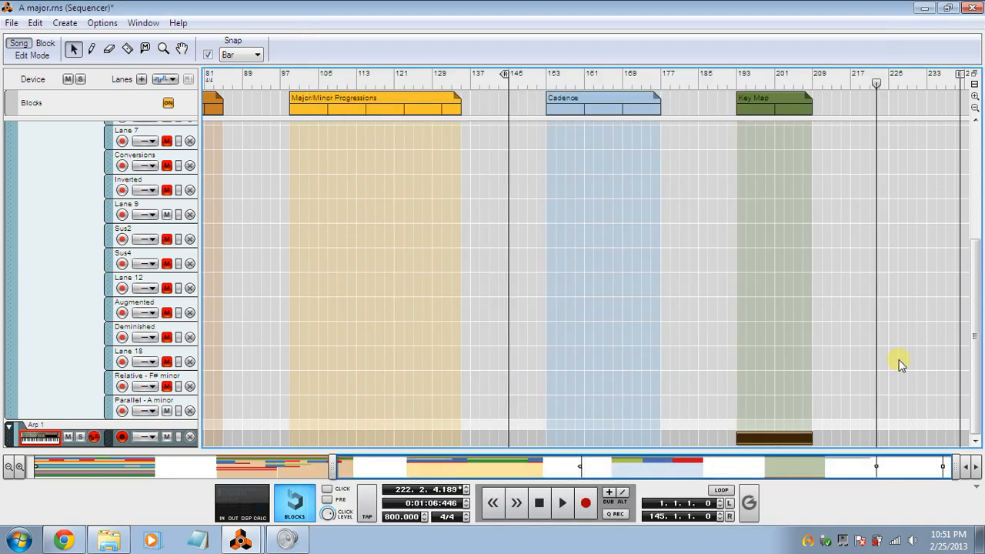
pyautogui.click(738, 81)
pyautogui.press('space')
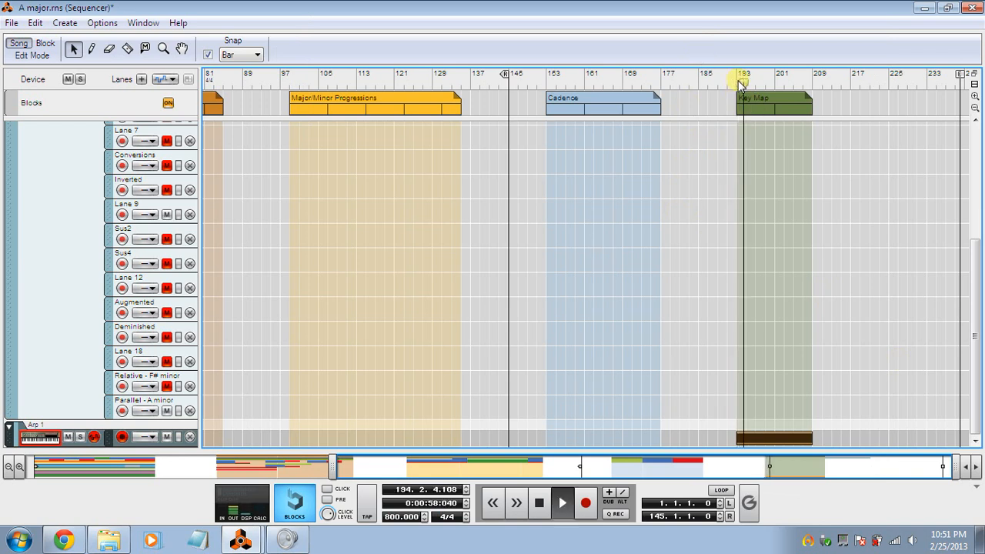
pyautogui.press('space')
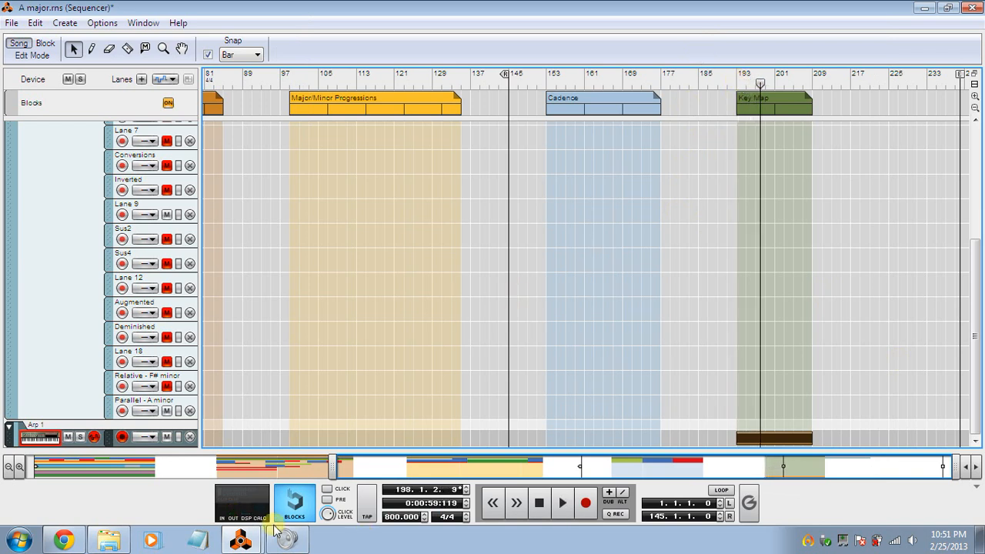
# Set the RPG-8 arpeggiator's synced rate to 1/1 in the Rack window
pyautogui.click(250, 535)
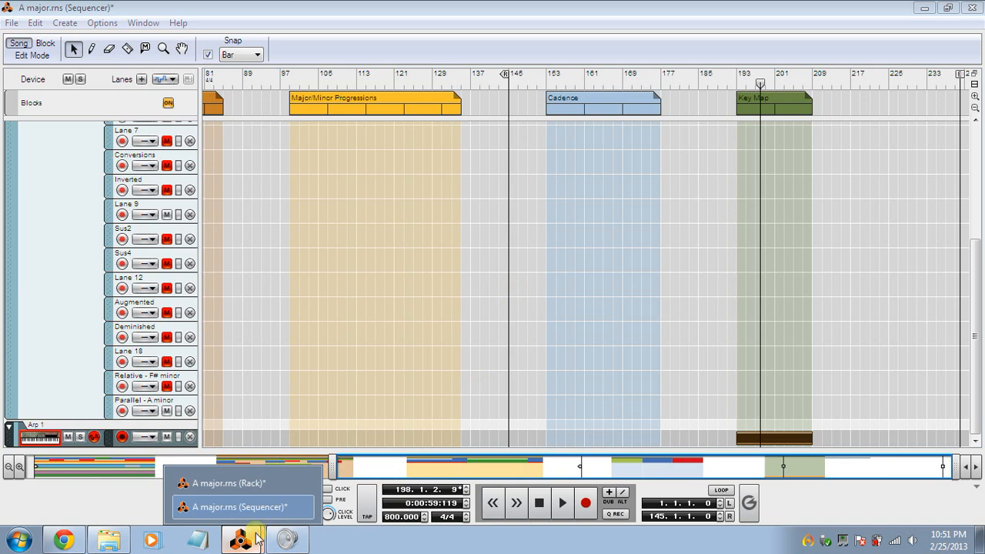
pyautogui.click(249, 483)
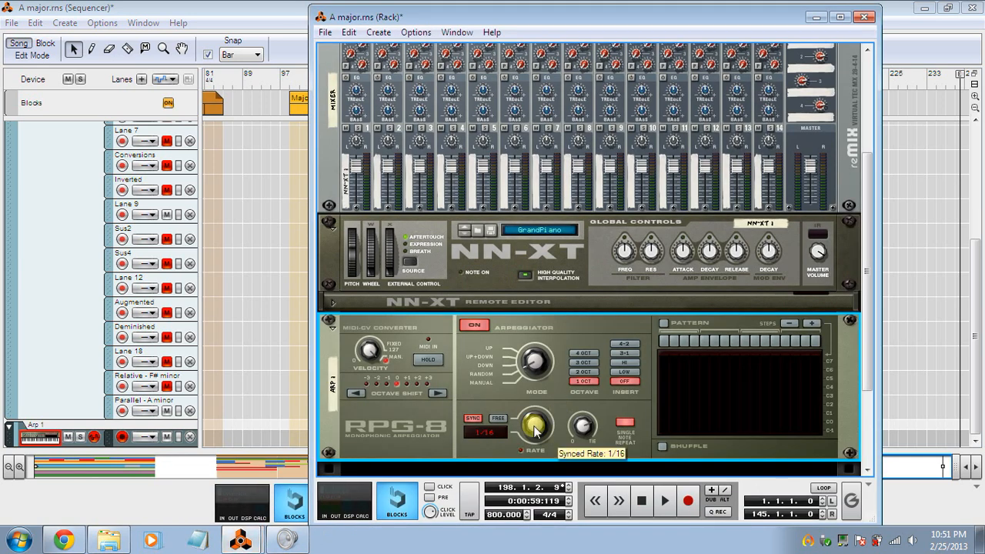
pyautogui.moveTo(537, 433); pyautogui.dragTo(585, 474)
pyautogui.moveTo(537, 428); pyautogui.dragTo(537, 531)
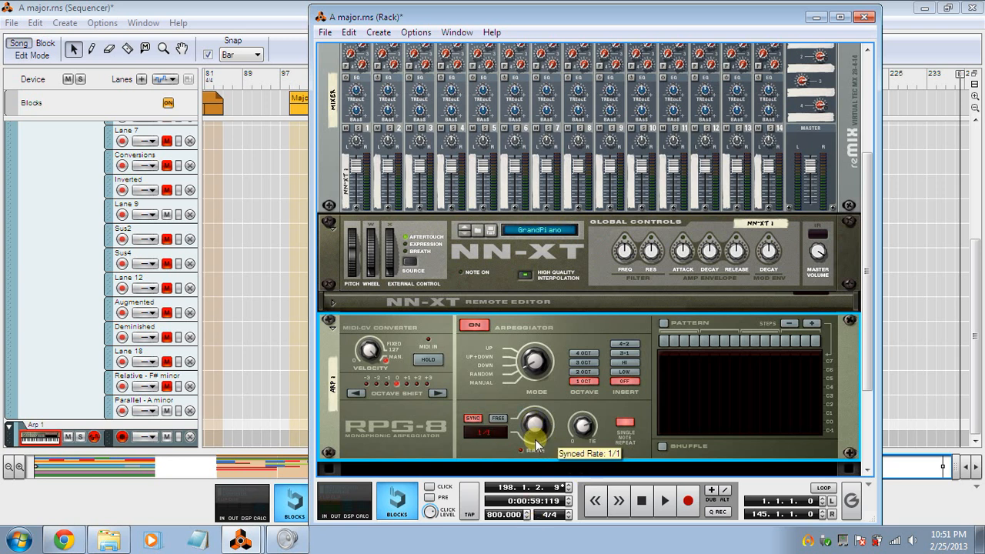
# Play the Key Map clip on the Arp 1 track from bar 193 through its end
pyautogui.click(665, 500)
pyautogui.click(916, 344)
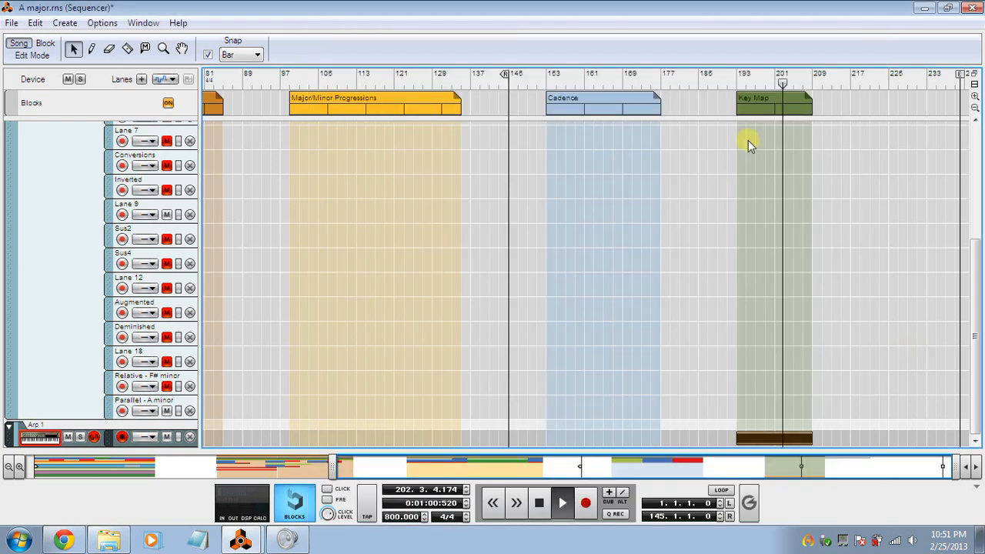
pyautogui.click(737, 82)
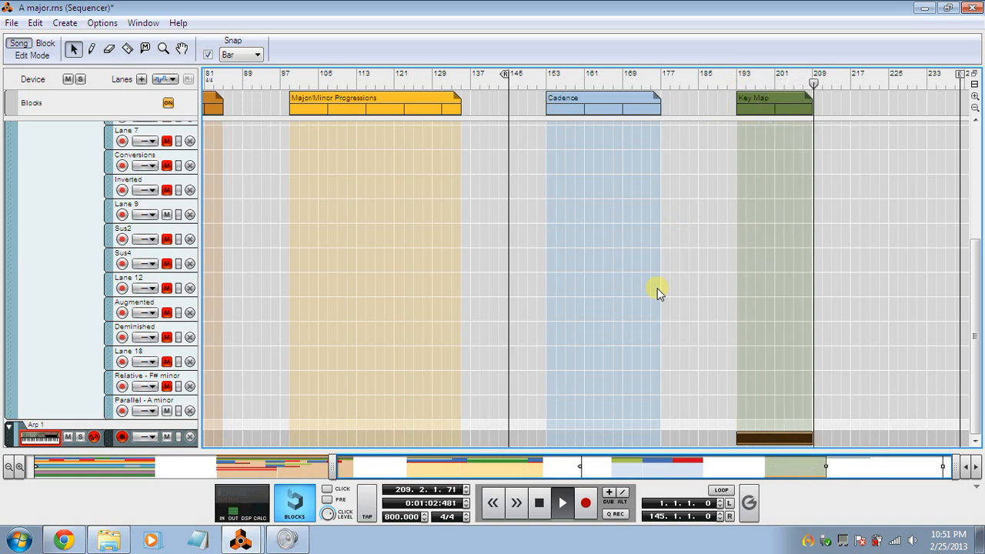
pyautogui.press('space')
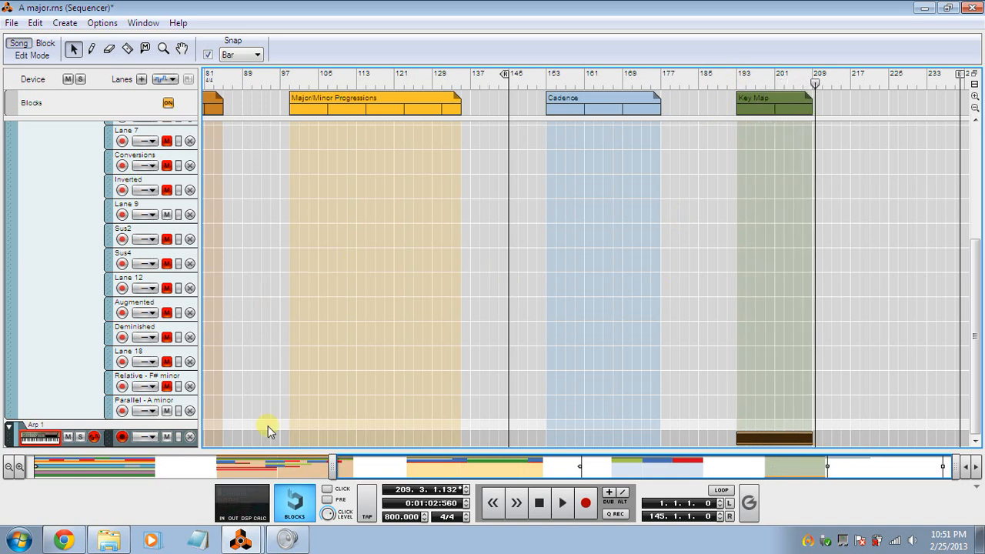
# Try to render the RPG-8's output with Arpeggio Notes to Track and check the Key Map clip in the sequencer
pyautogui.click(241, 540)
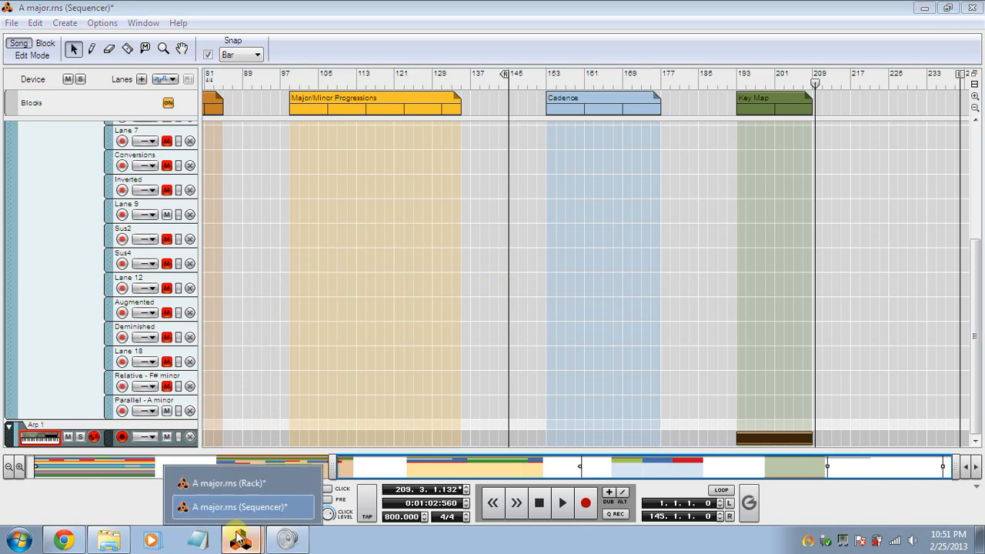
pyautogui.click(222, 489)
pyautogui.rightClick(432, 405)
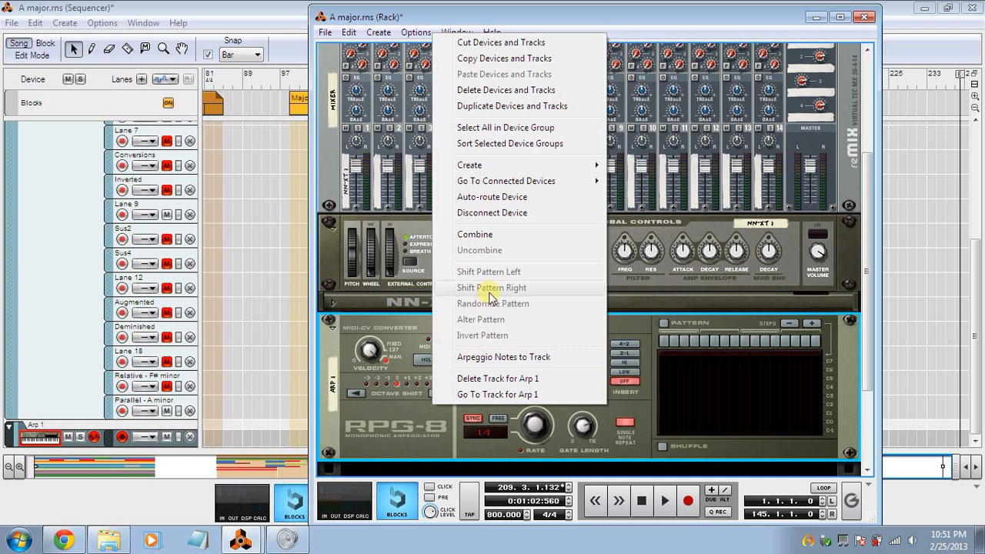
pyautogui.click(500, 357)
pyautogui.click(908, 316)
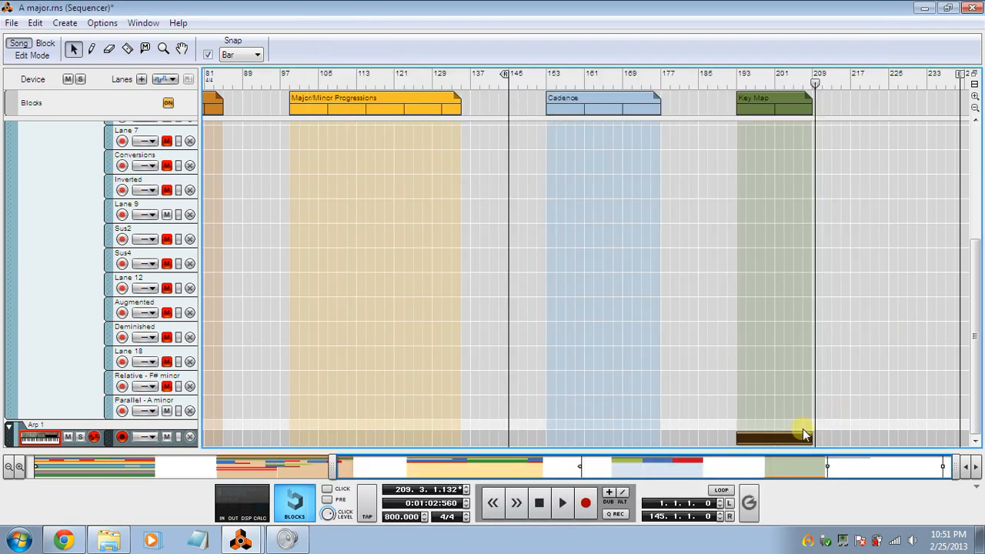
pyautogui.click(786, 439)
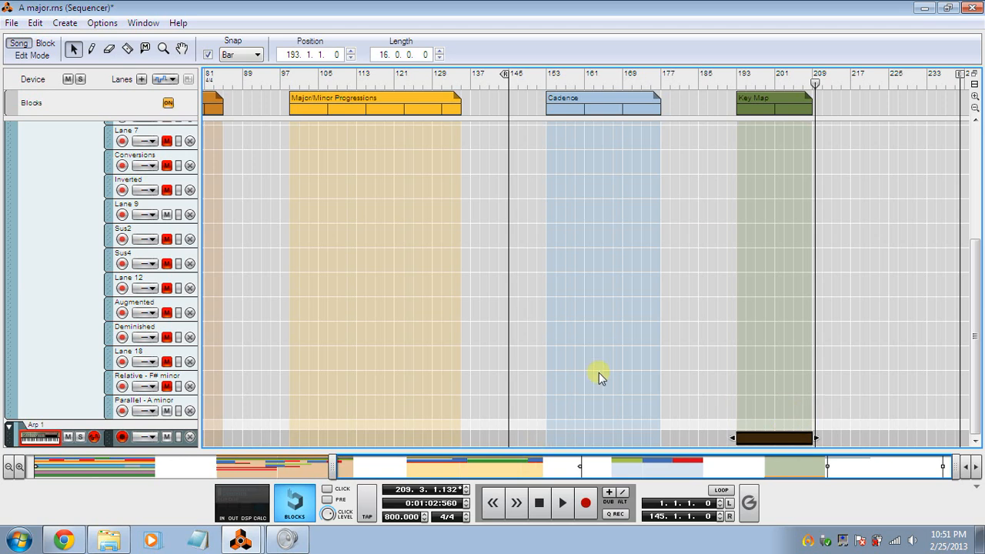
# Retry Arpeggio Notes to Track on the RPG-8 with the Key Map clip selected, returning to the sequencer
pyautogui.moveTo(239, 540)
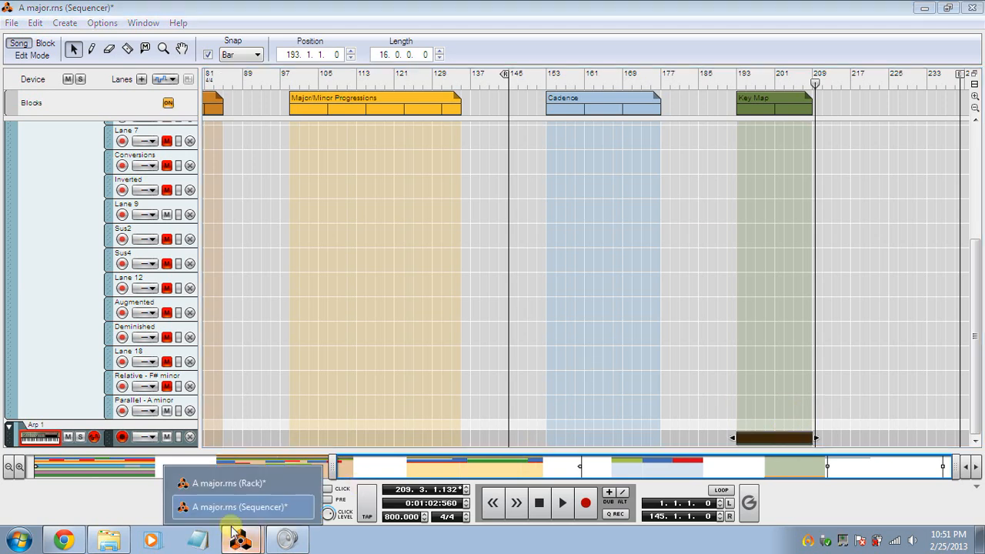
pyautogui.click(232, 479)
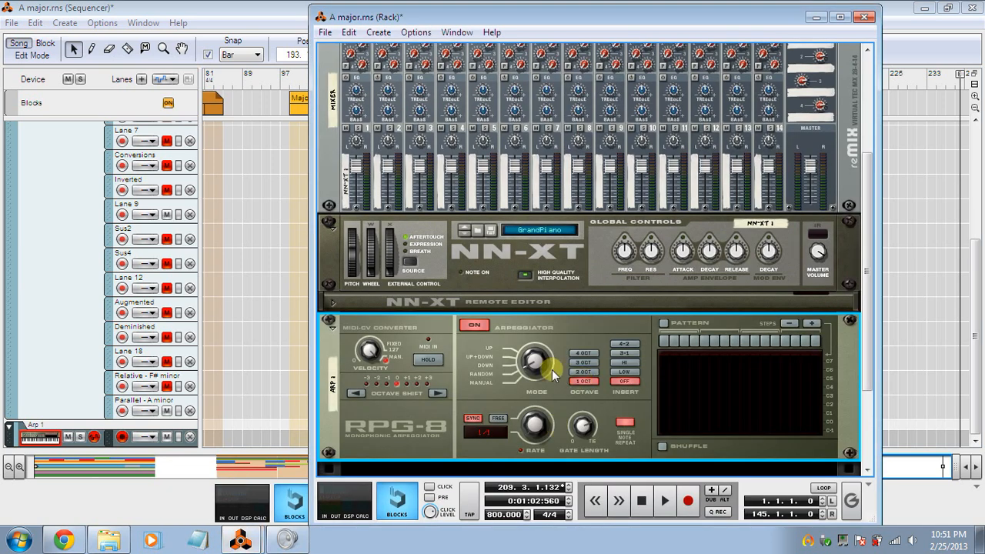
pyautogui.rightClick(552, 370)
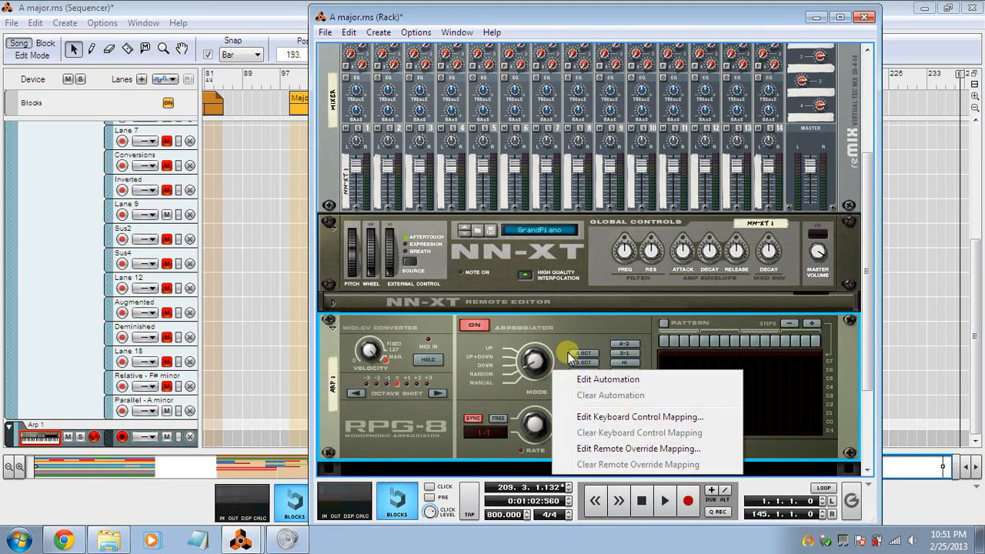
pyautogui.rightClick(569, 356)
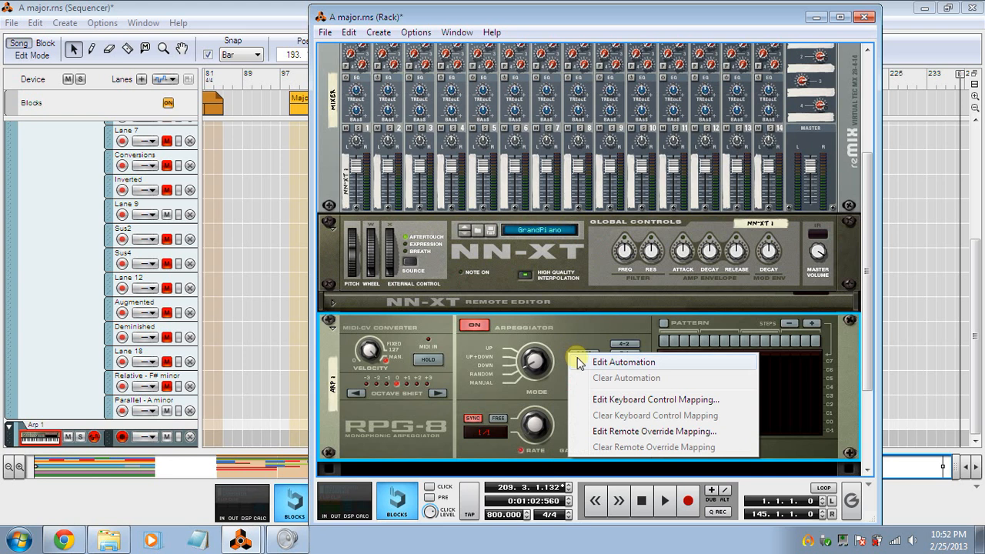
pyautogui.rightClick(587, 330)
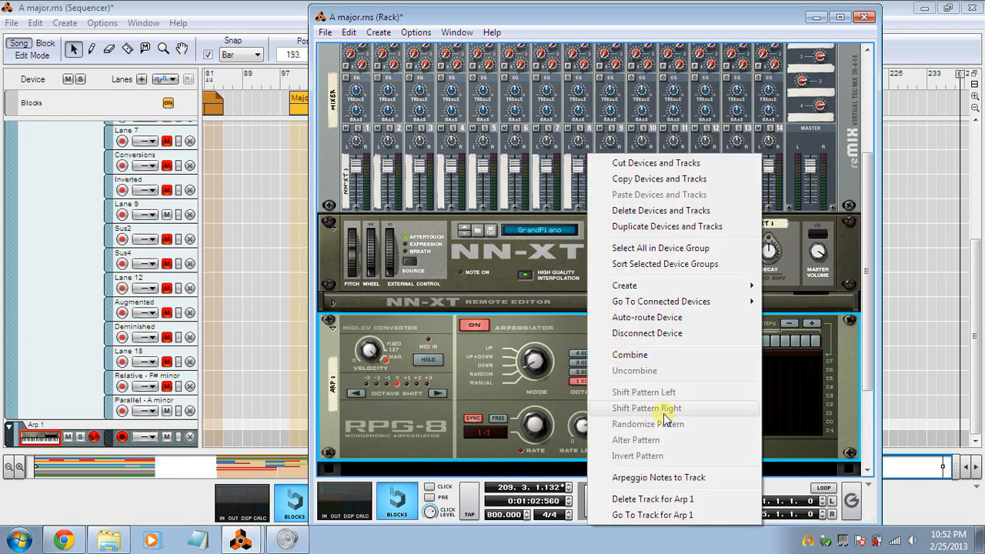
pyautogui.click(669, 478)
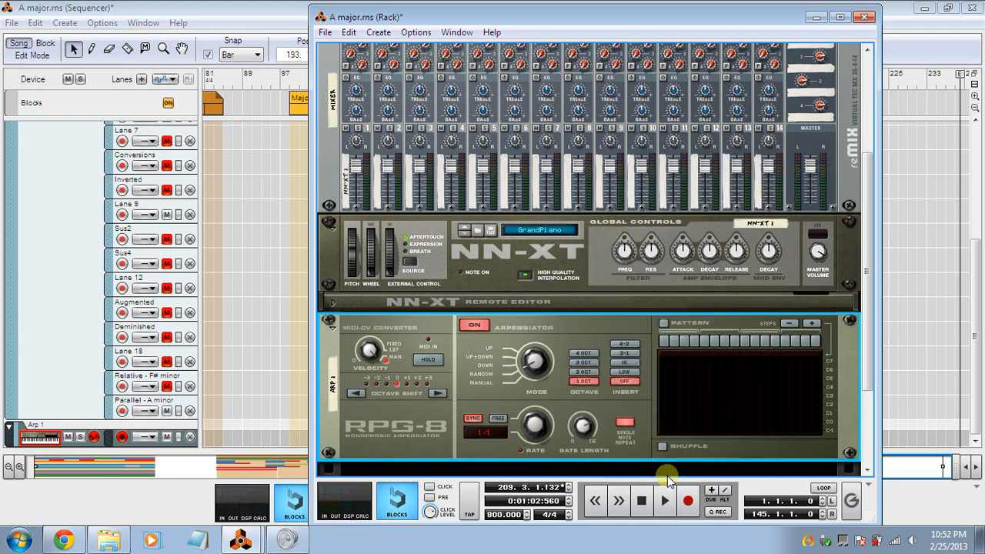
pyautogui.click(948, 371)
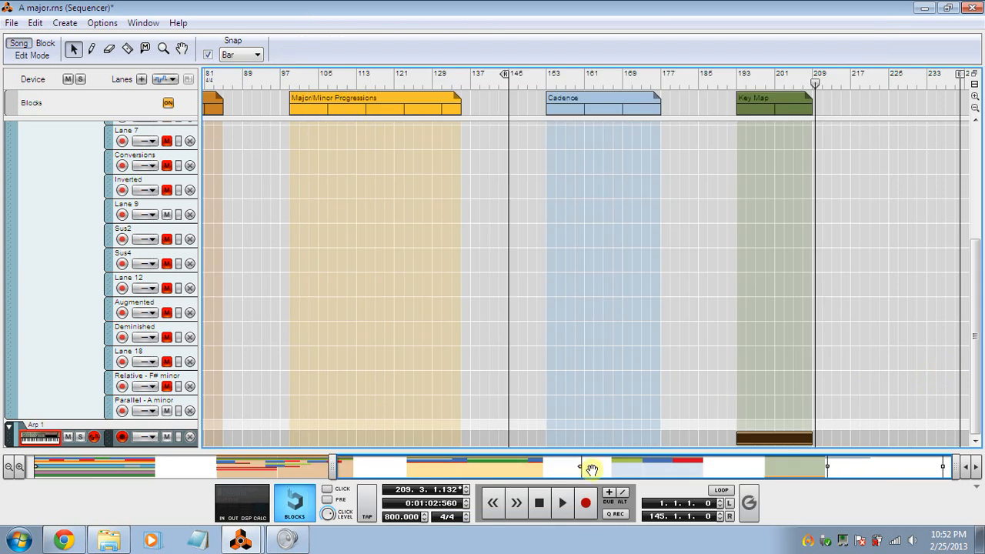
# Bring the Chord Progression and Major/Minor Progressions blocks of the NN-XT lanes into view in the sequencer
pyautogui.moveTo(592, 470); pyautogui.dragTo(610, 451)
pyautogui.scroll(5, 739, 359)
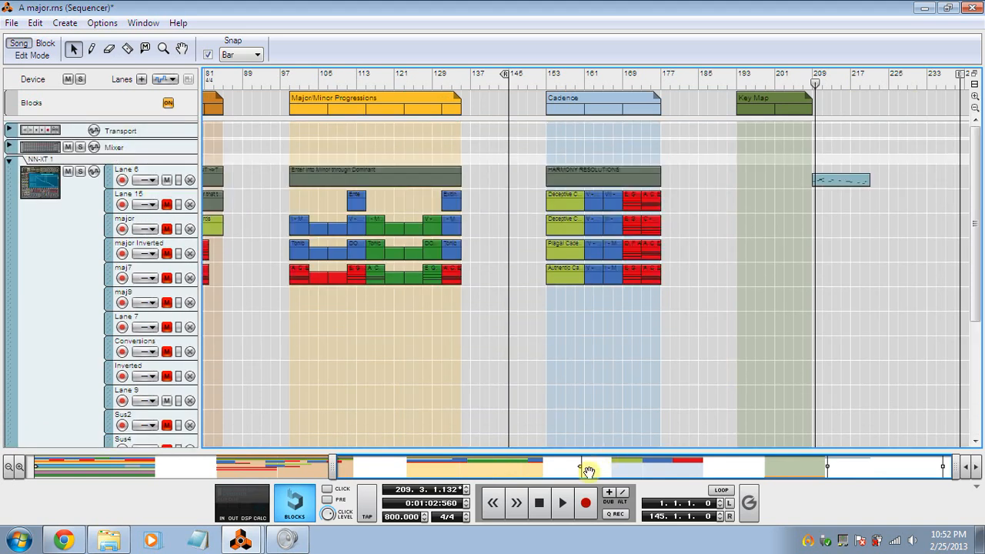
pyautogui.moveTo(588, 471); pyautogui.dragTo(442, 470)
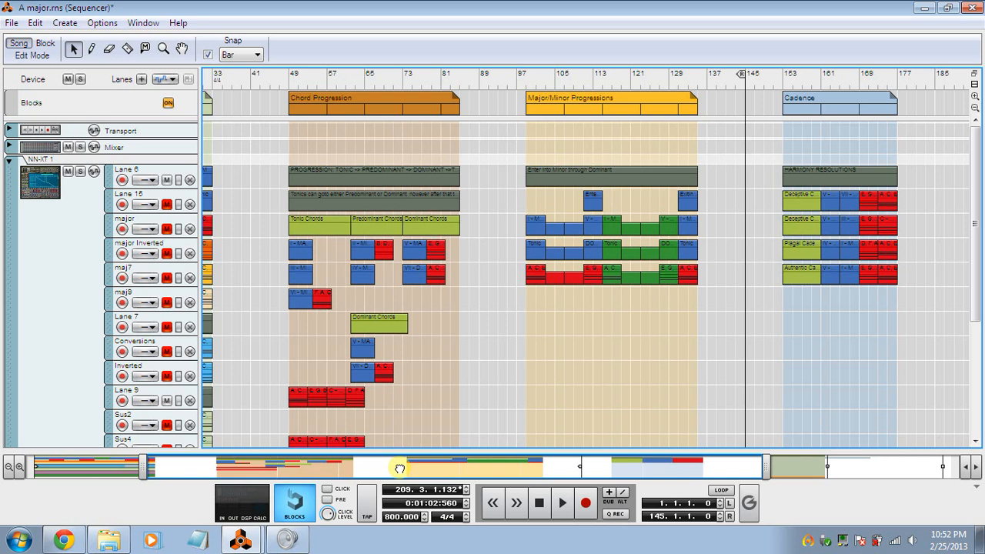
# Browse the Harmony Builder pack's Major and Minor song folders in Windows Explorer, returning to the Reason sequencer
pyautogui.moveTo(400, 469); pyautogui.dragTo(214, 464)
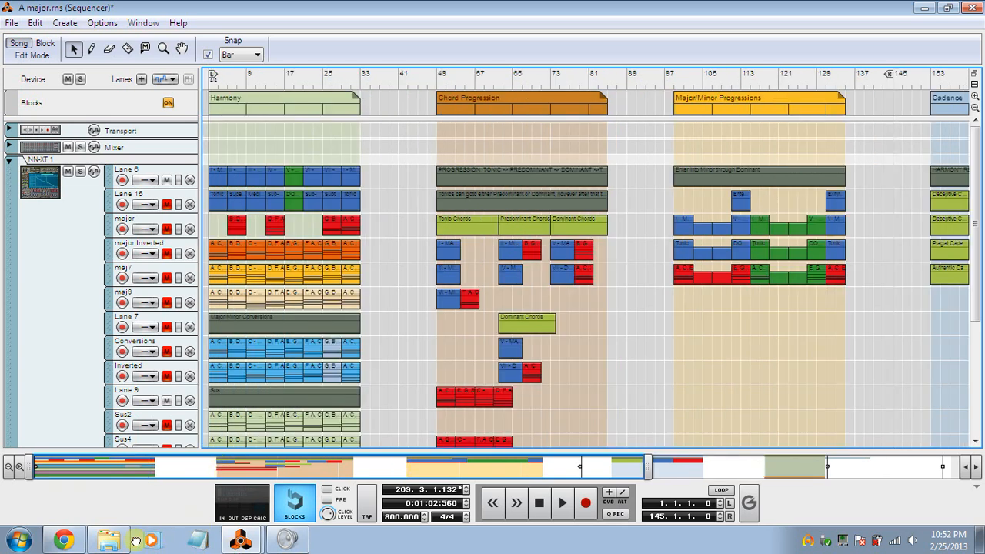
pyautogui.moveTo(108, 540)
pyautogui.click(97, 504)
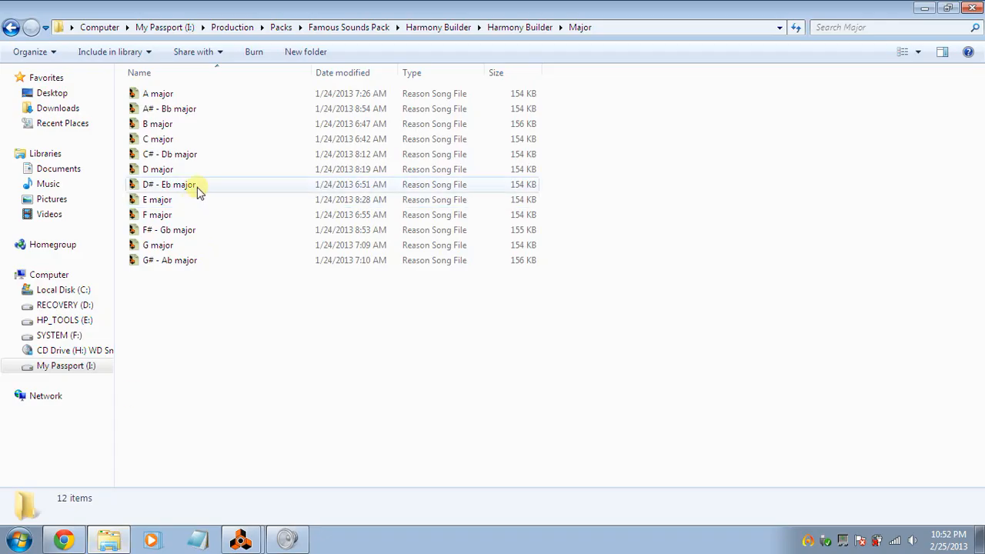
pyautogui.click(17, 28)
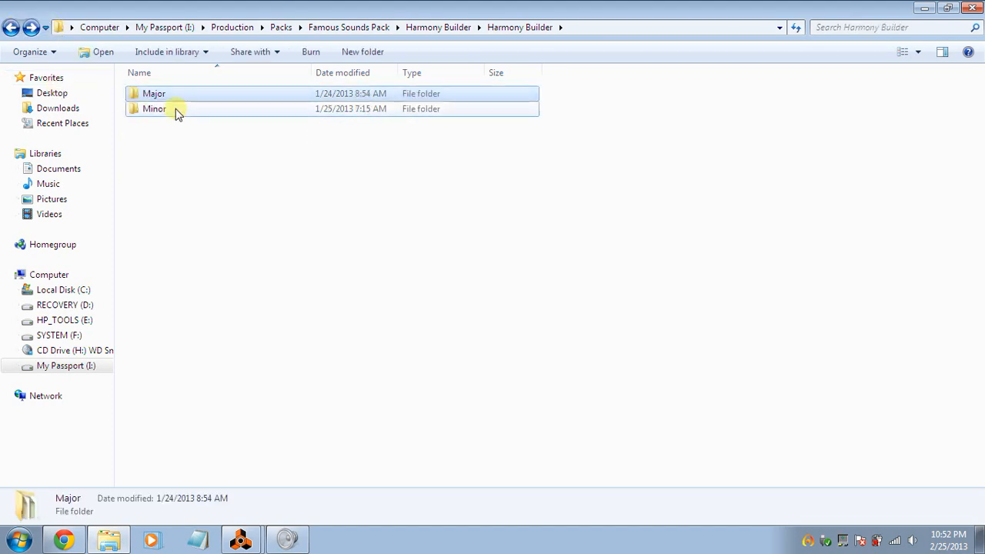
pyautogui.doubleClick(176, 109)
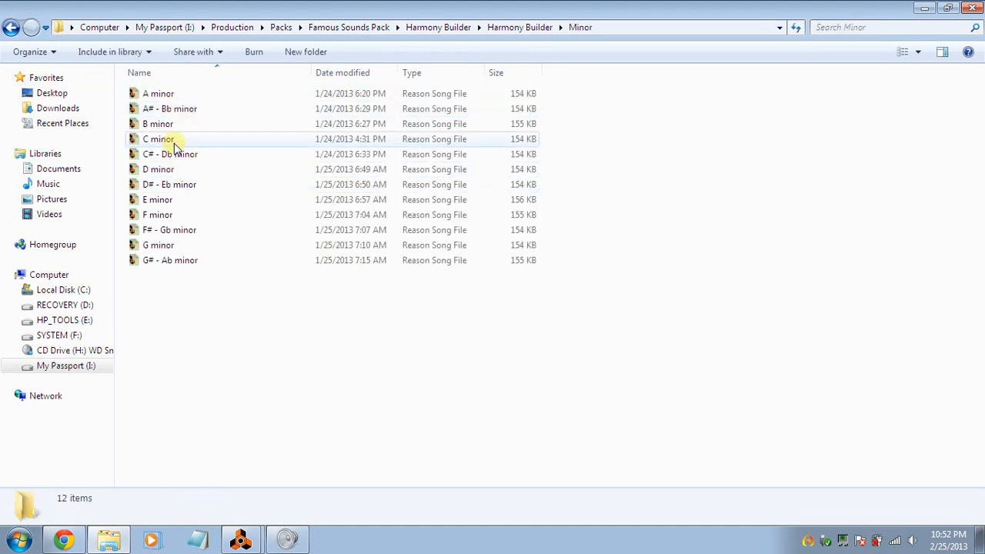
pyautogui.click(13, 29)
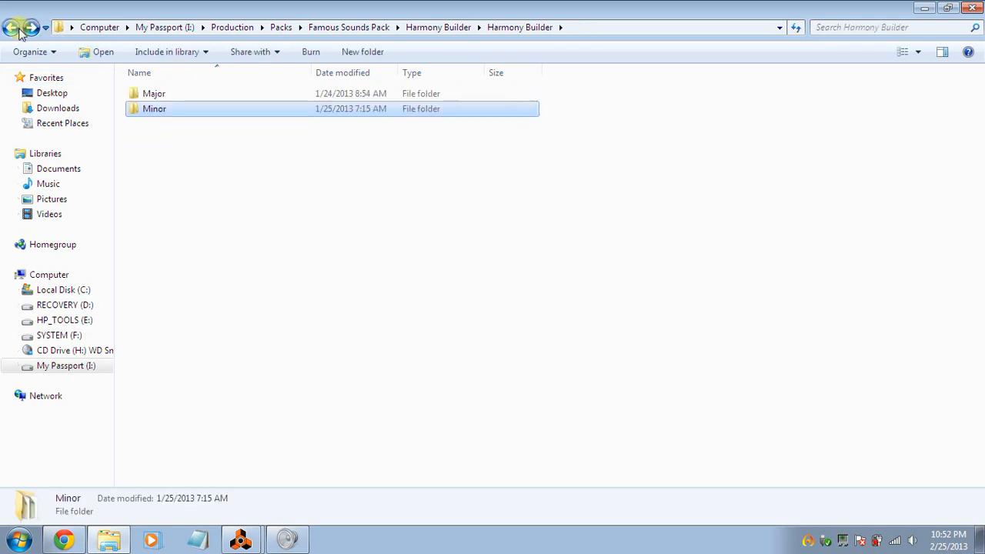
pyautogui.moveTo(241, 539)
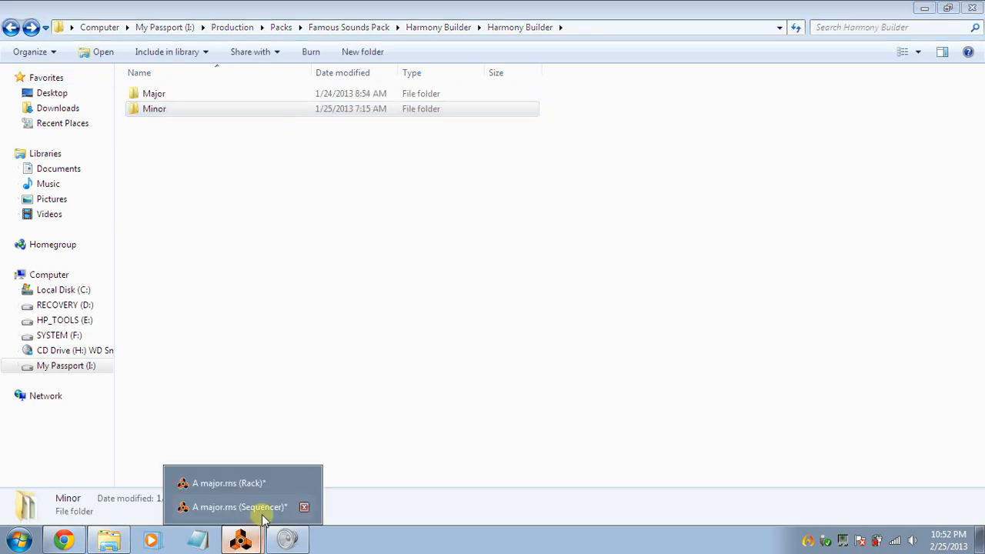
pyautogui.click(254, 508)
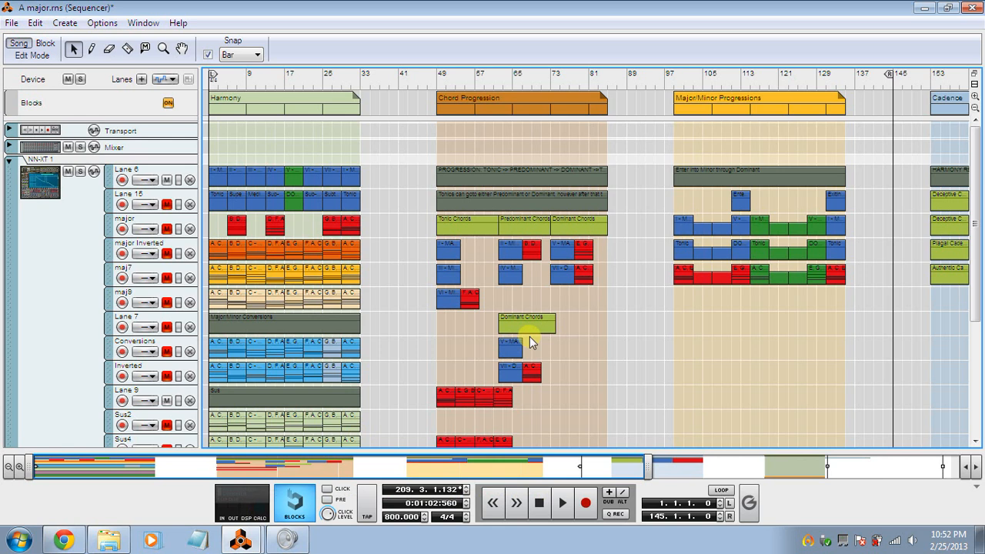
# Play the Chord Progression block from bar 50 to about bar 62
pyautogui.click(442, 82)
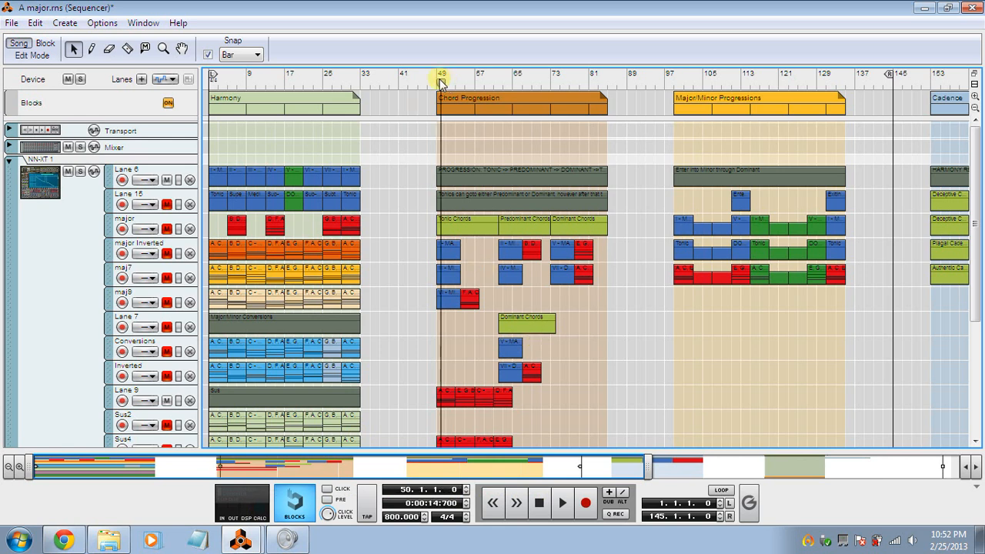
pyautogui.press('space')
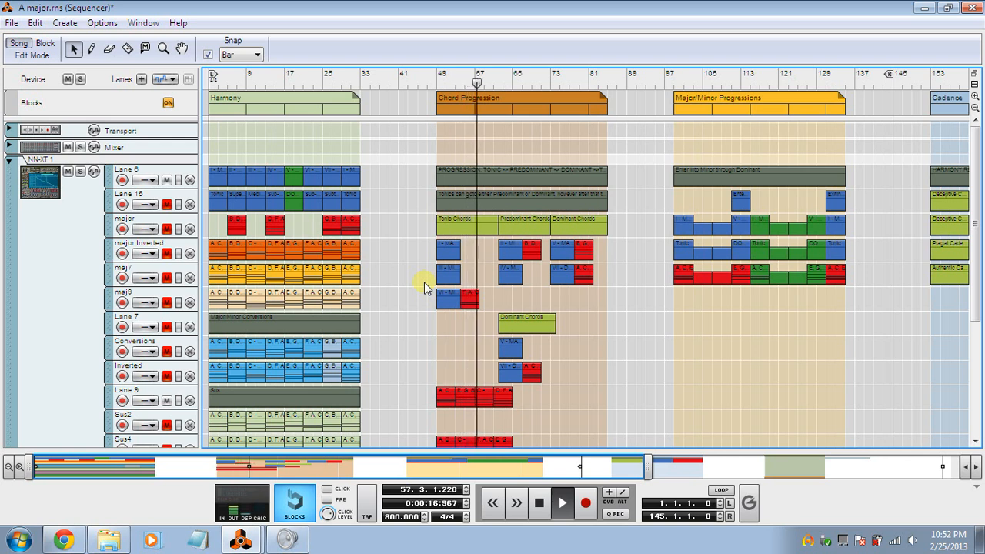
pyautogui.press('space')
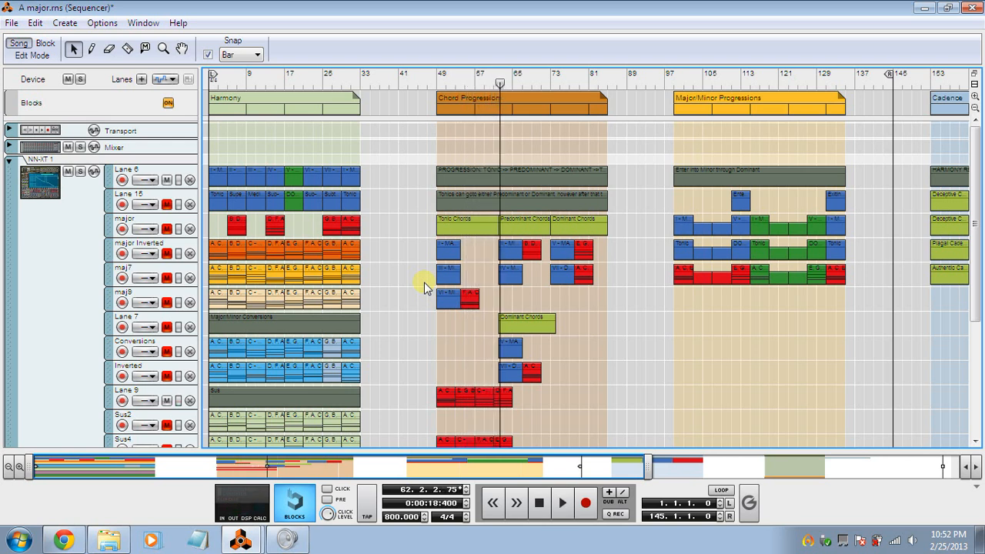
# Set the left locator to bar 49 and the right locator to bar 65 around the red Lane 9 clips
pyautogui.keyDown('ctrl'); pyautogui.click(436, 76); pyautogui.keyUp('ctrl')
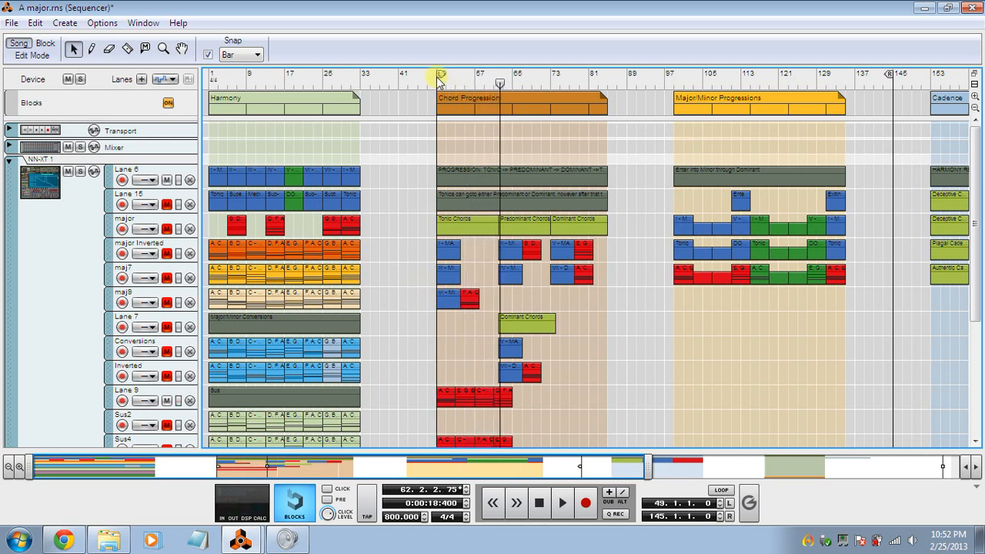
pyautogui.keyDown('alt'); pyautogui.click(507, 81); pyautogui.keyUp('alt')
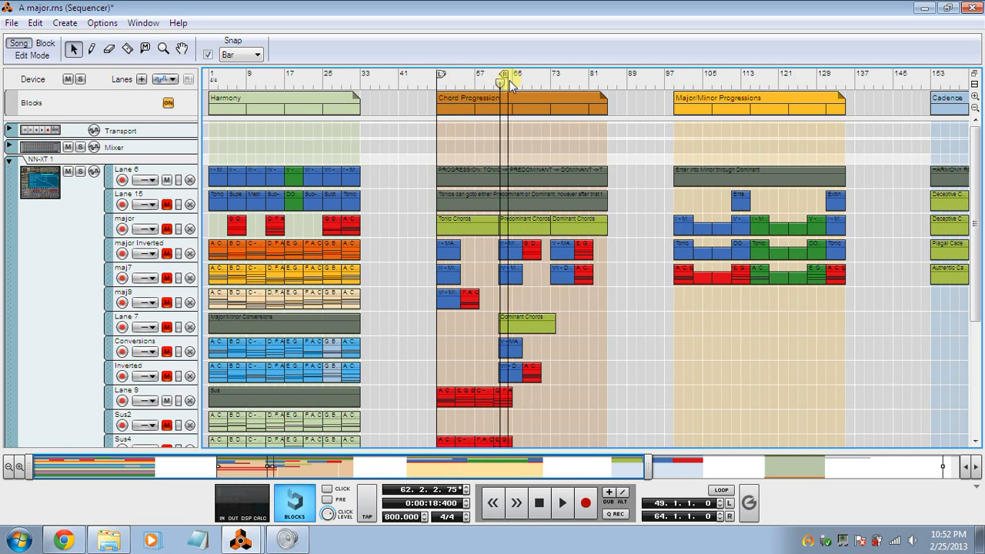
pyautogui.moveTo(511, 81); pyautogui.dragTo(513, 77)
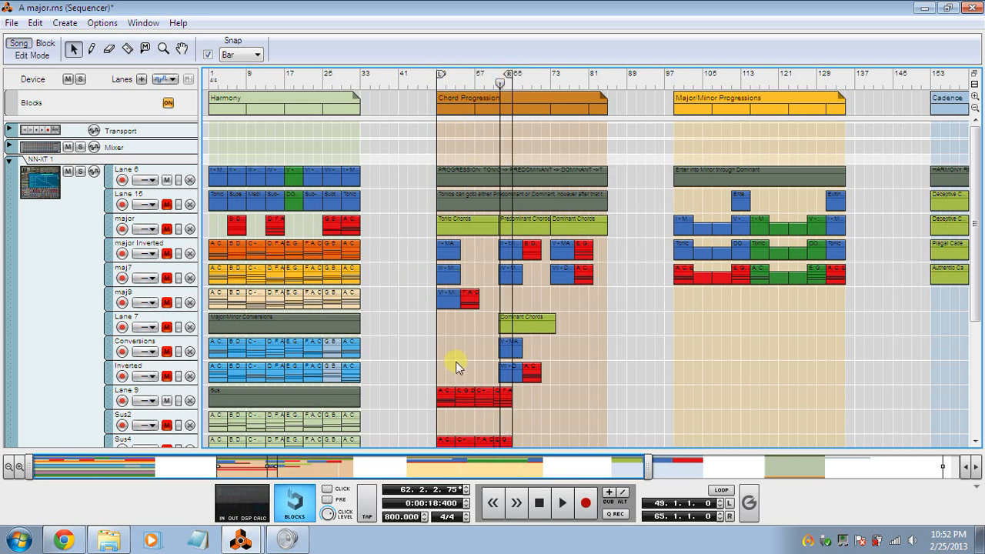
# Open Lane 9's A C E clip for note editing and split its chord into a one-bar hit plus half-bar hits at bars 50 and 51
pyautogui.click(450, 395)
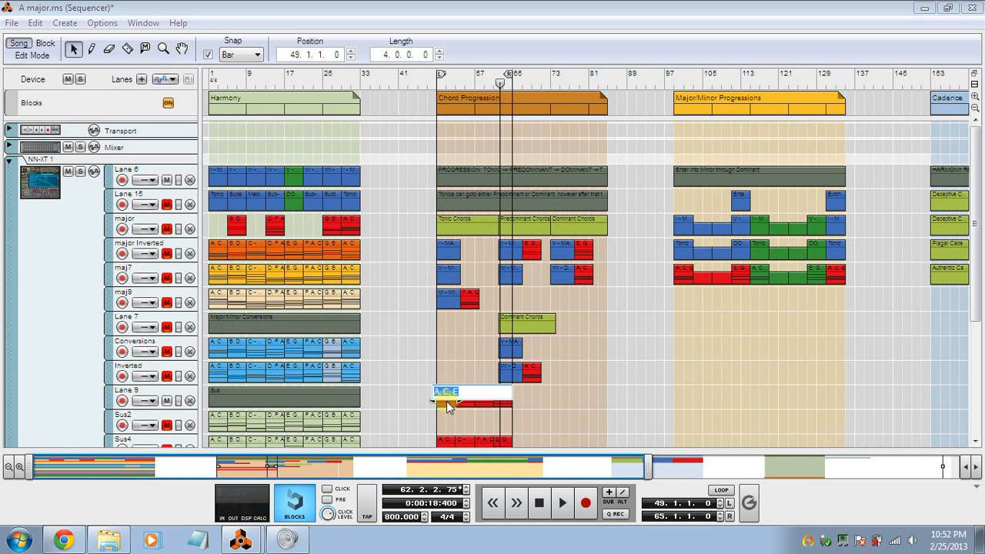
pyautogui.doubleClick(452, 398)
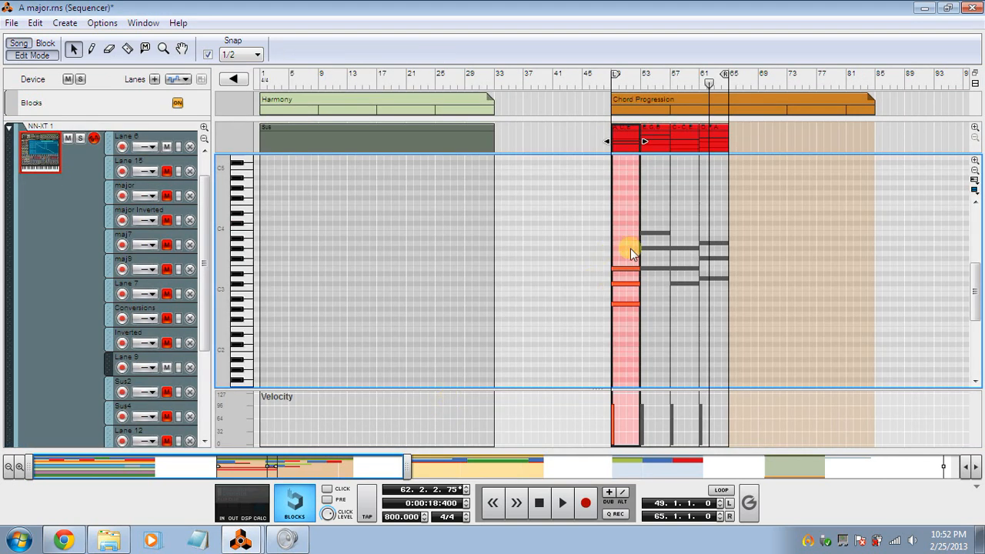
pyautogui.moveTo(630, 248); pyautogui.dragTo(621, 304)
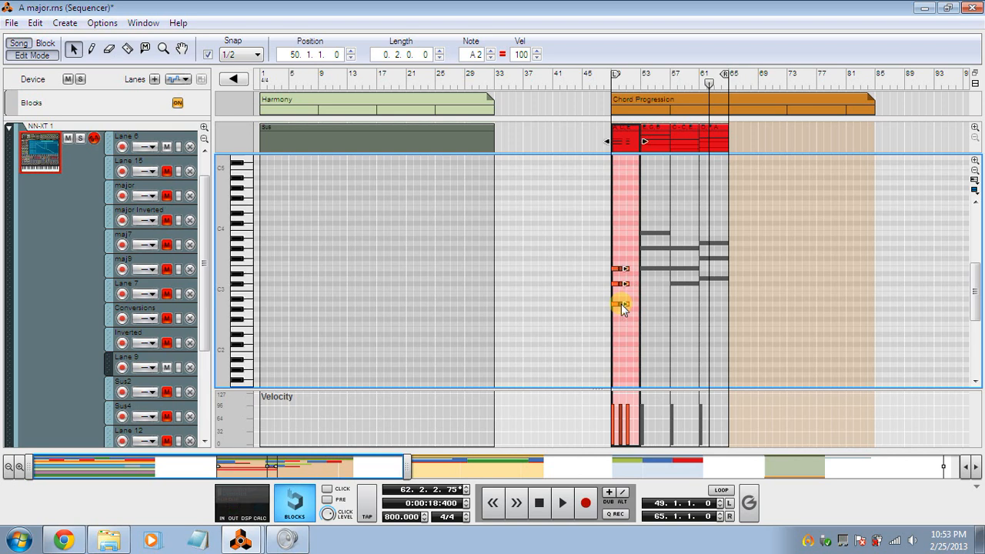
# Play the reworked A C E chord rhythm from the start of the Chord Progression block into the second clip
pyautogui.click(615, 85)
pyautogui.press('space')
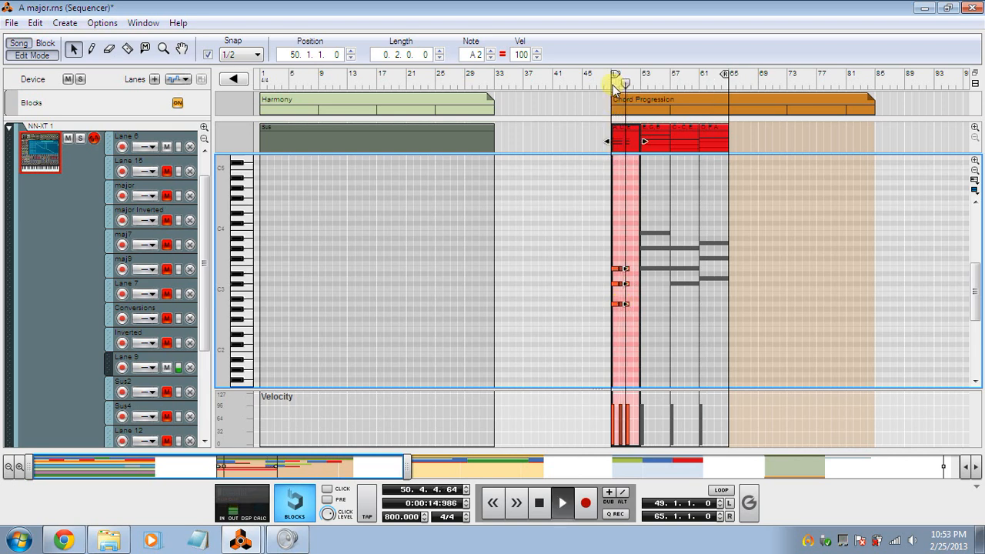
pyautogui.click(611, 197)
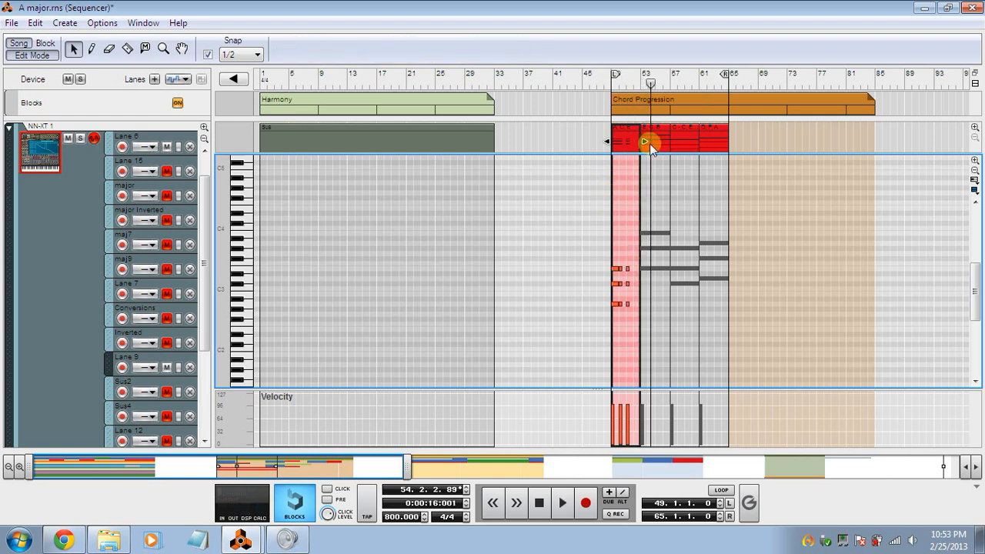
# Shorten the A C E clip to 3 bars and move the E G B clip to start at bar 52
pyautogui.moveTo(644, 141); pyautogui.dragTo(633, 141)
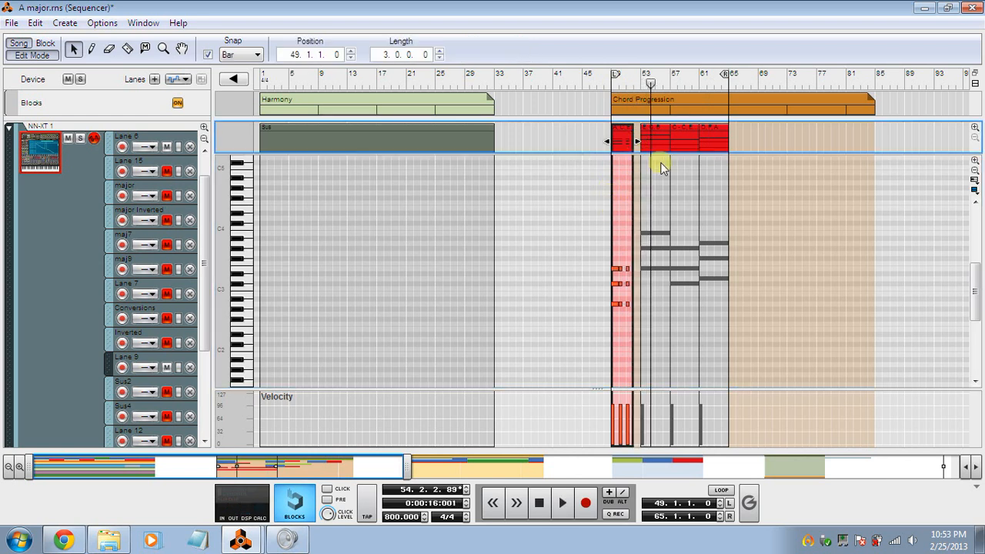
pyautogui.click(655, 147)
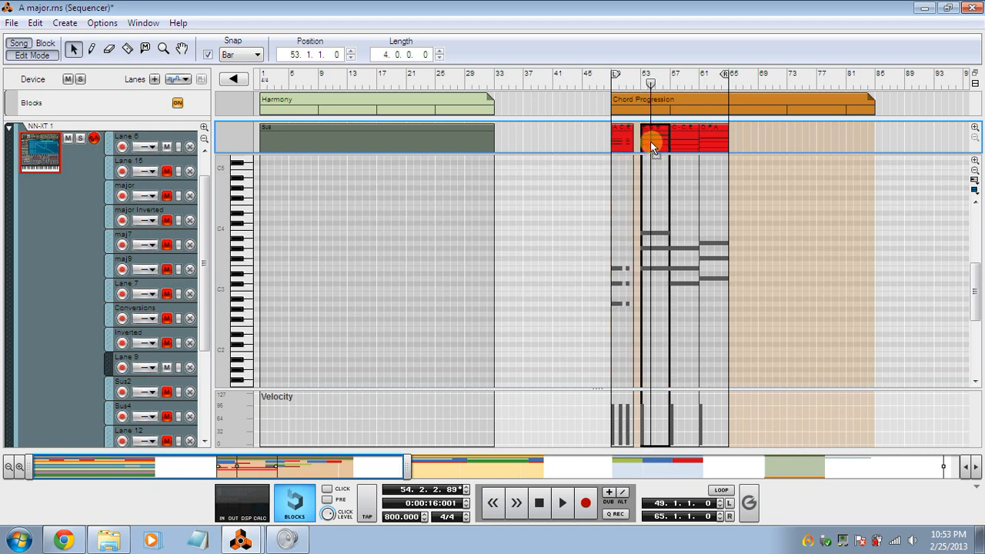
pyautogui.moveTo(651, 142); pyautogui.dragTo(639, 142)
# Play from bar 49 through the change from the A C E clip to the moved E G B clip
pyautogui.click(613, 86)
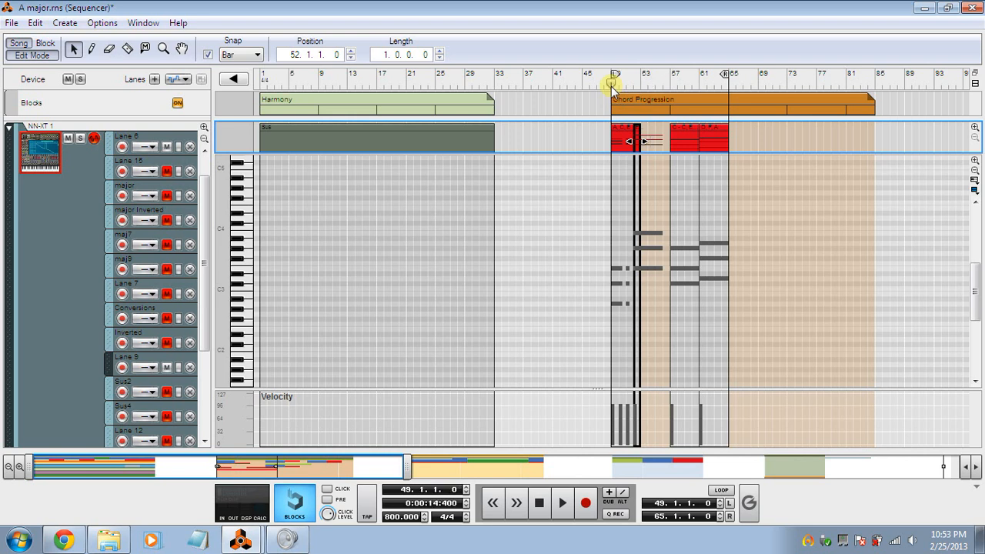
pyautogui.press('space')
pyautogui.press('space')
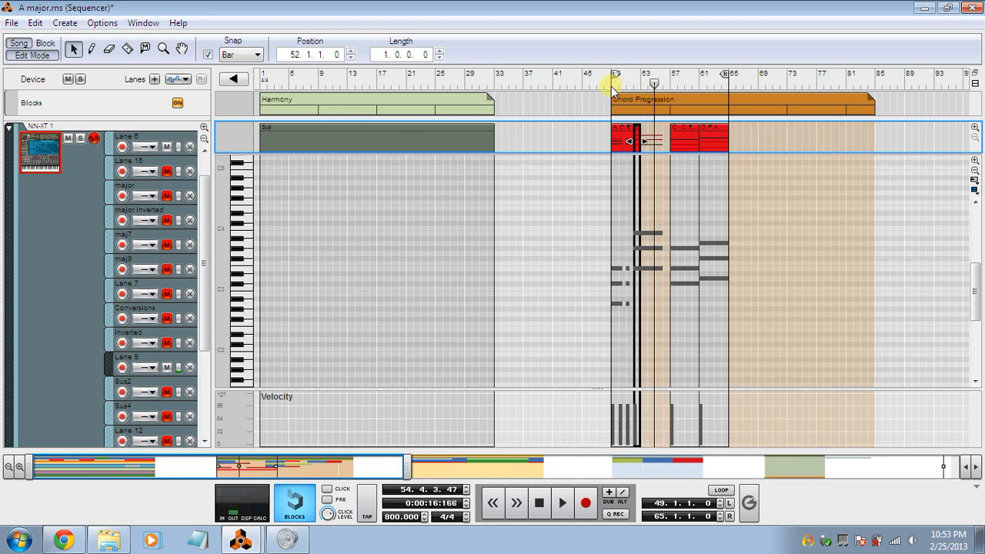
pyautogui.click(662, 224)
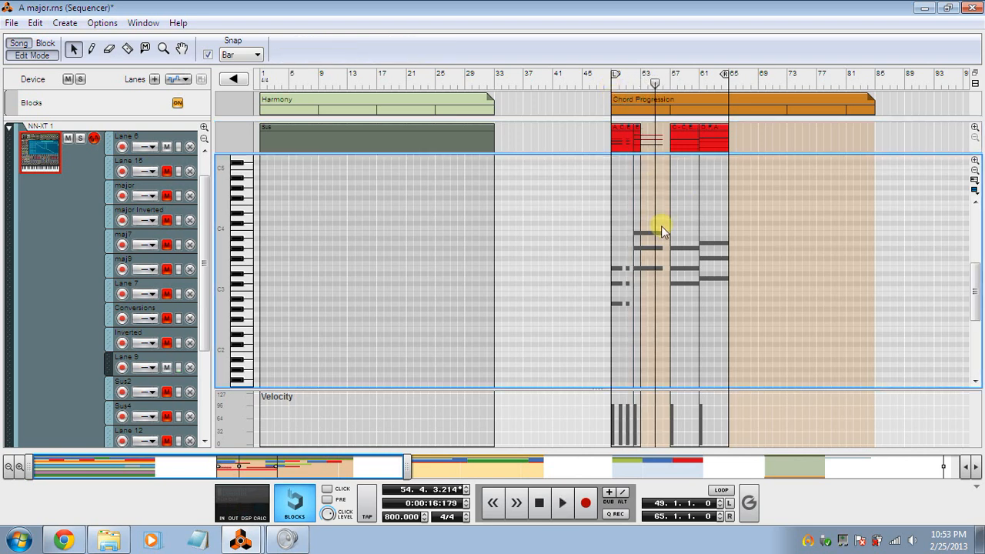
# Lengthen the E G B clip to 5 bars and break up its chord, adding one-bar hits at bars 55 and 56
pyautogui.click(636, 141)
pyautogui.moveTo(641, 140); pyautogui.dragTo(667, 144)
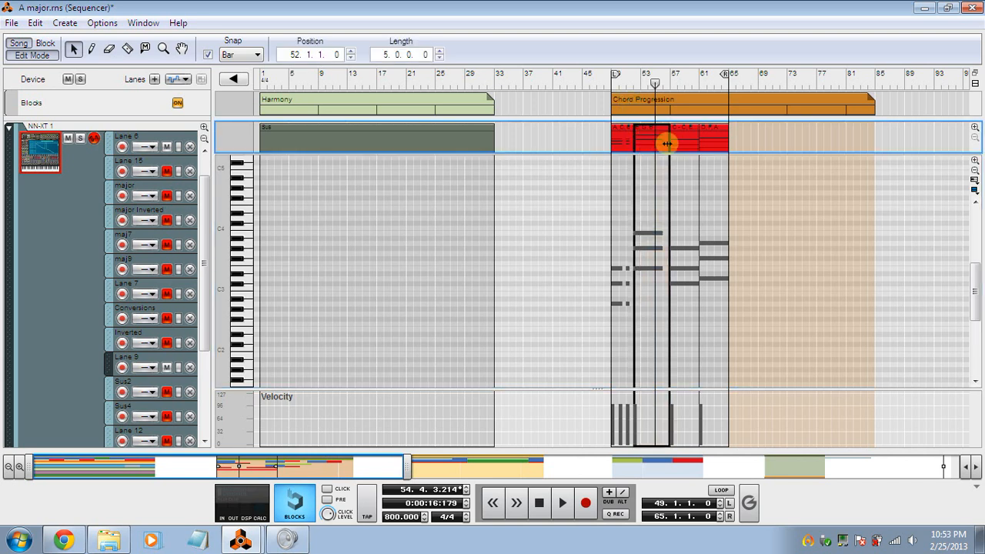
pyautogui.click(660, 223)
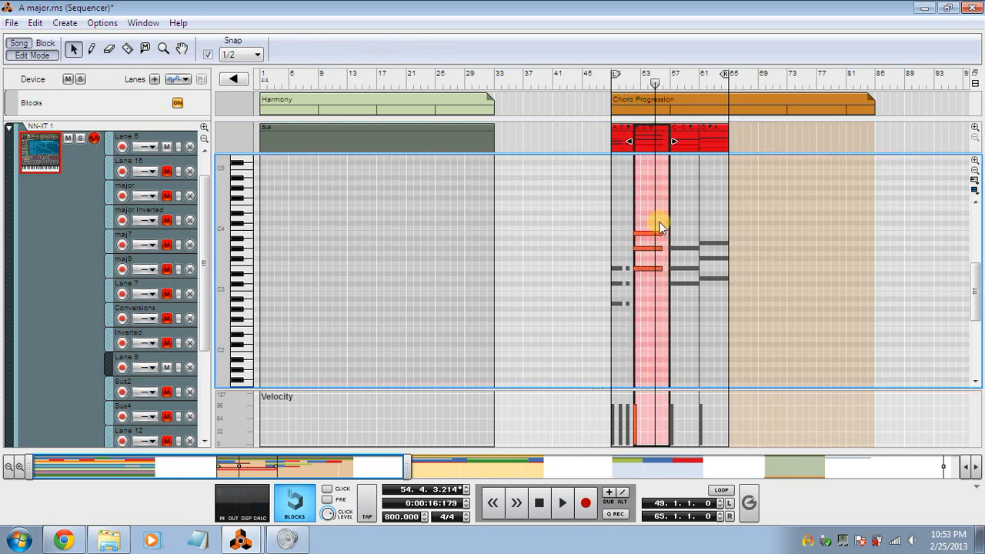
pyautogui.moveTo(660, 224); pyautogui.dragTo(666, 269)
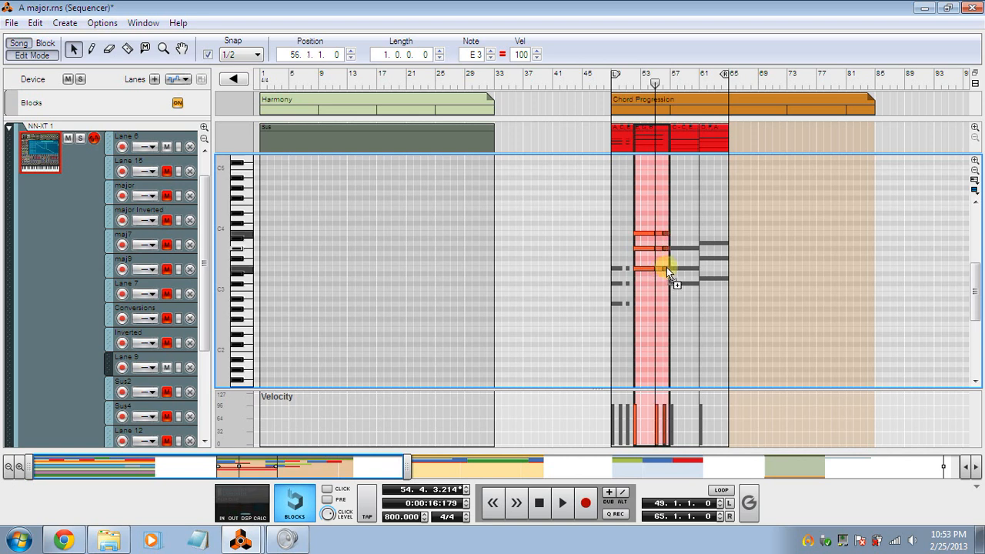
# Play the first two edited chord clips from bar 49 to about bar 57
pyautogui.click(611, 86)
pyautogui.press('space')
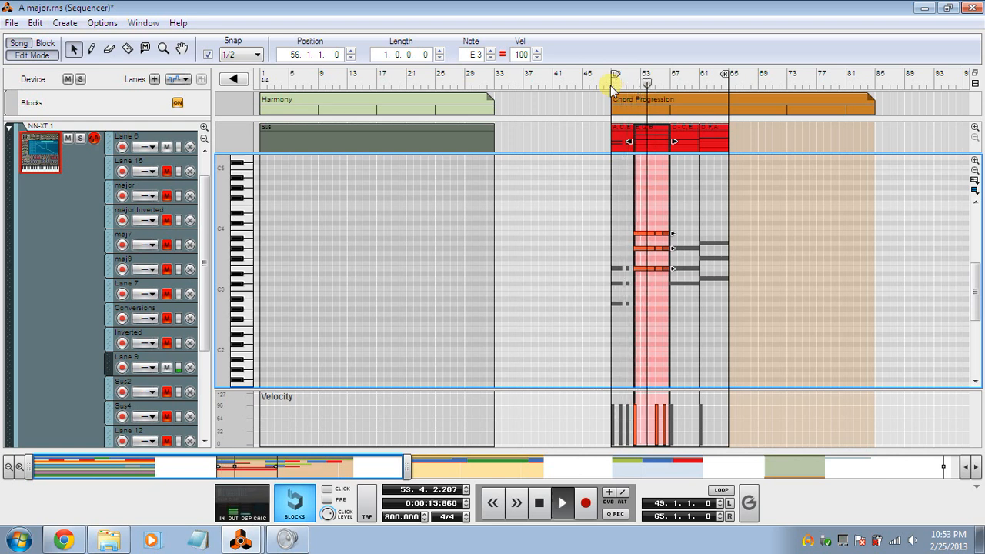
pyautogui.click(693, 185)
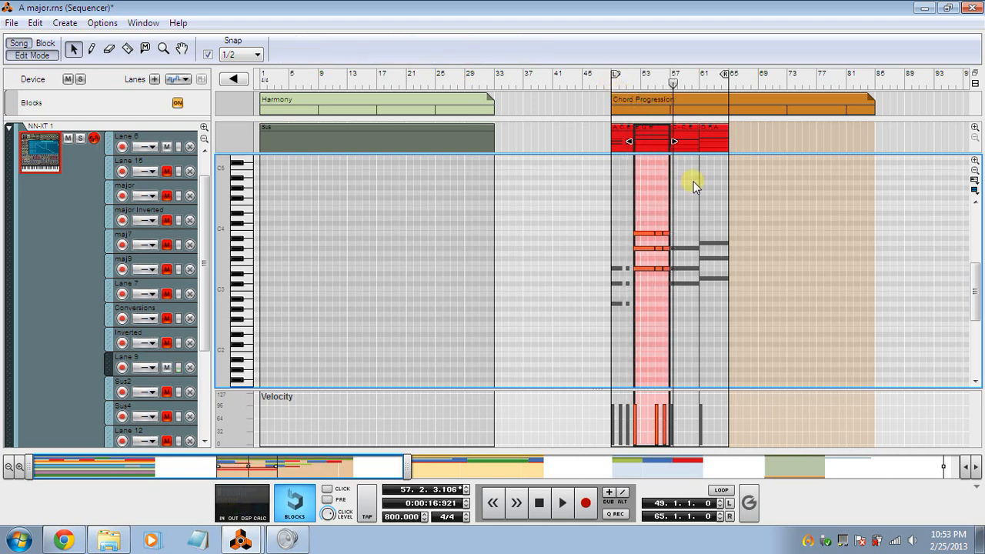
# Divide the chord in the clip at bar 57 into four one-bar hits and play the progression from bar 49
pyautogui.click(688, 227)
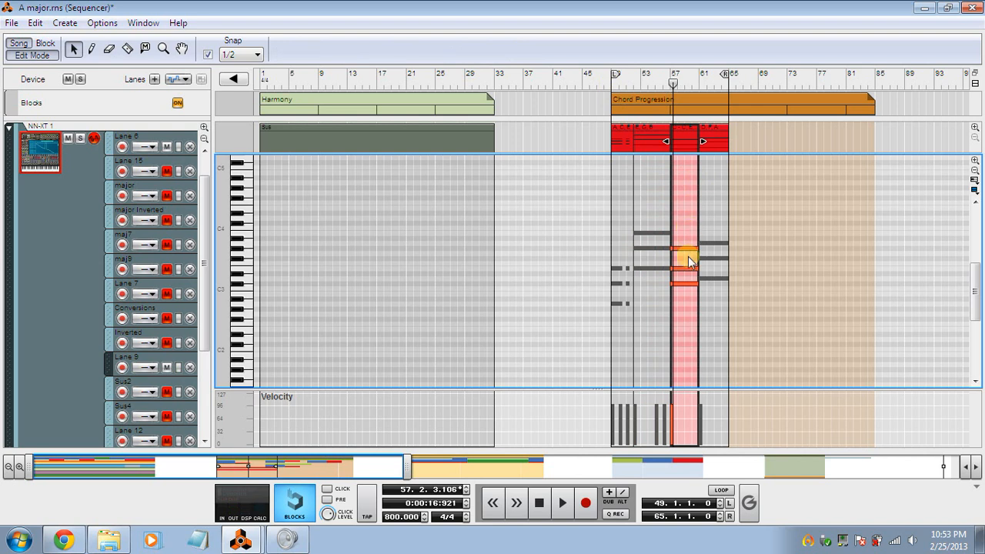
pyautogui.moveTo(688, 222); pyautogui.dragTo(696, 283)
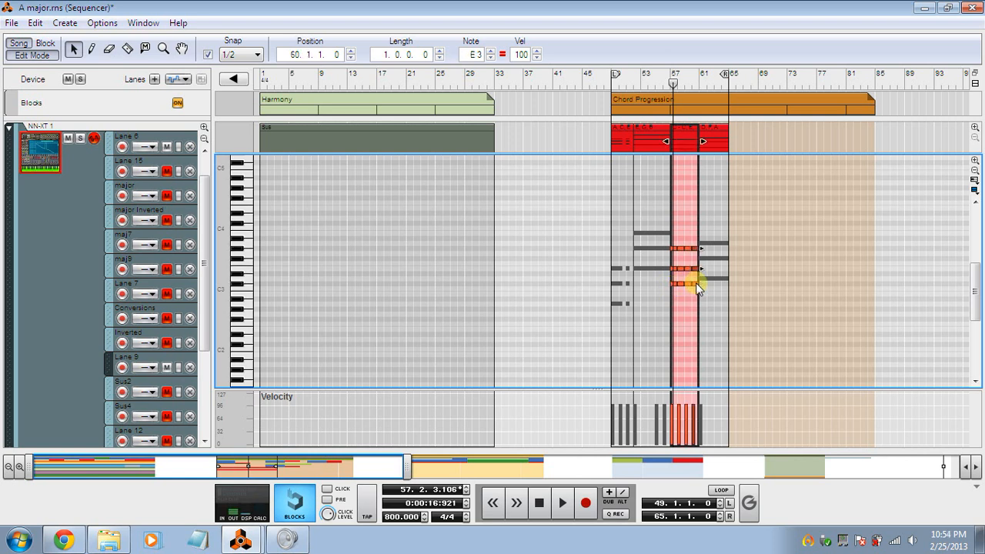
pyautogui.click(611, 90)
pyautogui.press('space')
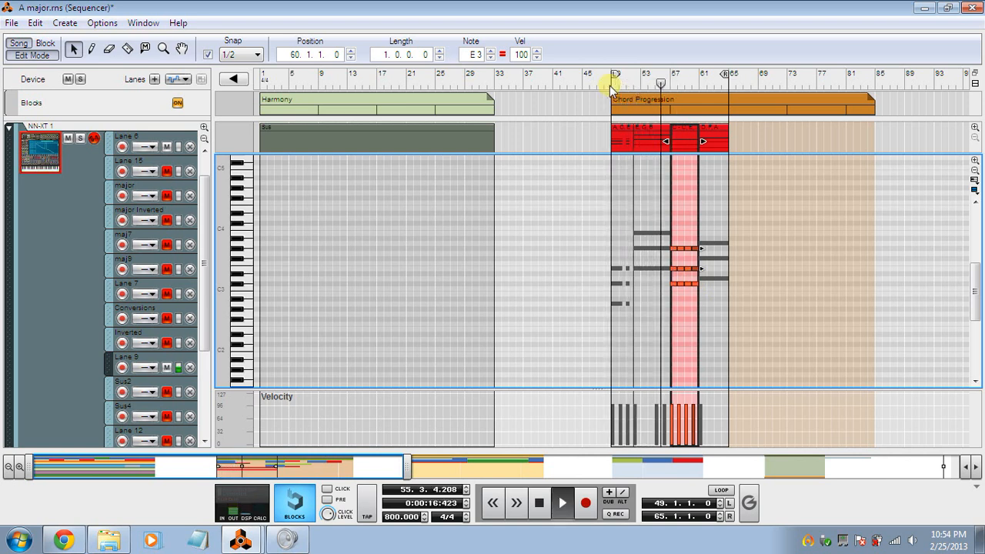
pyautogui.press('space')
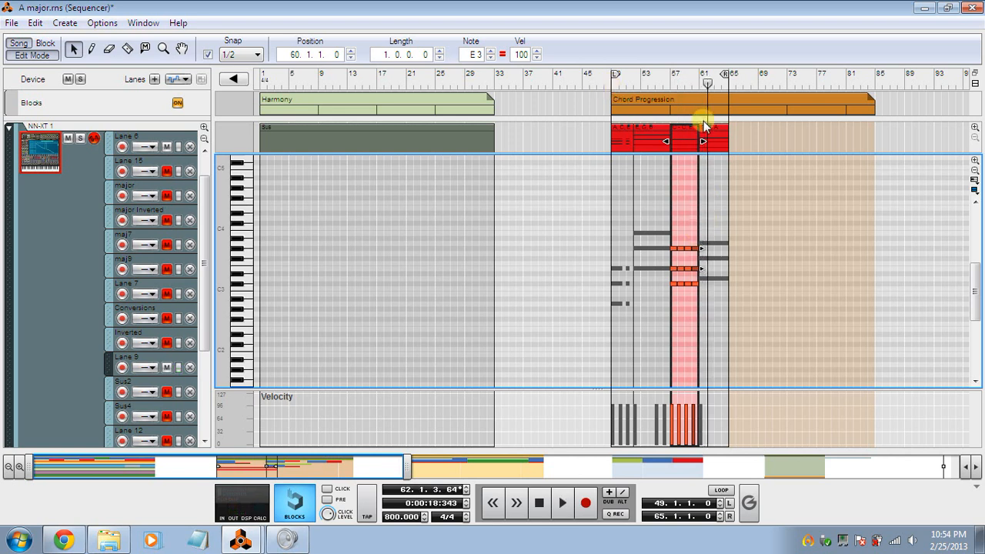
# Shorten the clip at bar 57 to 3 bars and play it from bar 56
pyautogui.moveTo(699, 141); pyautogui.dragTo(693, 146)
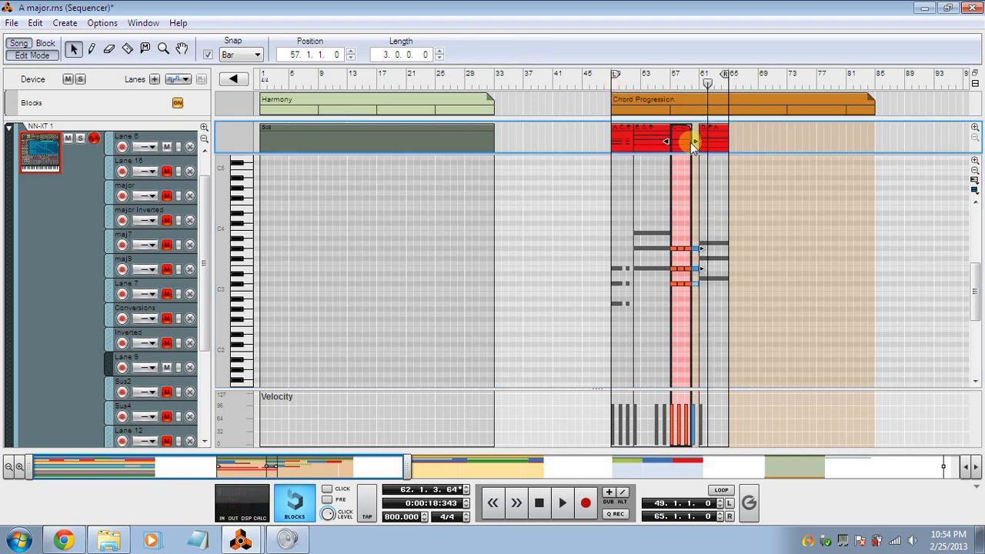
pyautogui.click(669, 81)
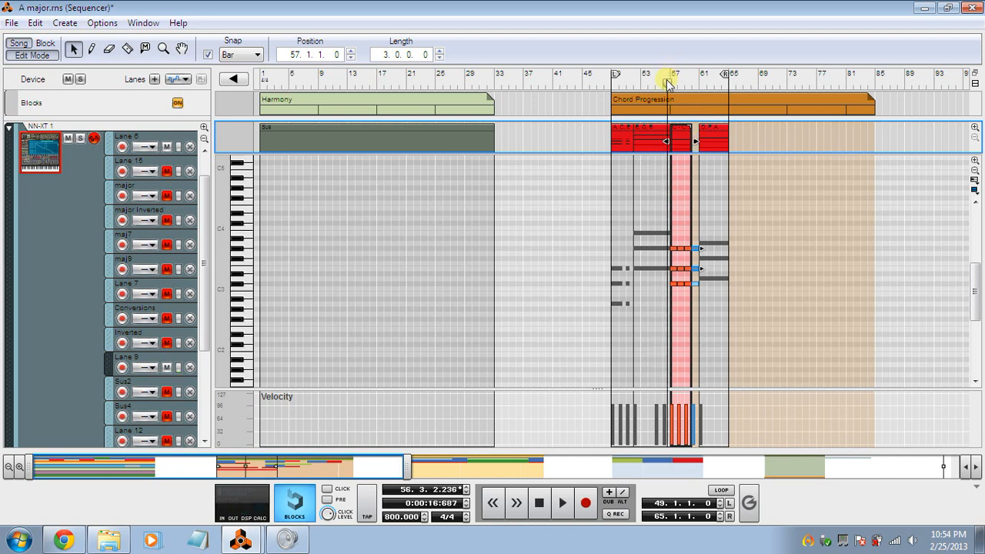
pyautogui.press('space')
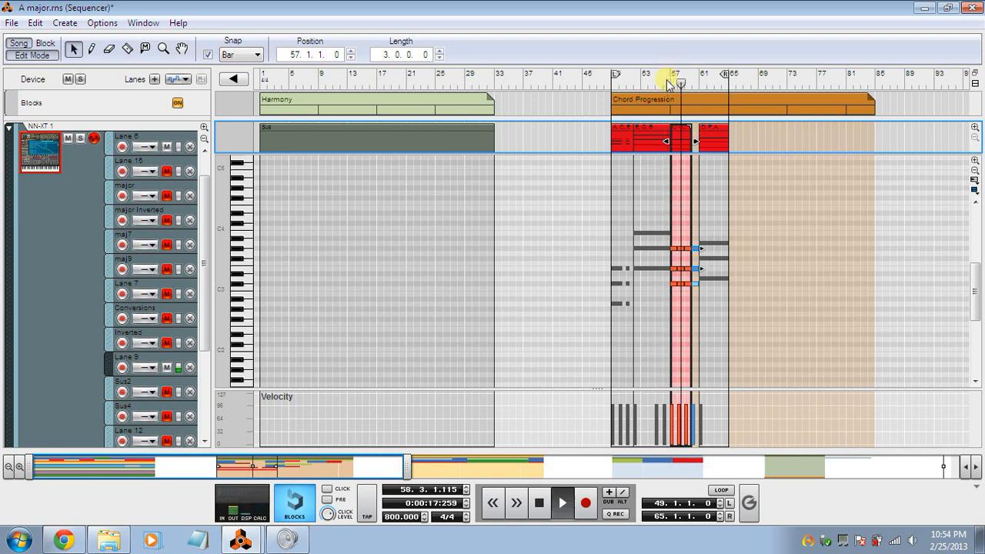
# Extend the D F A clip to 5 bars from bar 60, split its chord into one-bar hits at bars 60 and 61, and play it
pyautogui.press('space')
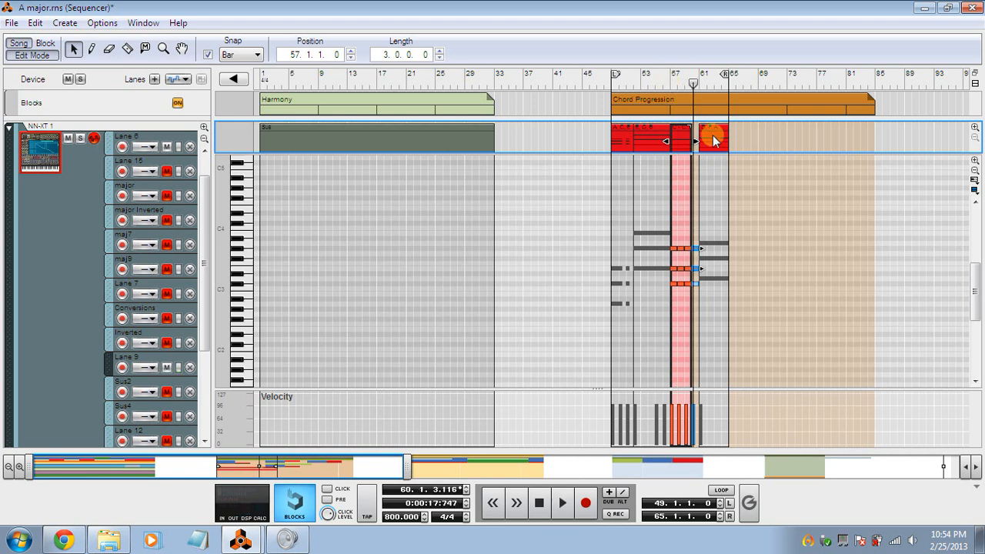
pyautogui.moveTo(714, 139)
pyautogui.mouseDown()
pyautogui.moveTo(704, 138)
pyautogui.moveTo(732, 141)
pyautogui.mouseUp()
pyautogui.doubleClick(714, 178)
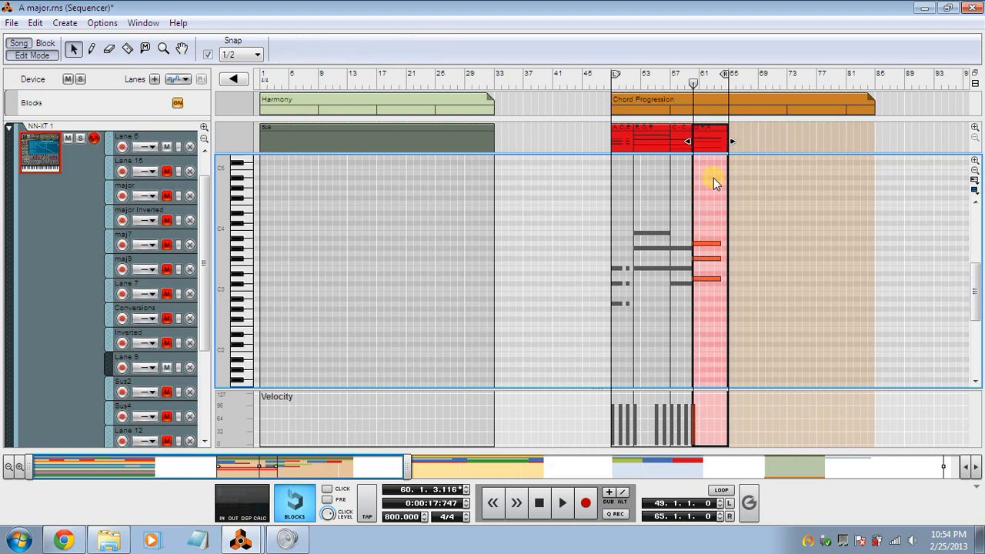
pyautogui.moveTo(723, 239); pyautogui.dragTo(706, 280)
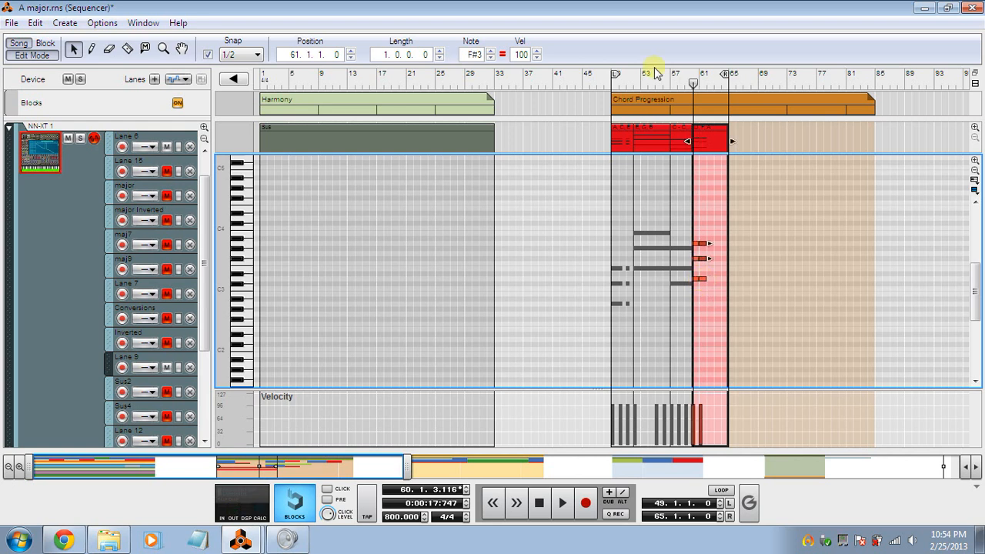
pyautogui.click(616, 83)
pyautogui.press('space')
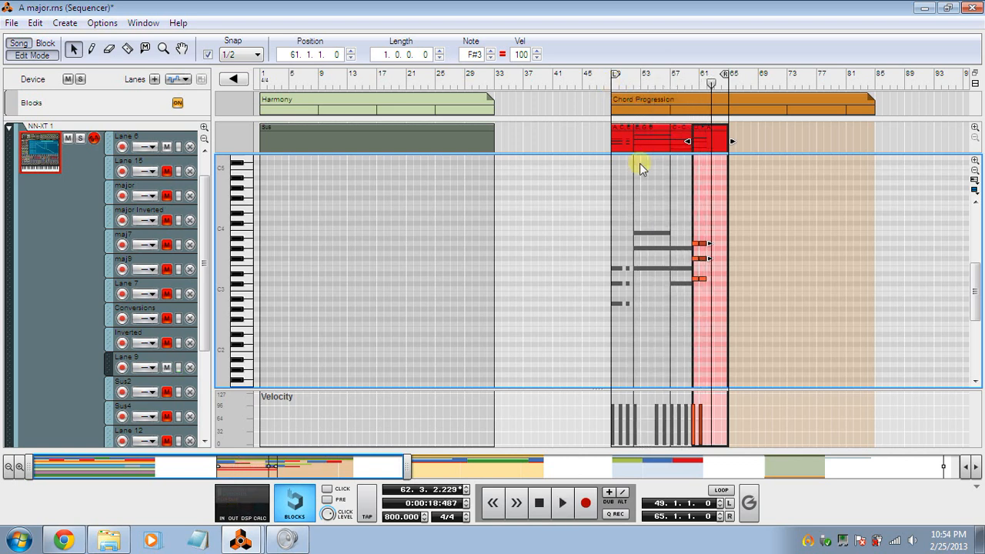
# Move the clip's second chord hit to bar 62 and play the ending from about bar 59
pyautogui.moveTo(700, 246); pyautogui.dragTo(711, 244)
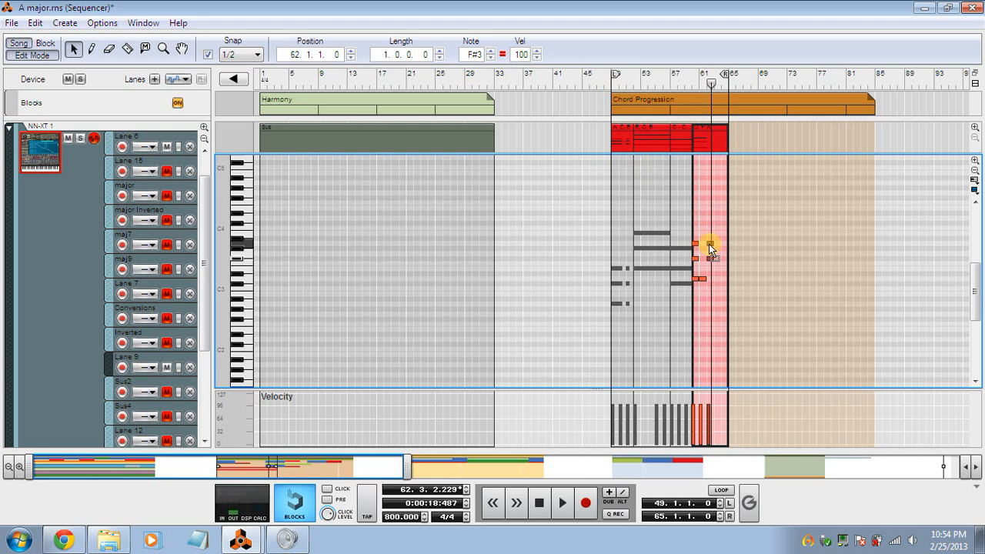
pyautogui.moveTo(702, 277); pyautogui.dragTo(709, 277)
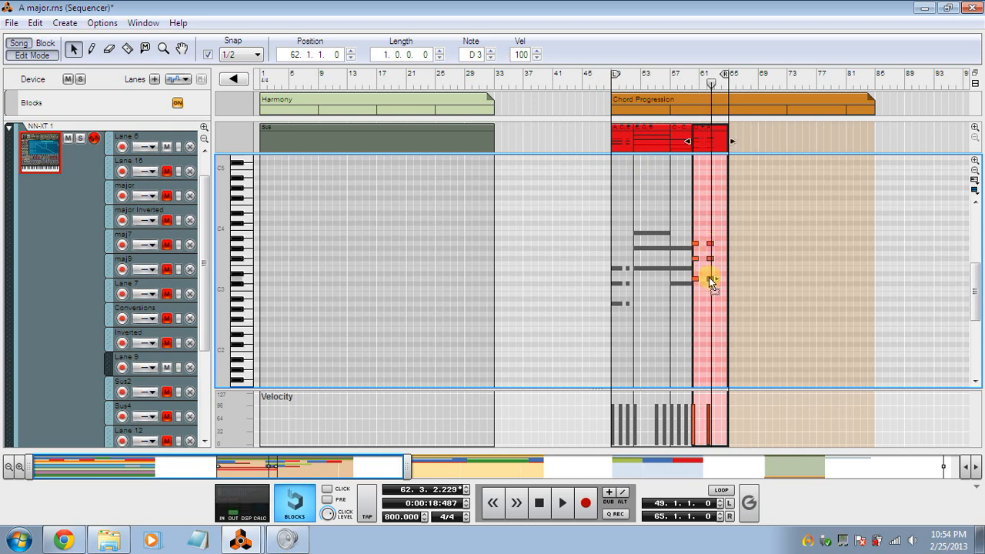
pyautogui.click(685, 84)
pyautogui.press('space')
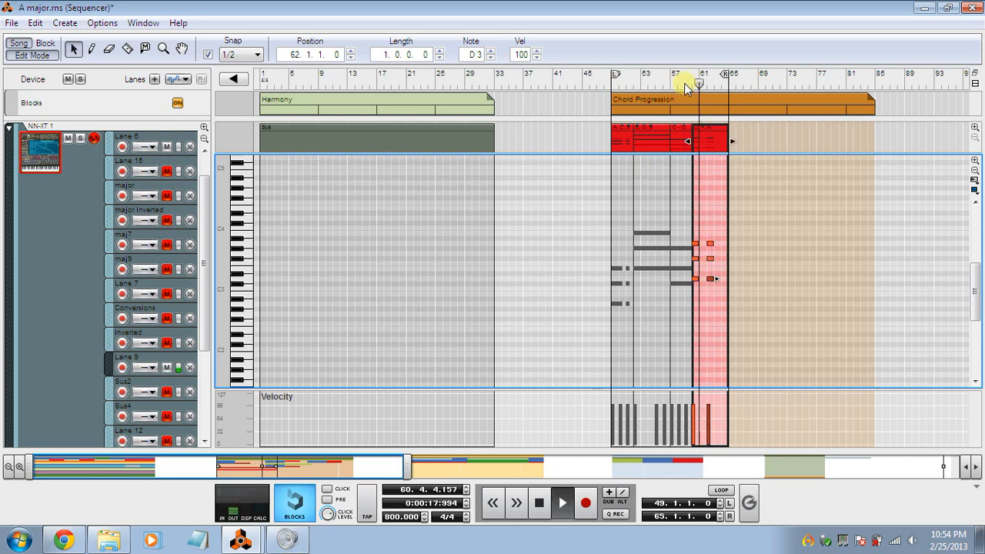
pyautogui.press('space')
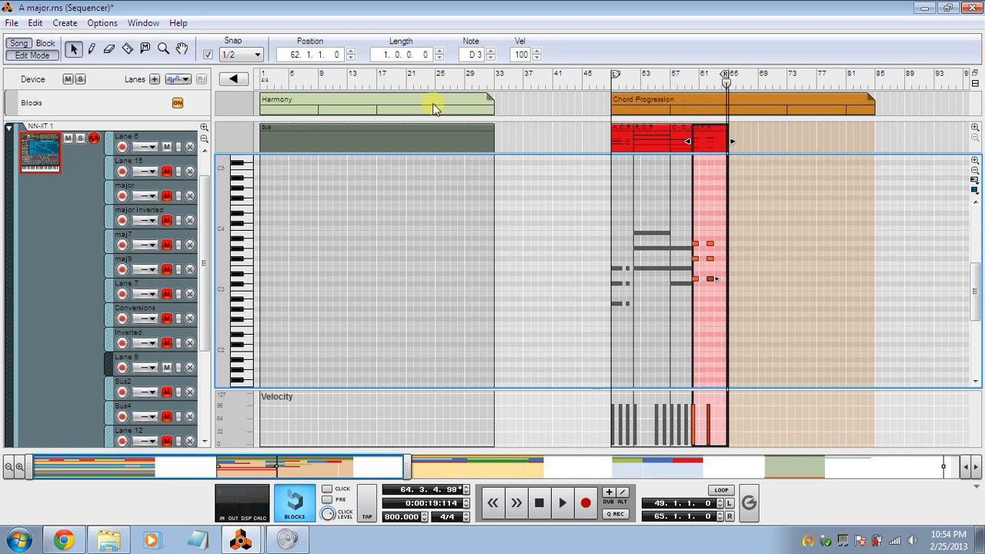
# Place the E G B clip from the major Inverted lane in Lane 9 at bar 64 and shift its chord to bar 63
pyautogui.click(17, 44)
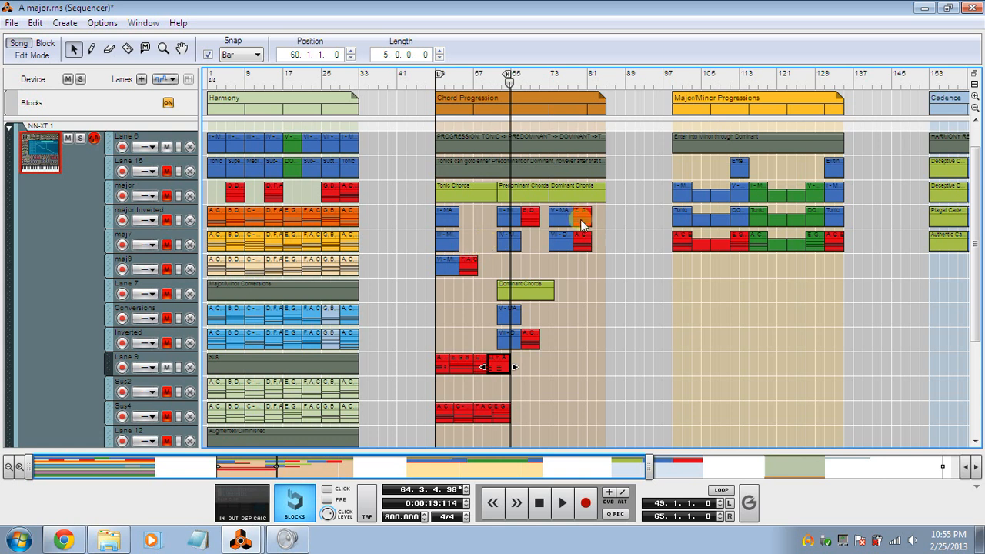
pyautogui.moveTo(581, 219); pyautogui.dragTo(534, 368)
pyautogui.doubleClick(513, 368)
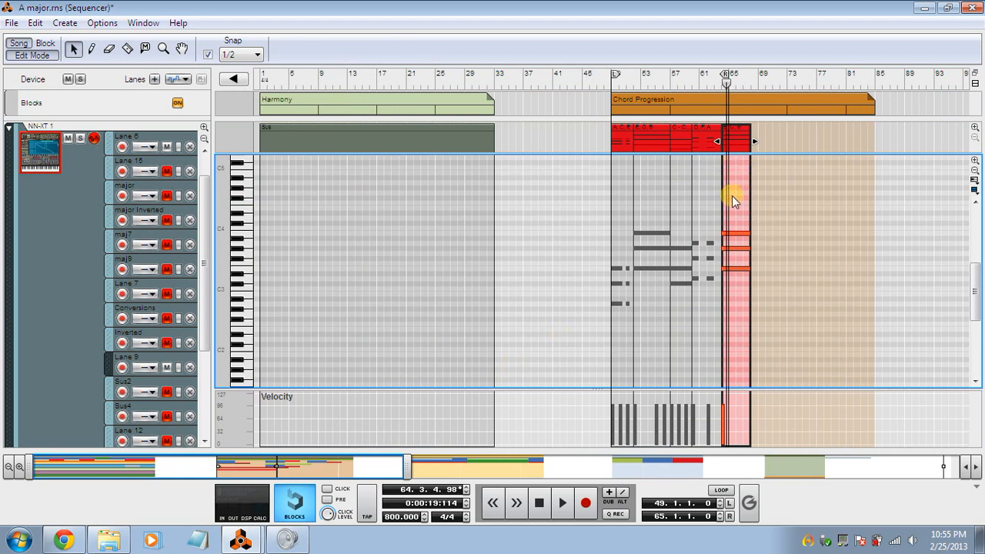
pyautogui.moveTo(732, 196); pyautogui.dragTo(722, 269)
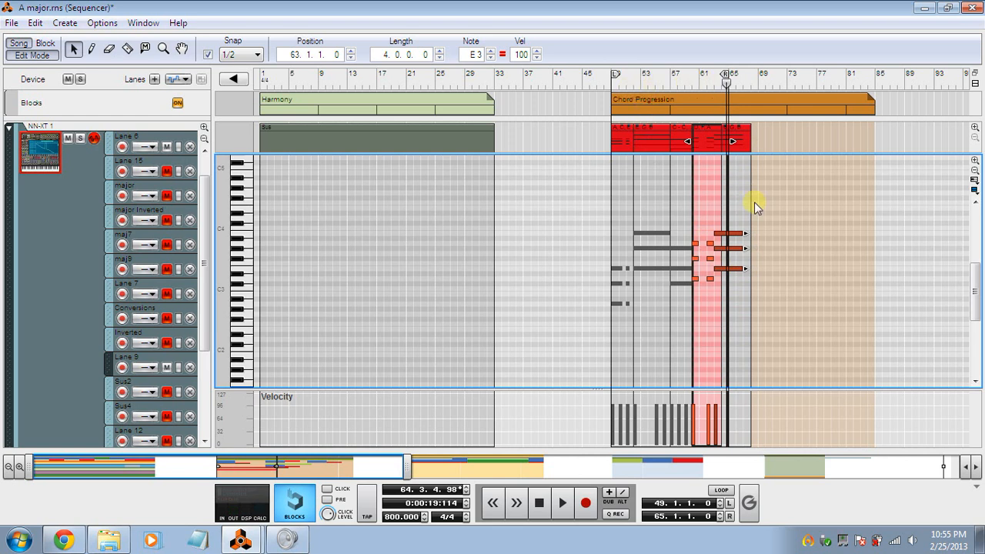
# Play the Lane 9 progression from bar 49 through the added E G B chord
pyautogui.click(612, 82)
pyautogui.press('space')
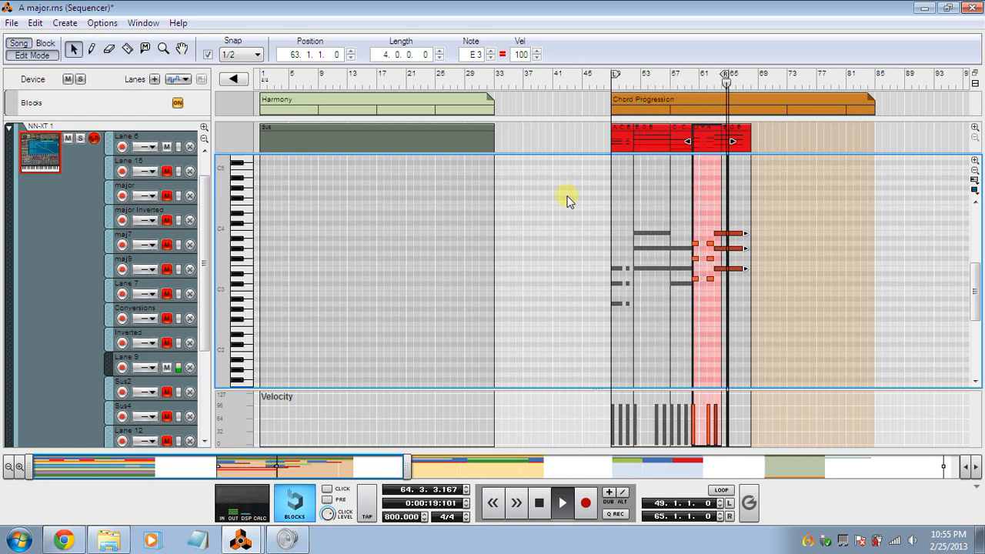
pyautogui.press('space')
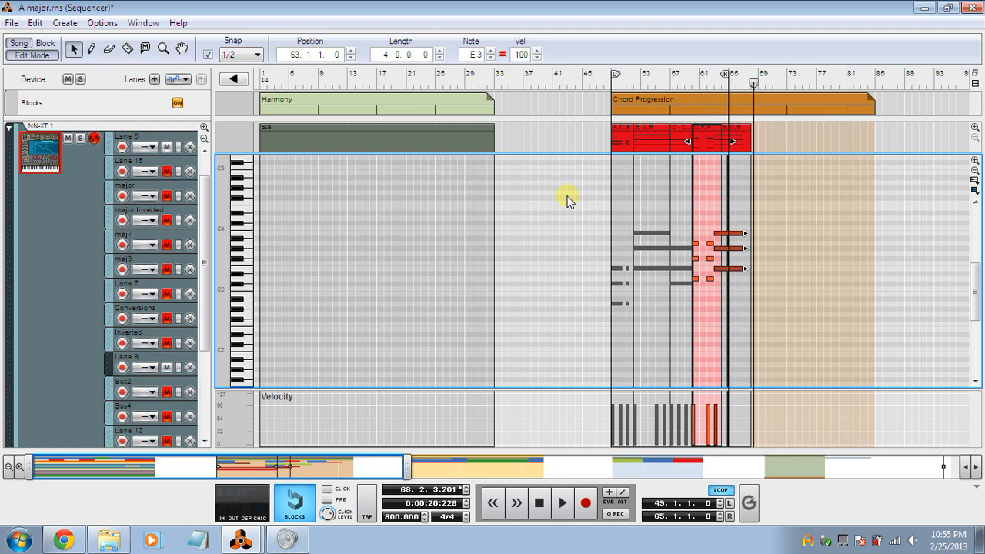
# Move the D F A chord hit at bar 62 to position 61.3.1.0 and play the progression from just before bar 49
pyautogui.moveTo(712, 212); pyautogui.dragTo(712, 323)
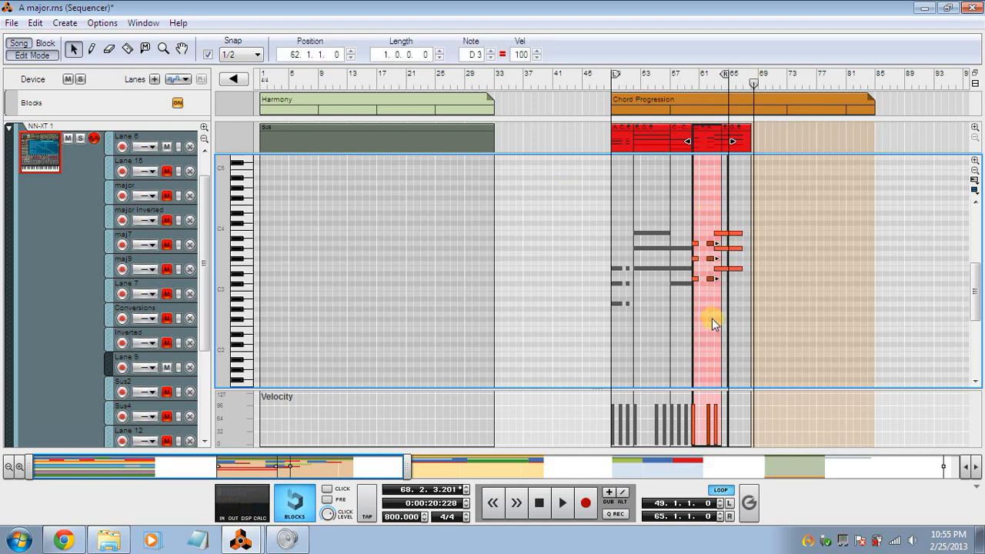
pyautogui.moveTo(711, 283)
pyautogui.mouseDown()
pyautogui.moveTo(702, 270)
pyautogui.moveTo(707, 277)
pyautogui.mouseUp()
pyautogui.click(609, 83)
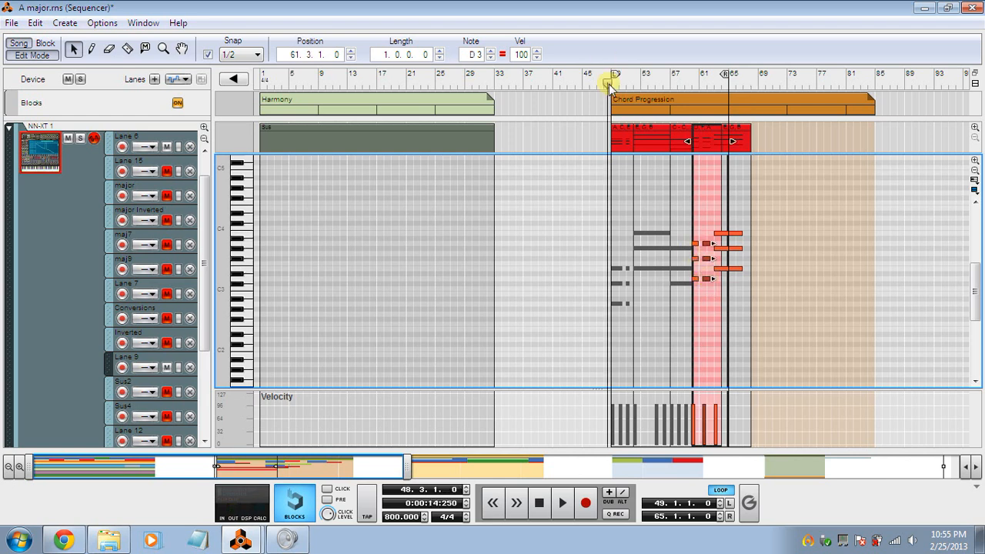
pyautogui.press('space')
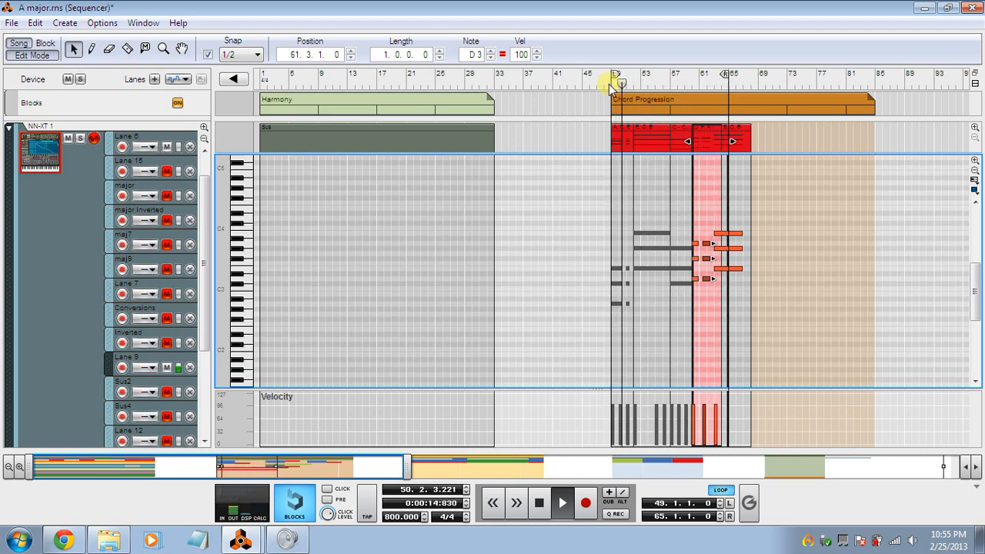
pyautogui.click(579, 224)
pyautogui.press('space')
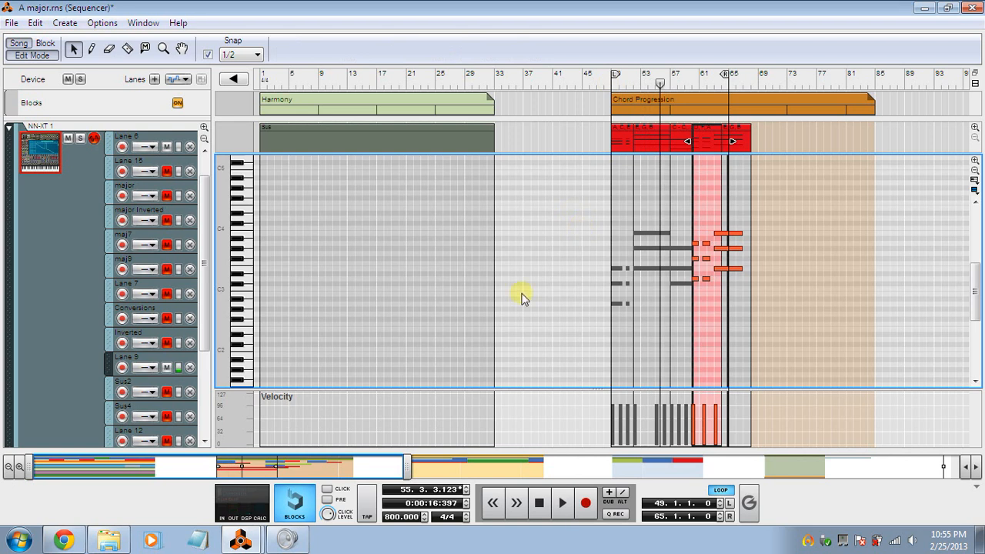
# Switch to the rack window and add a Dr. Octo Rex Loop Player below the RPG-8 arpeggiator
pyautogui.moveTo(287, 537)
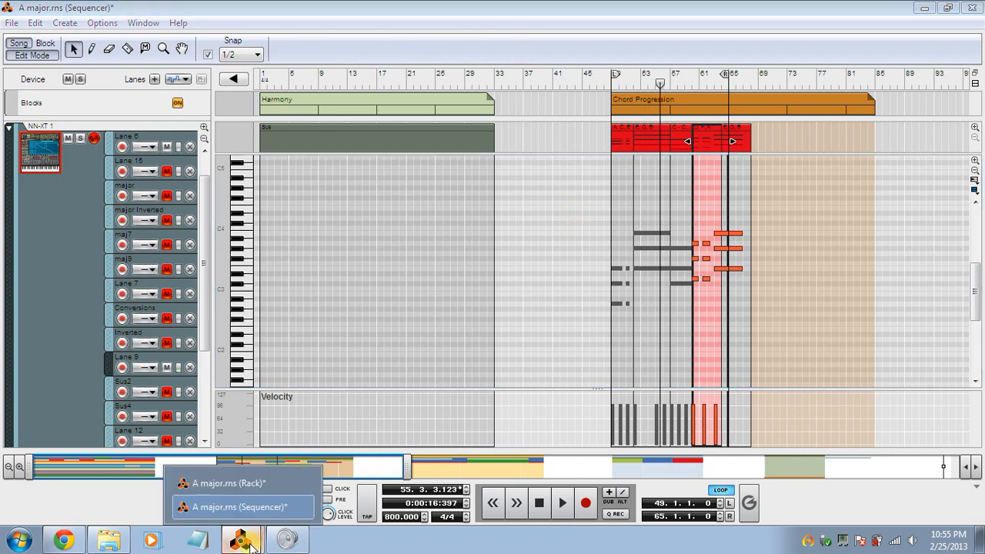
pyautogui.click(245, 480)
pyautogui.scroll(-2, 424, 386)
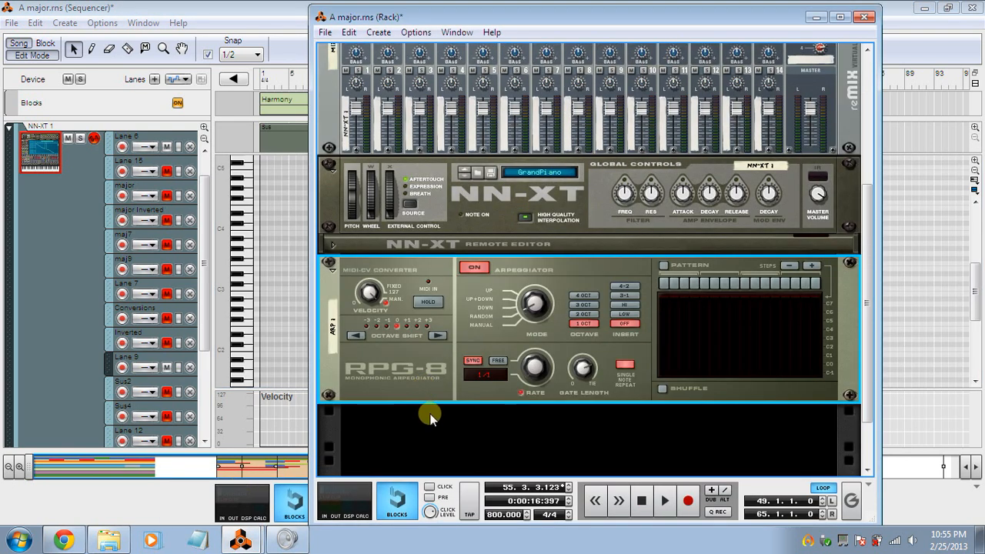
pyautogui.rightClick(430, 413)
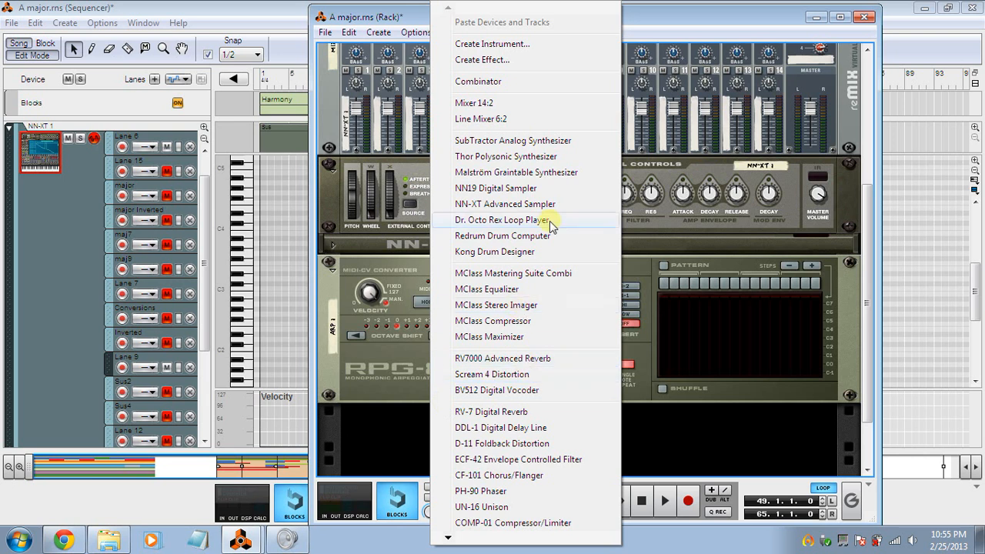
pyautogui.click(545, 219)
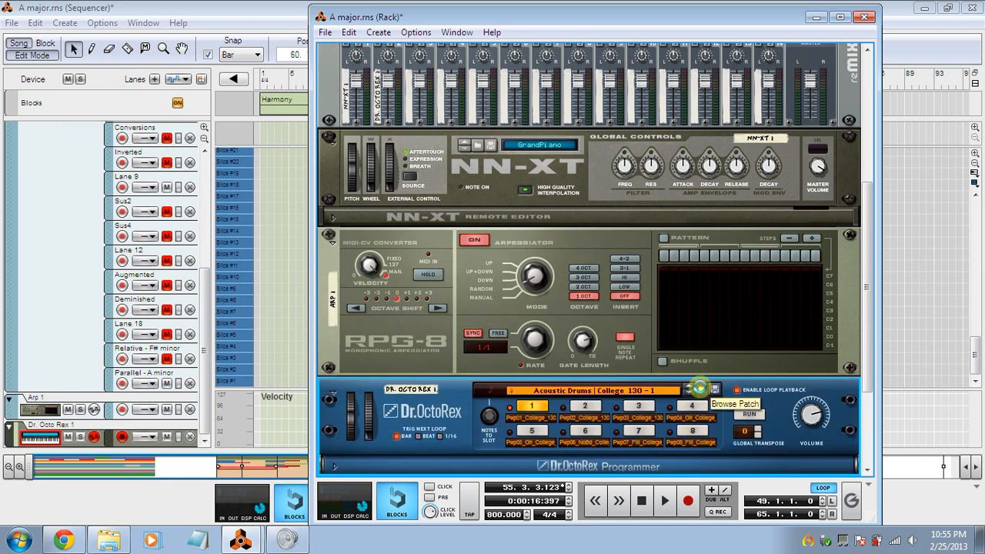
# Audition Hip Hop loops in the factory Dr Rex Drum Loops folder and load Hhp04_Kronikee_092_Chrnc into the Dr. Octo Rex
pyautogui.click(699, 387)
pyautogui.click(575, 80)
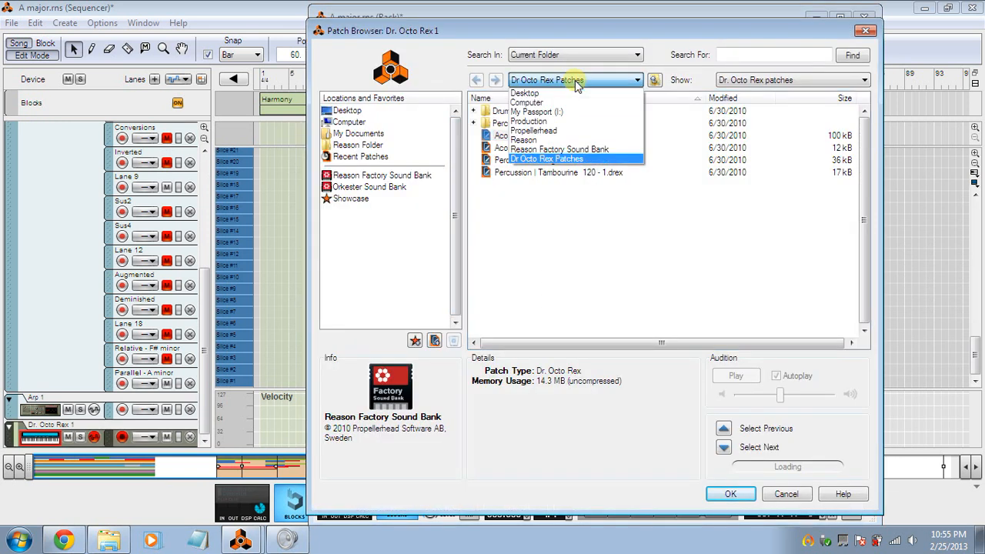
pyautogui.click(560, 149)
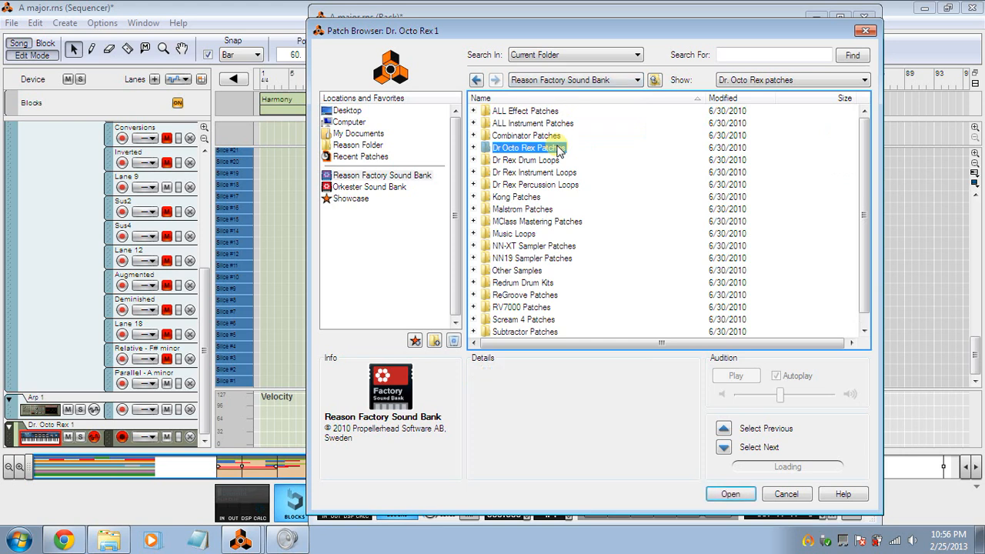
pyautogui.doubleClick(553, 162)
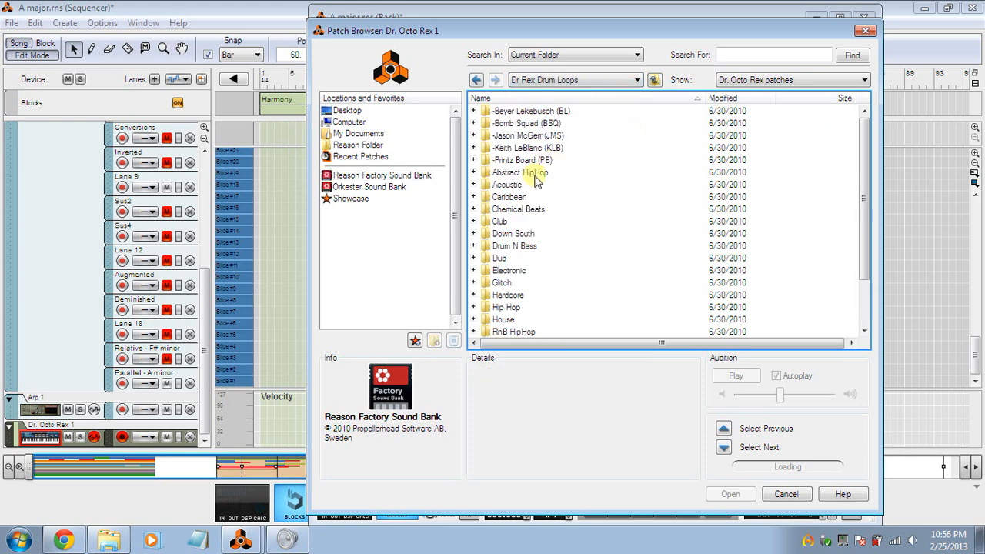
pyautogui.doubleClick(512, 307)
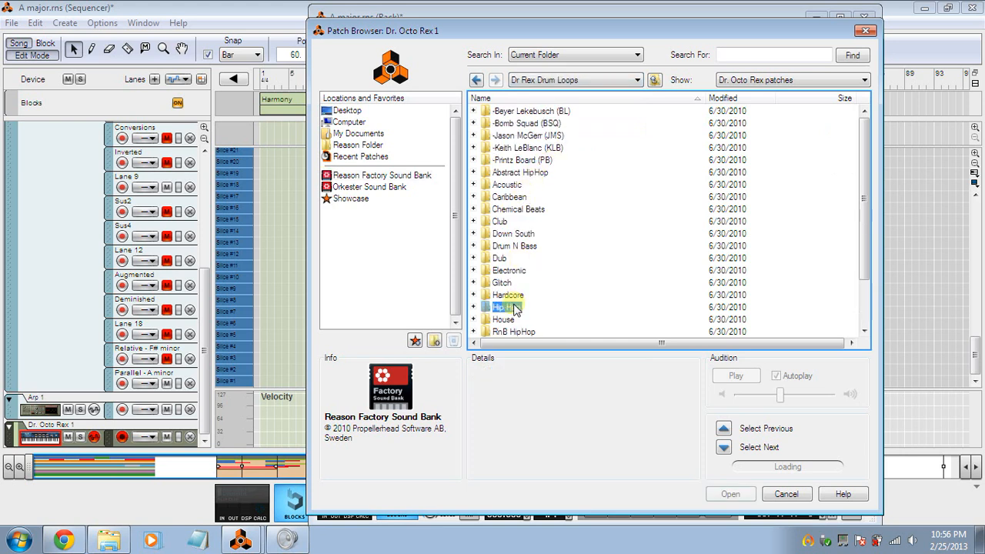
pyautogui.click(529, 151)
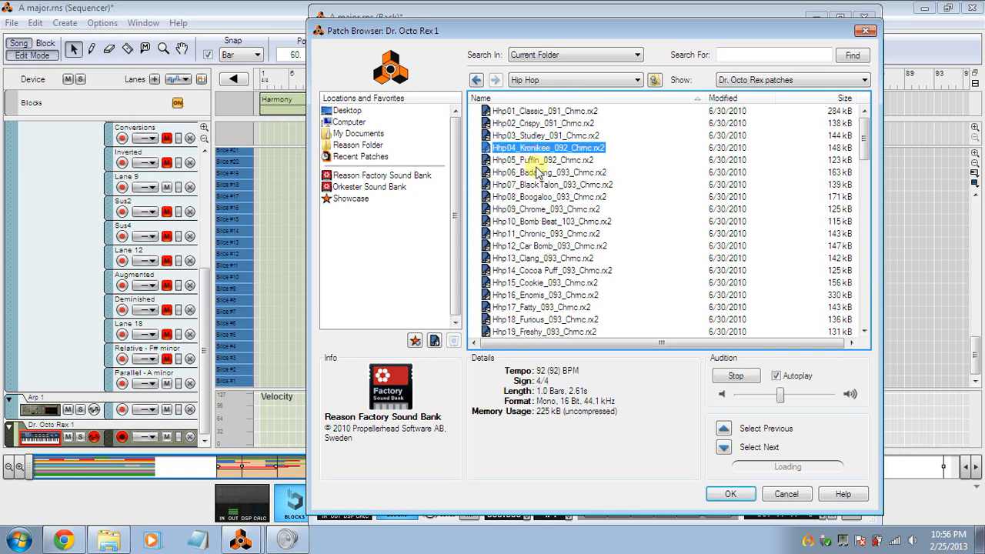
pyautogui.click(539, 172)
pyautogui.doubleClick(550, 148)
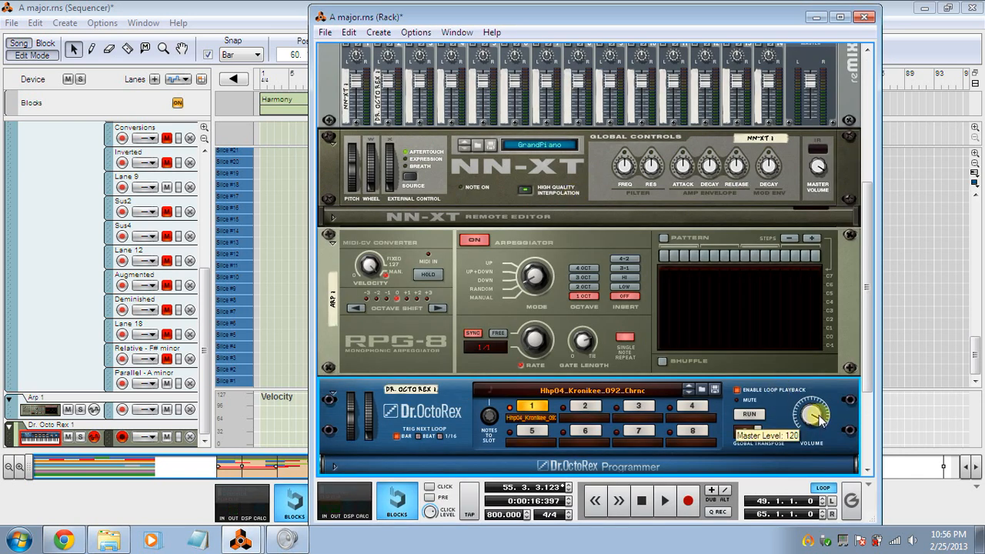
# Return to the sequencer and play the progression from bar 49 with the drum loop device loaded
pyautogui.click(903, 368)
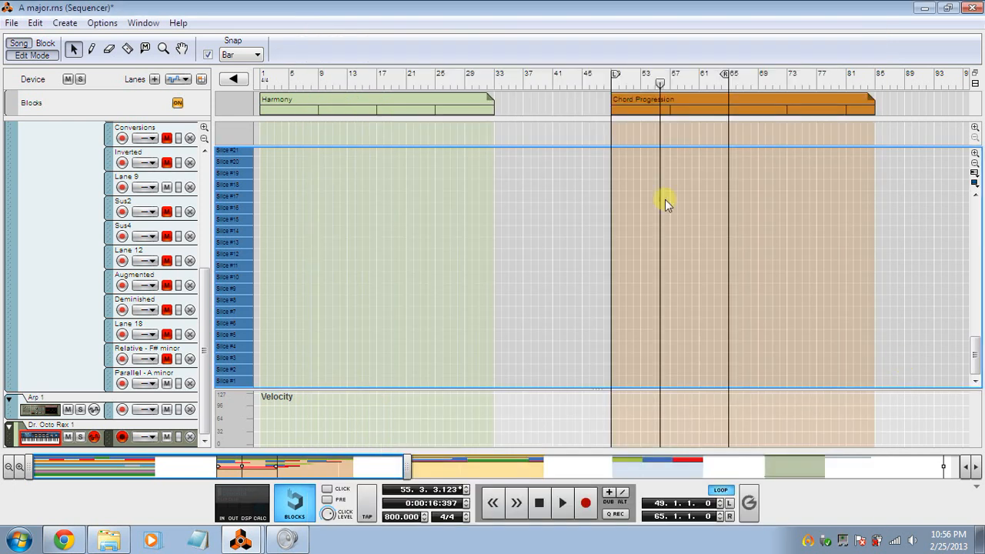
pyautogui.click(606, 84)
pyautogui.press('space')
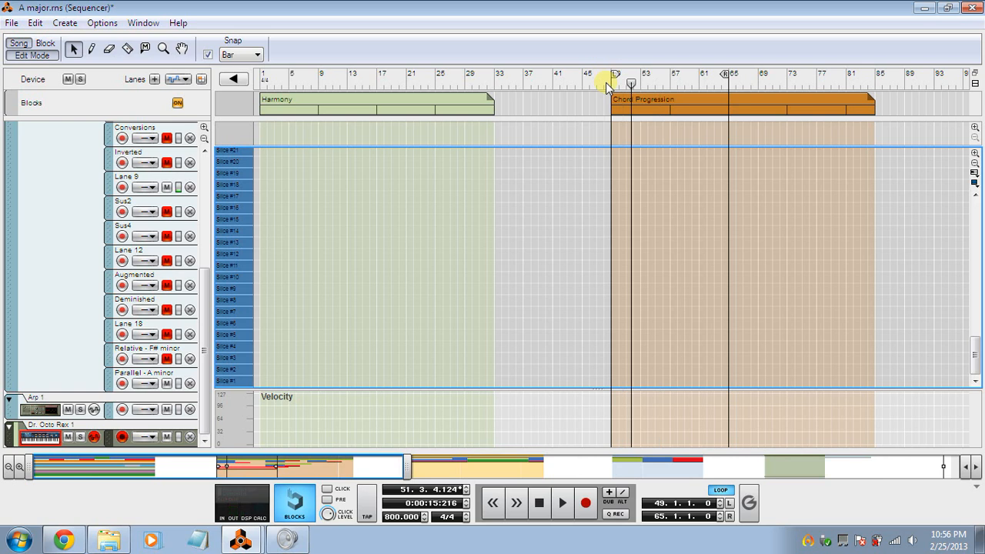
# Delete the Dr. Octo Rex 1 track and remove its device from the rack
pyautogui.click(241, 541)
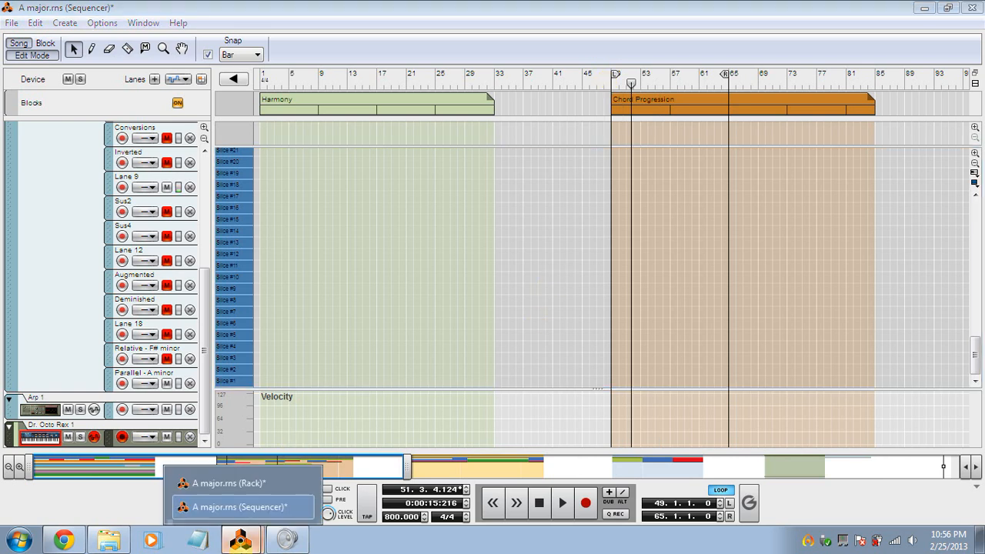
pyautogui.click(236, 487)
pyautogui.scroll(-3, 474, 433)
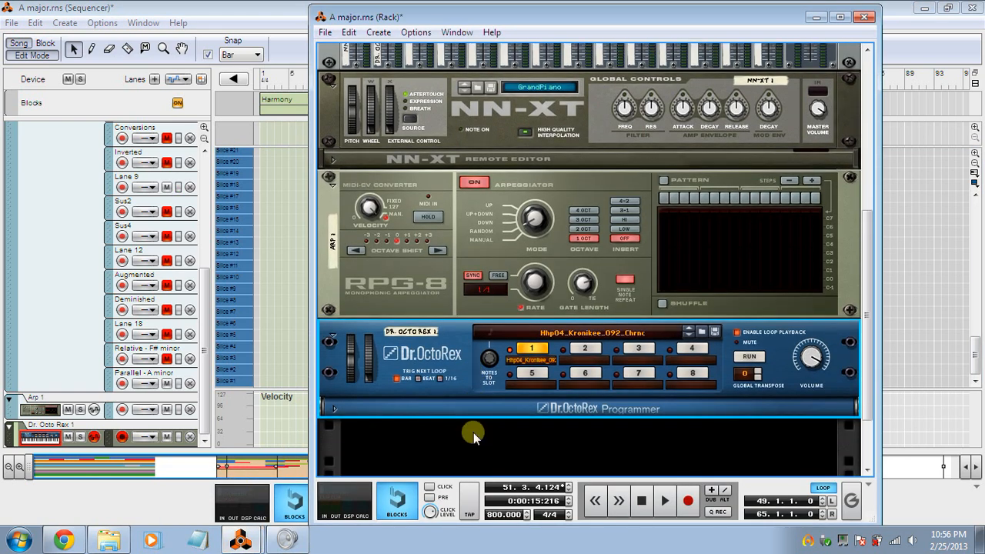
pyautogui.rightClick(454, 351)
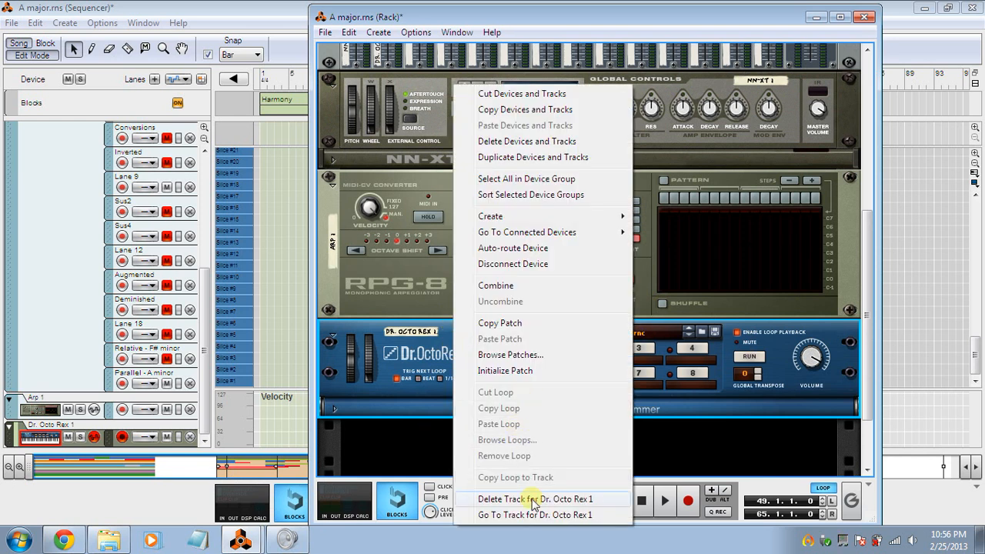
pyautogui.click(533, 500)
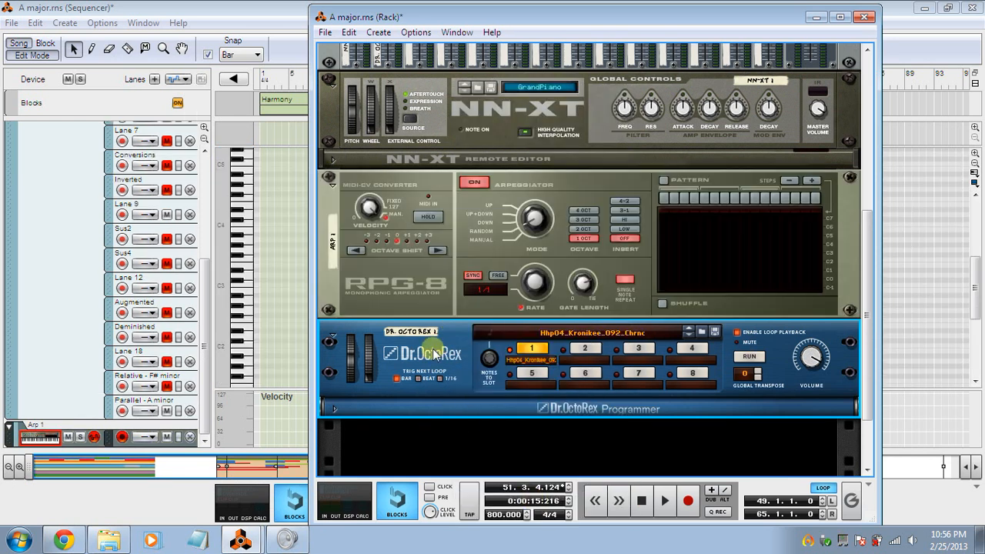
pyautogui.rightClick(435, 355)
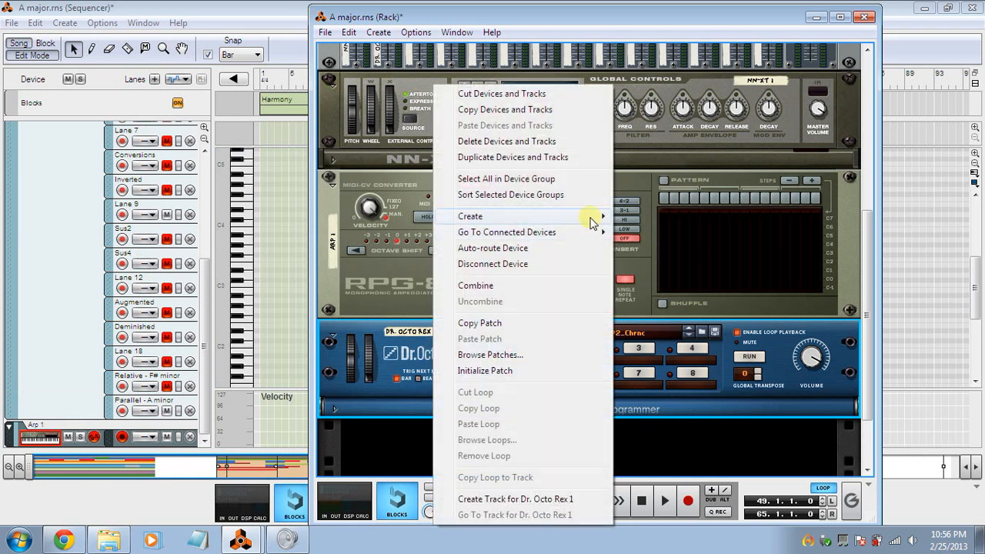
pyautogui.click(543, 143)
pyautogui.press('Return')
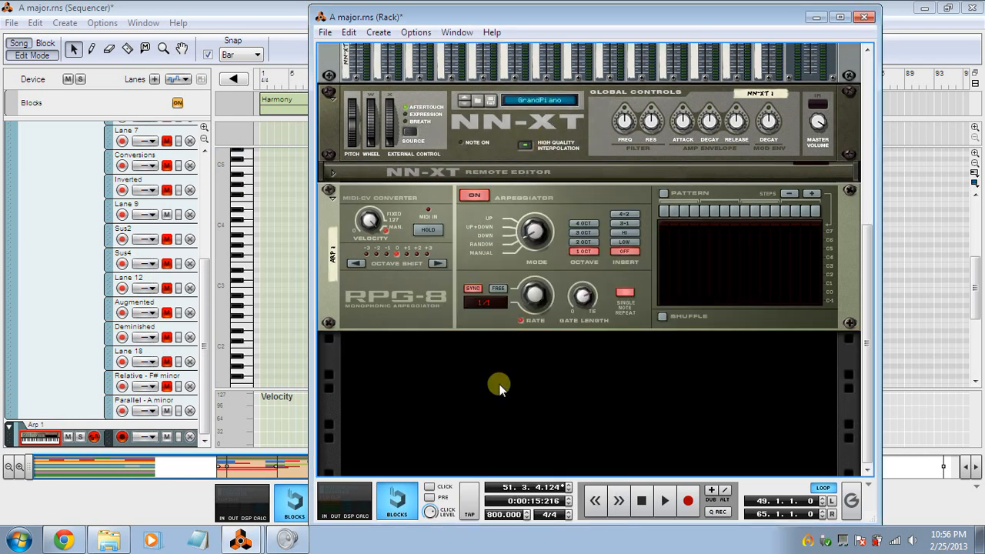
# Add a Redrum Drum Computer below the RPG-8 arpeggiator and return to the sequencer window
pyautogui.rightClick(499, 389)
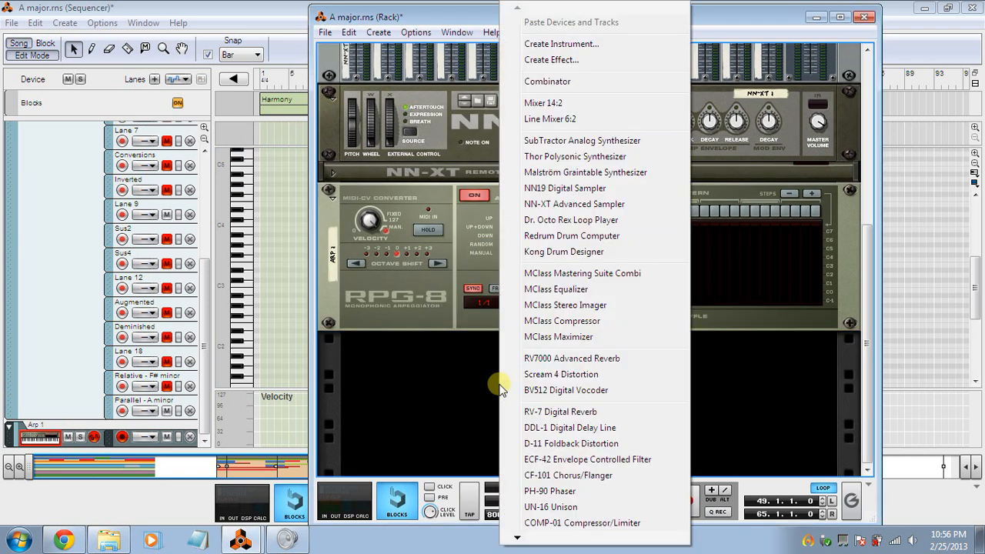
pyautogui.click(579, 235)
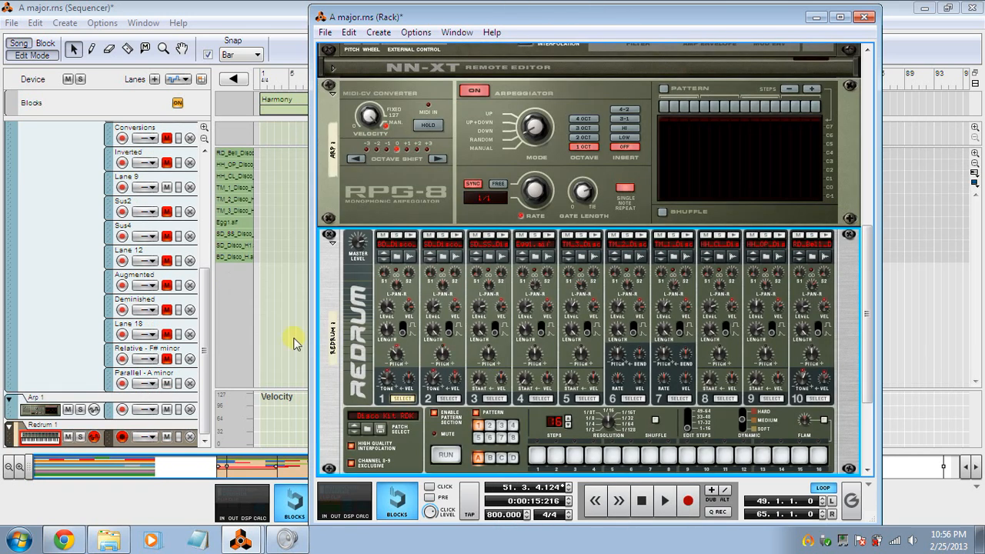
pyautogui.click(264, 289)
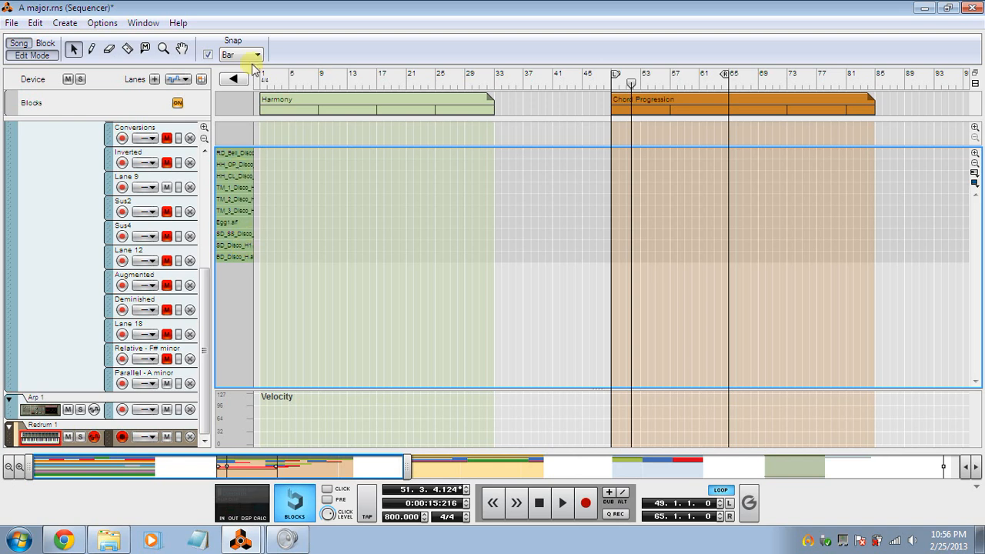
# With the Pencil tool, draw a half-bar bass drum note at bar 49 on the Redrum track, undoing the misplaced attempts
pyautogui.click(90, 49)
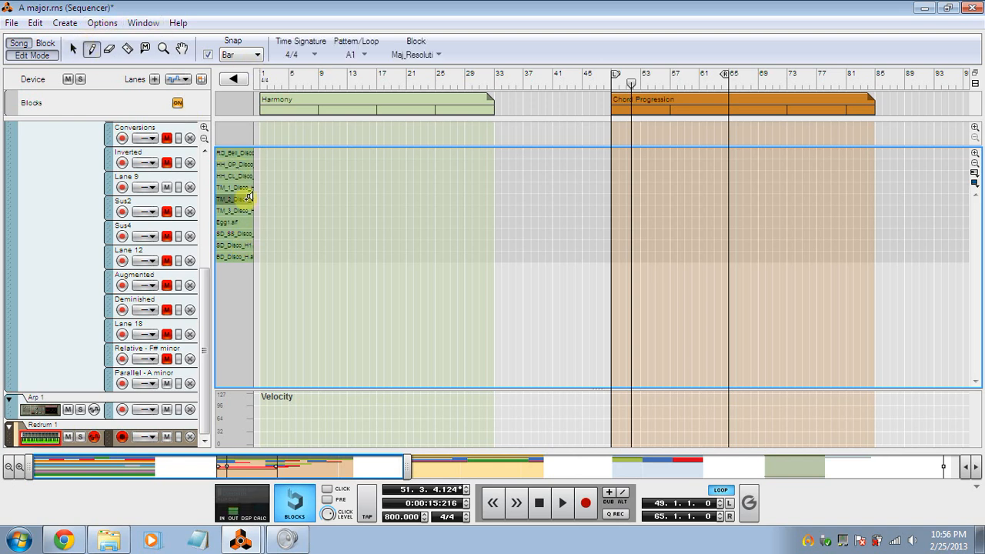
pyautogui.click(631, 252)
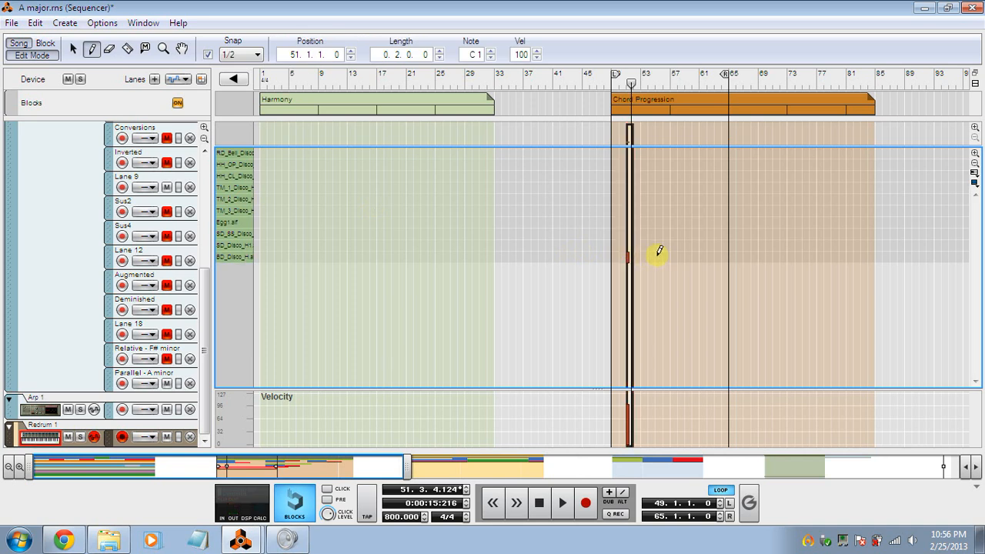
pyautogui.hotkey('ctrl', 'z')
pyautogui.click(613, 252)
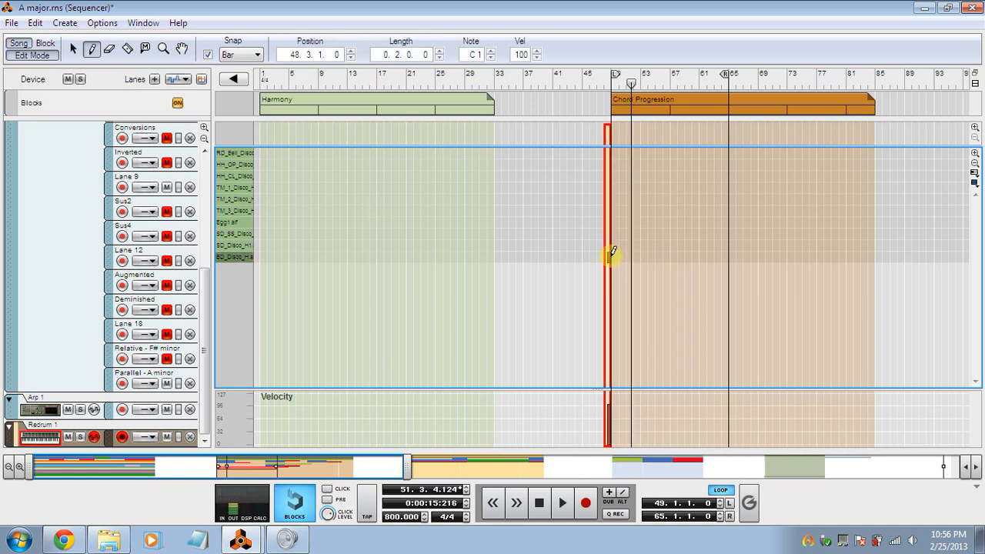
pyautogui.hotkey('ctrl', 'z')
pyautogui.click(615, 251)
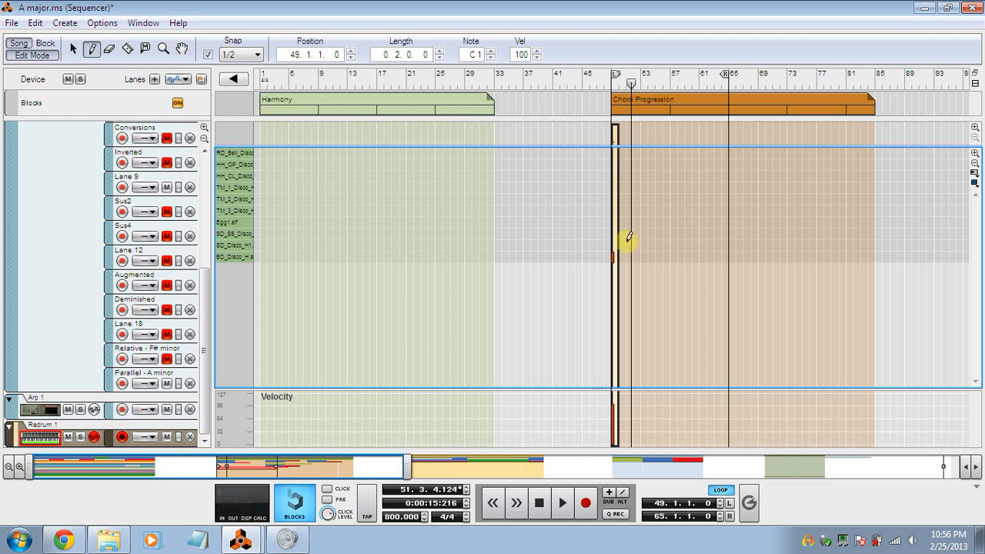
# Set the snap to Bar and draw one-bar C#1 snare notes at bars 51, 55, 59 and 63
pyautogui.click(256, 56)
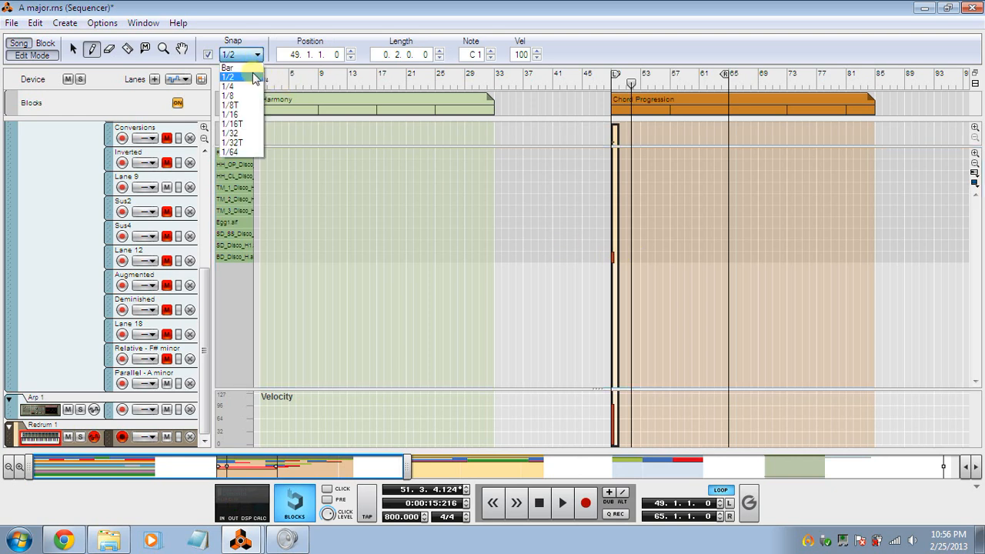
pyautogui.click(228, 67)
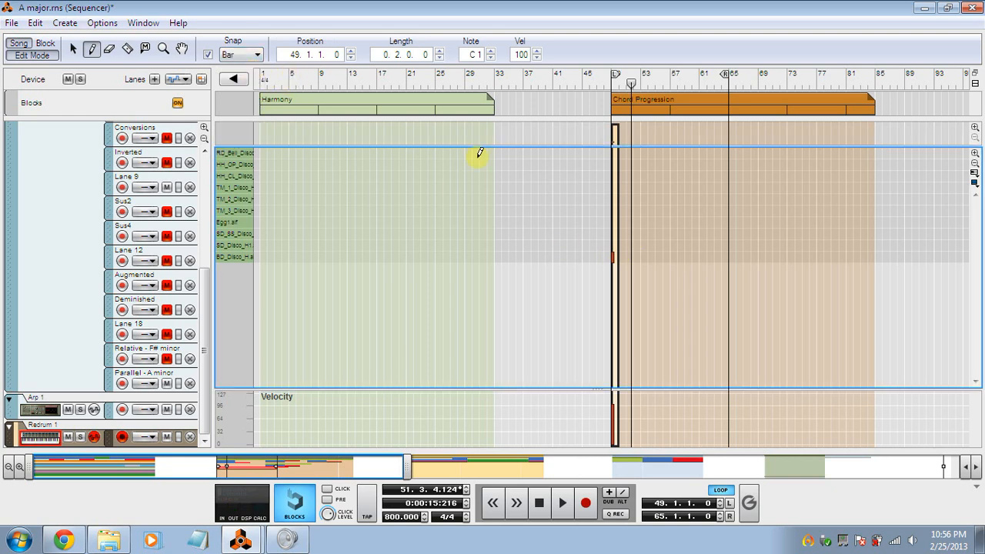
pyautogui.click(628, 245)
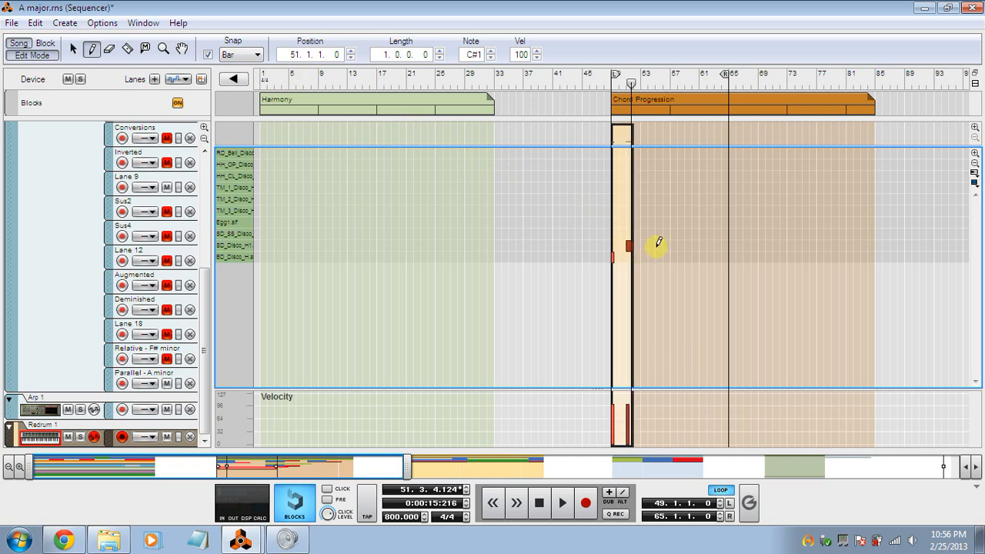
pyautogui.click(658, 245)
pyautogui.click(688, 245)
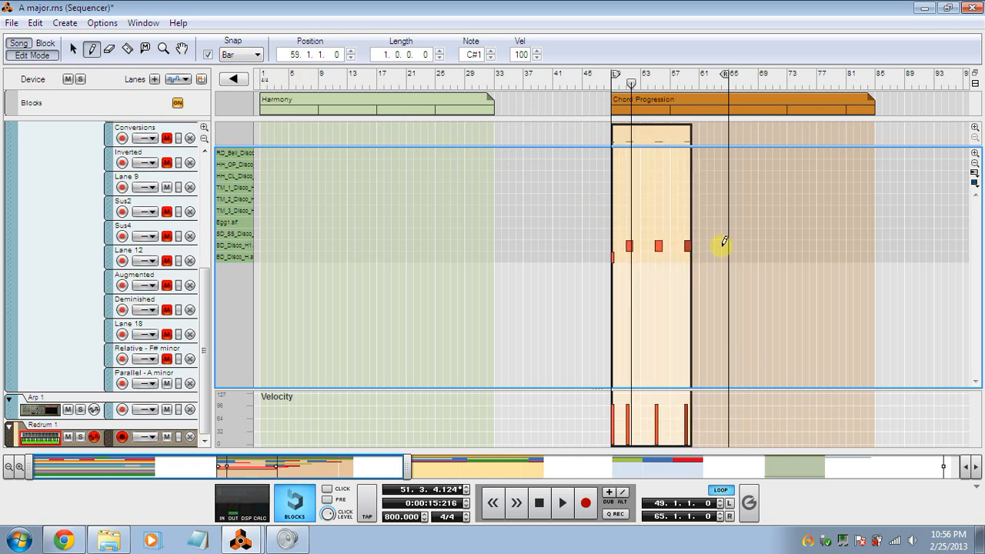
pyautogui.click(717, 245)
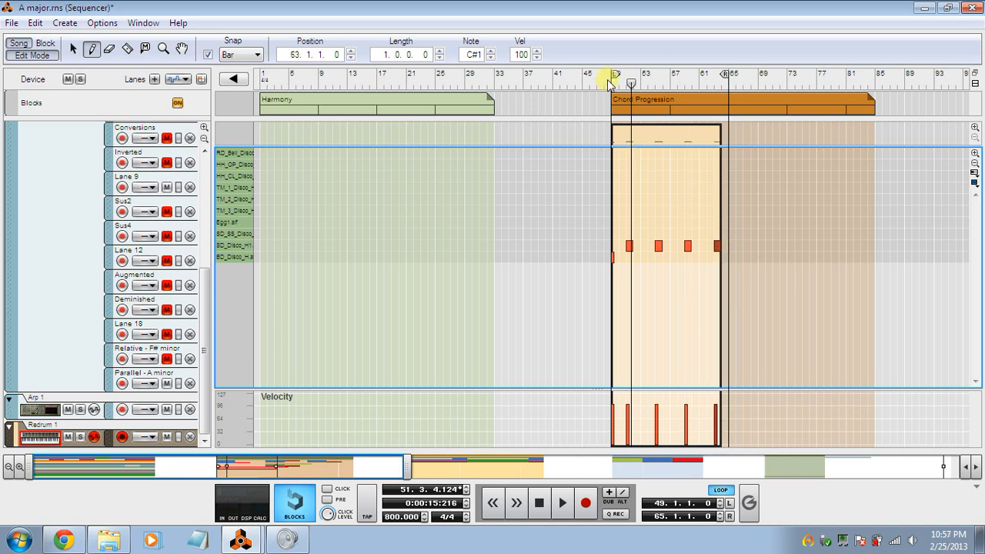
# Play the loop from bar 49 while adding one-bar bass drum notes at bars 53, 54, 57, 58, 60 and 62
pyautogui.click(610, 83)
pyautogui.click(558, 502)
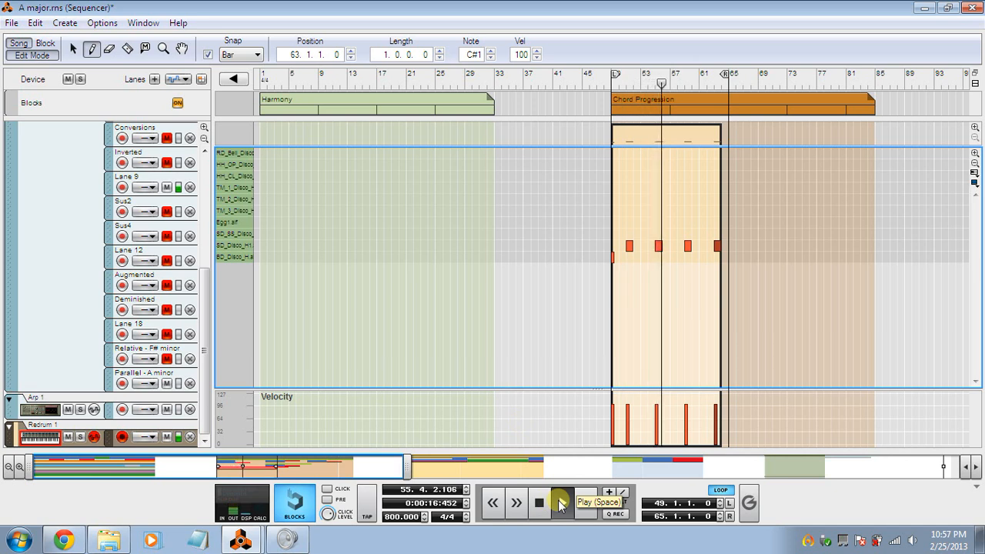
pyautogui.click(644, 256)
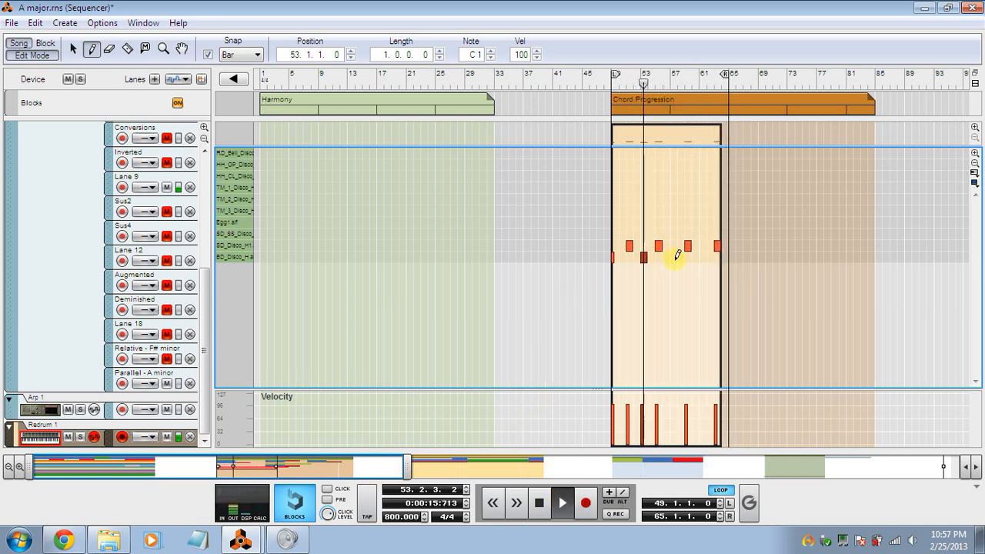
pyautogui.click(674, 257)
pyautogui.click(652, 257)
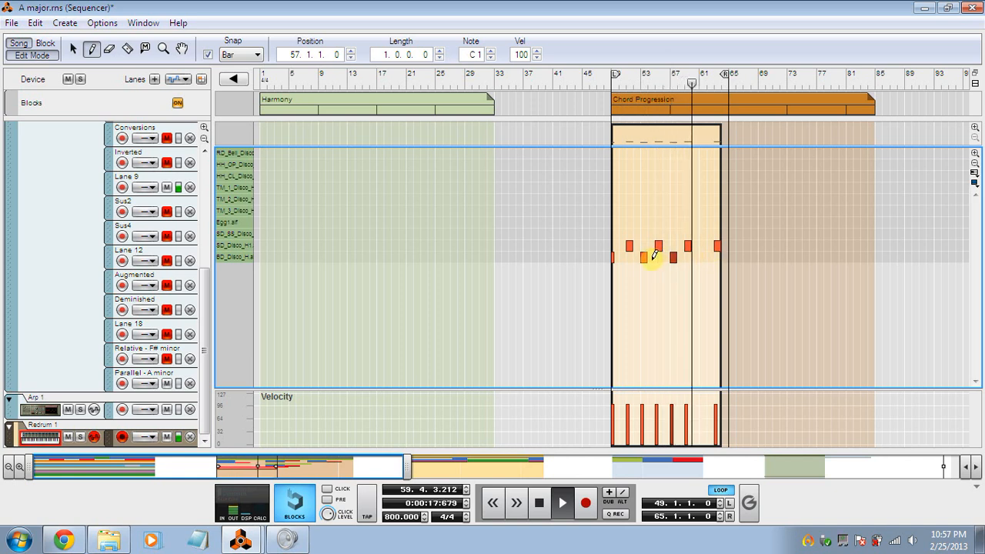
pyautogui.click(681, 257)
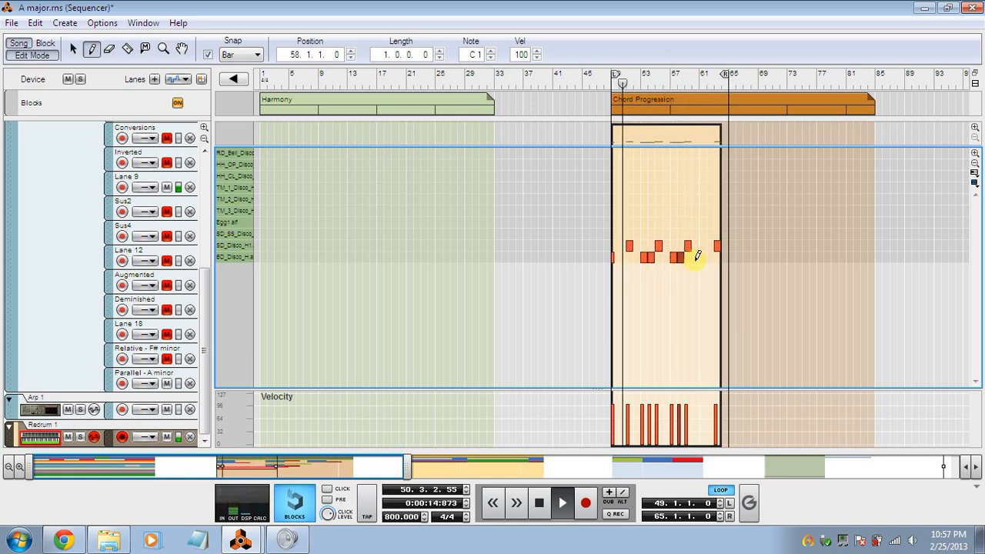
pyautogui.click(696, 257)
pyautogui.click(712, 257)
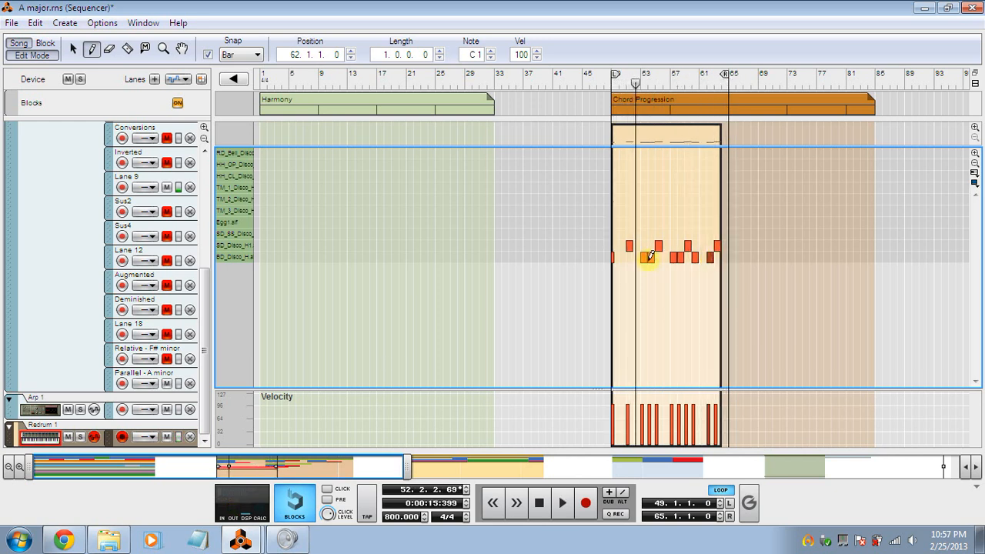
# Return to the song arrangement and copy the red Lane 9 progression clips onto the Arp 1 track at bar 49
pyautogui.moveTo(230, 545)
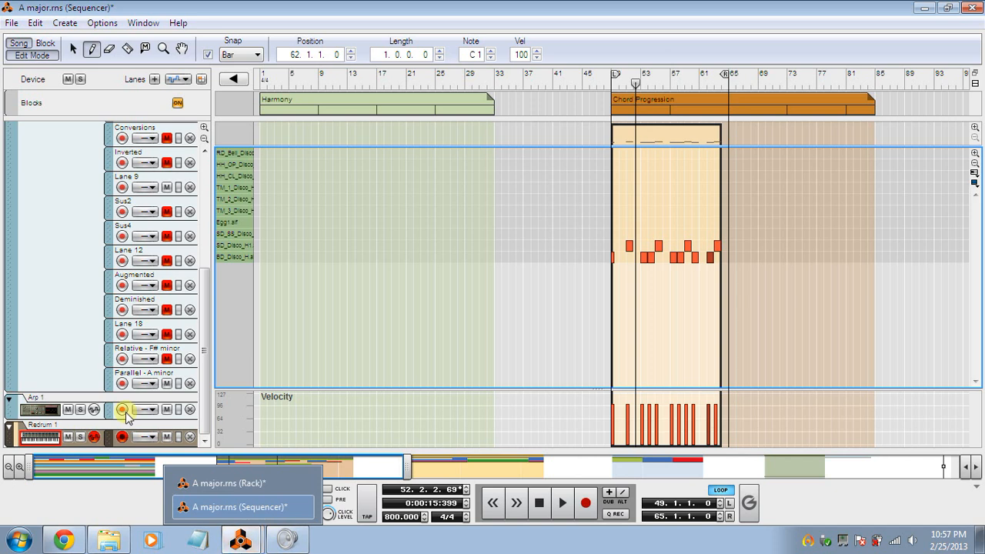
pyautogui.click(12, 43)
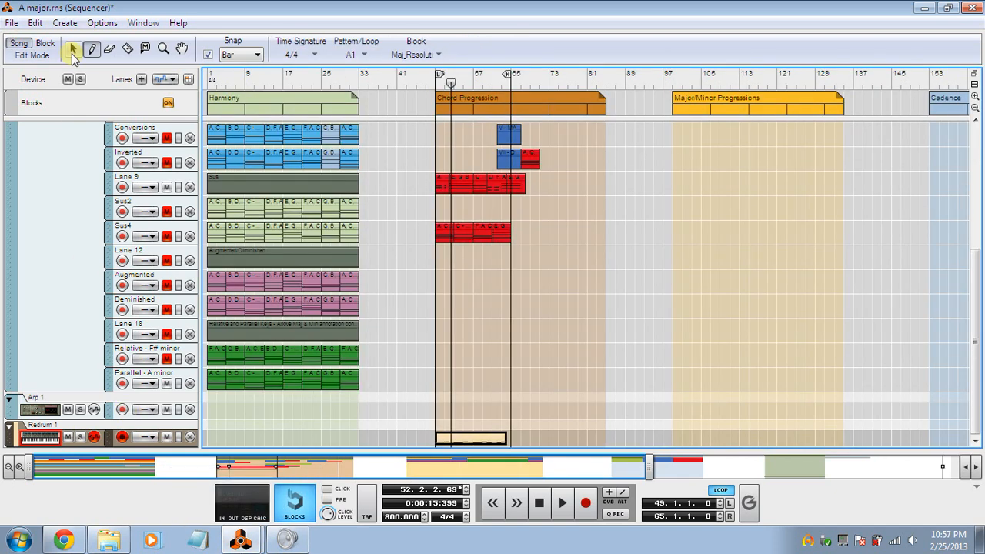
pyautogui.click(72, 50)
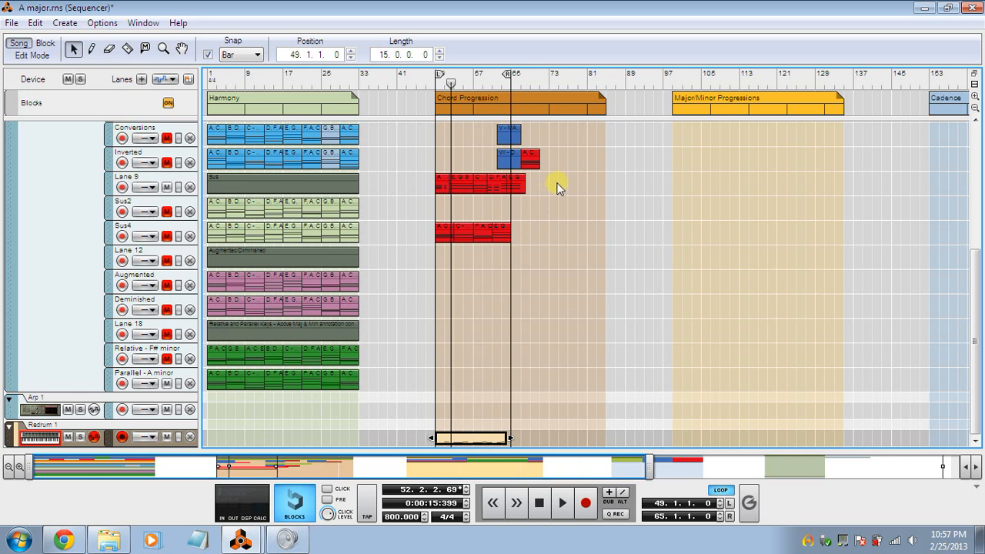
pyautogui.click(493, 186)
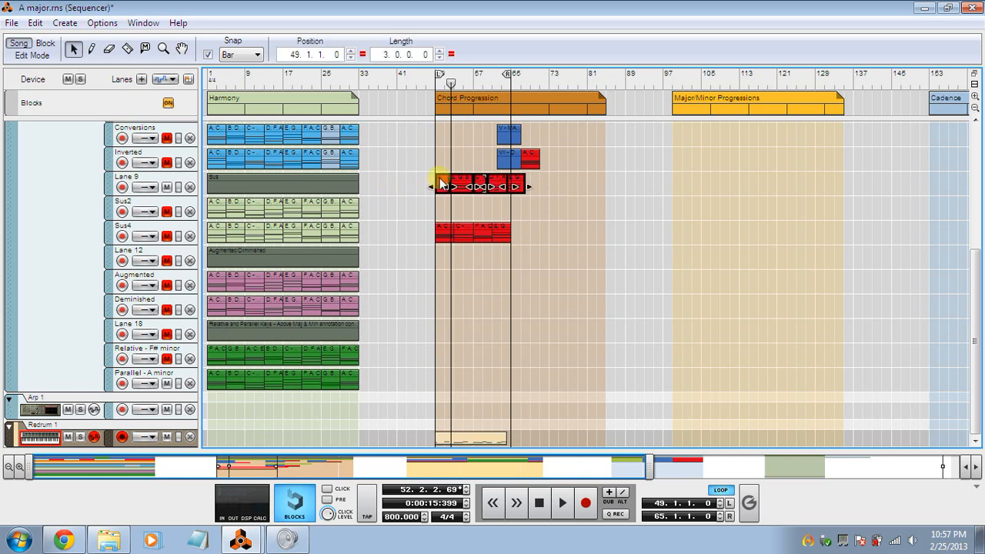
pyautogui.moveTo(442, 183); pyautogui.dragTo(443, 422)
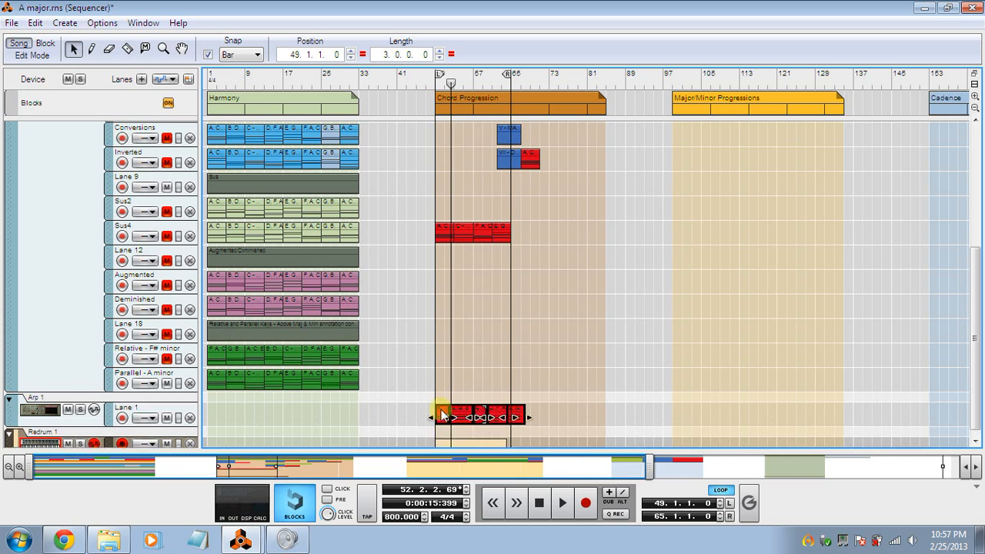
pyautogui.moveTo(442, 416); pyautogui.dragTo(443, 188)
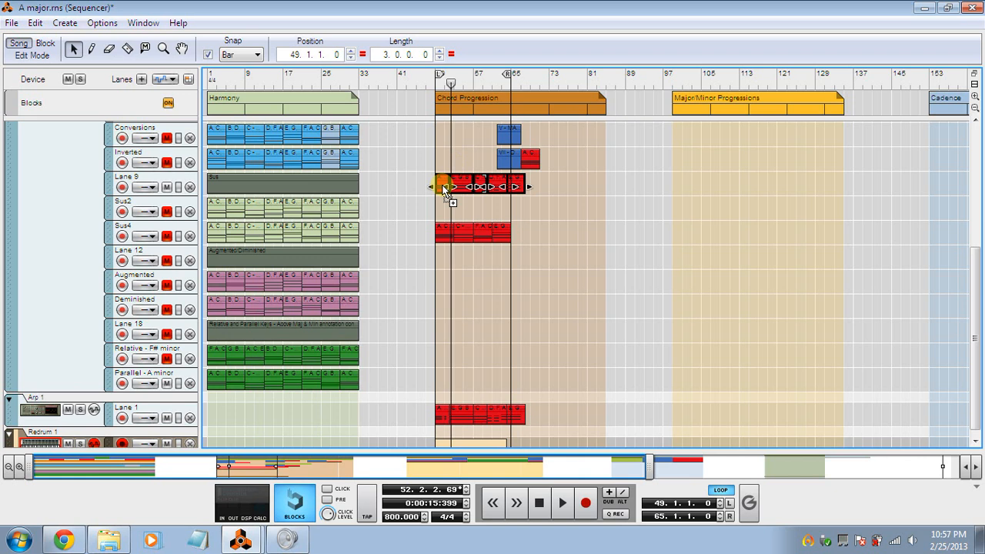
# Play the arrangement from bar 49 to hear the chords, arpeggio and drums together
pyautogui.click(438, 85)
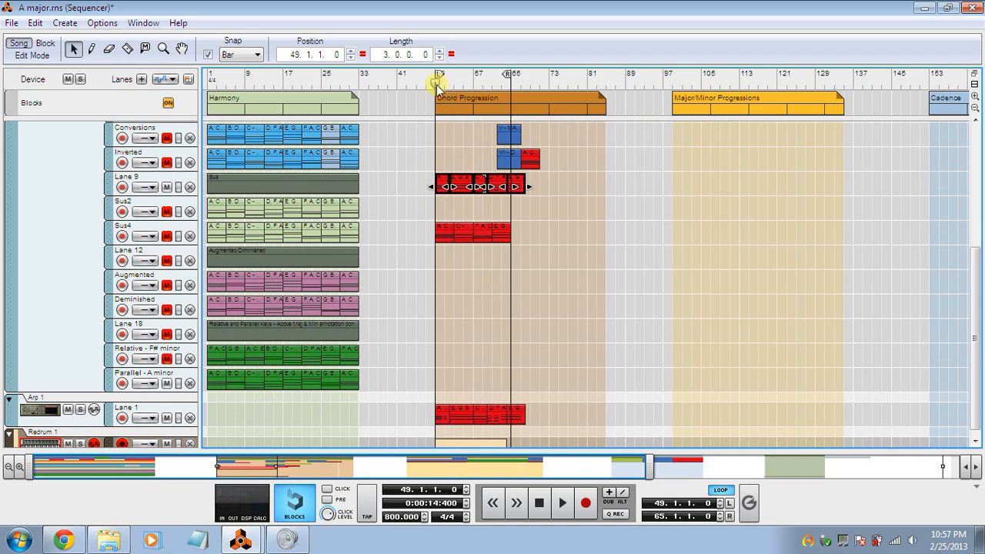
pyautogui.press('space')
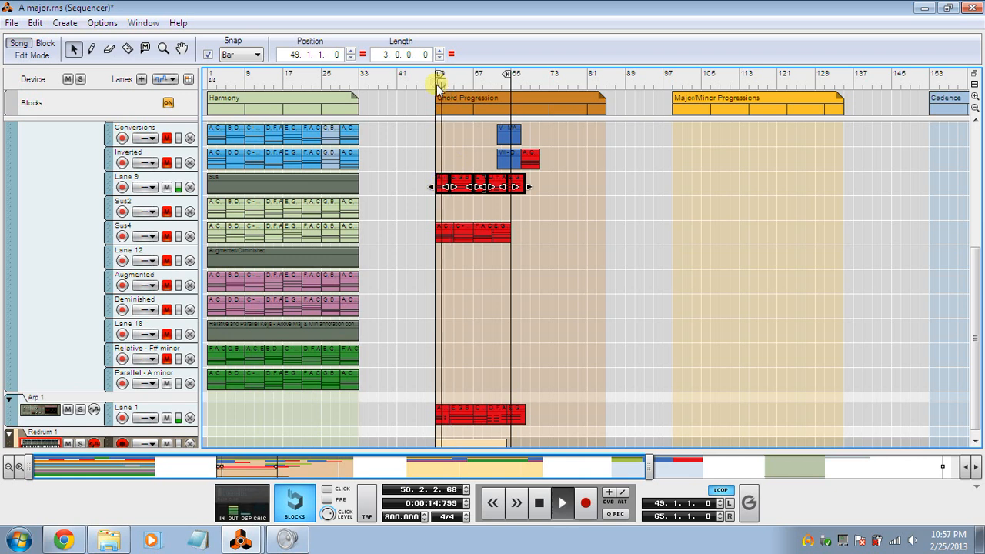
pyautogui.click(81, 409)
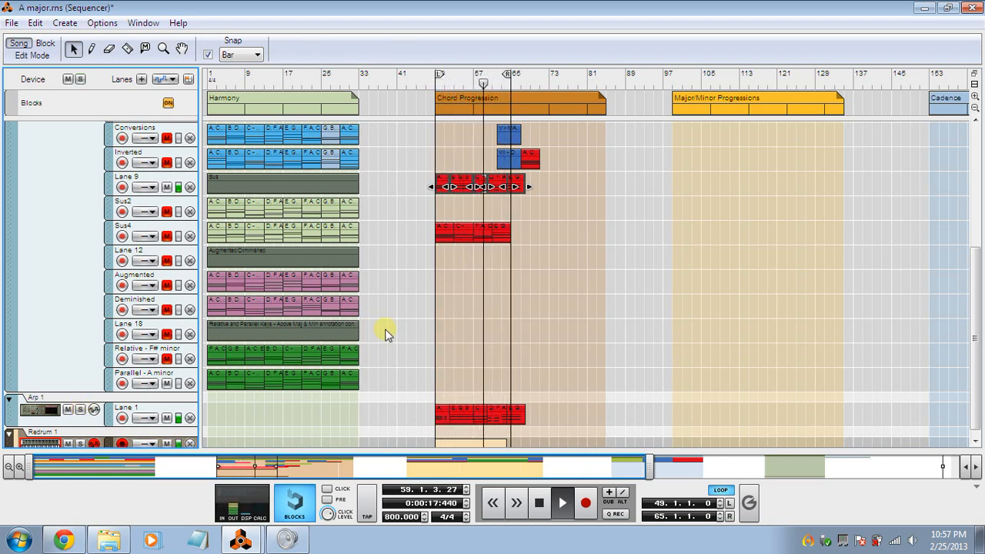
# Switch to the rack during playback, set the RPG-8 arpeggiator rate to 1/2, and stop playback after listening
pyautogui.click(246, 543)
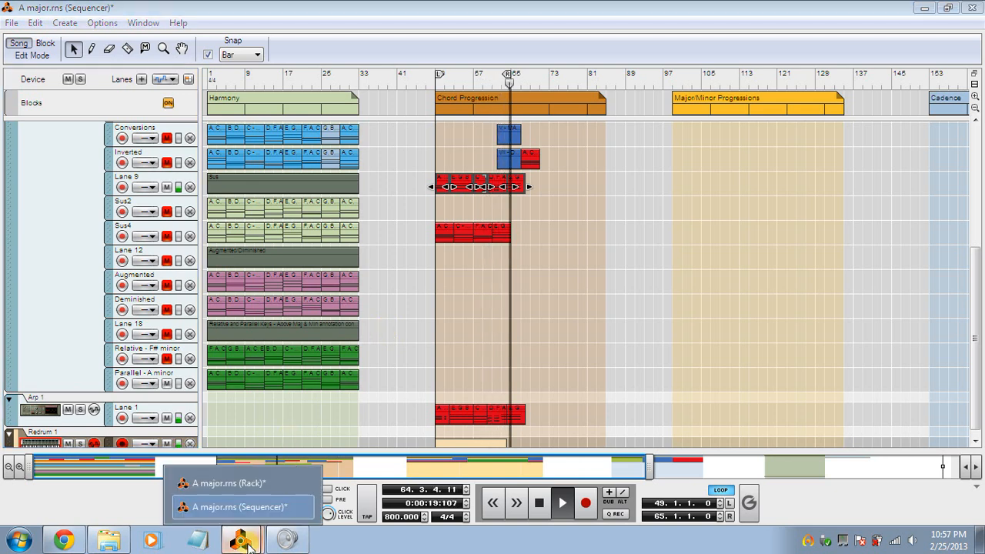
pyautogui.click(223, 483)
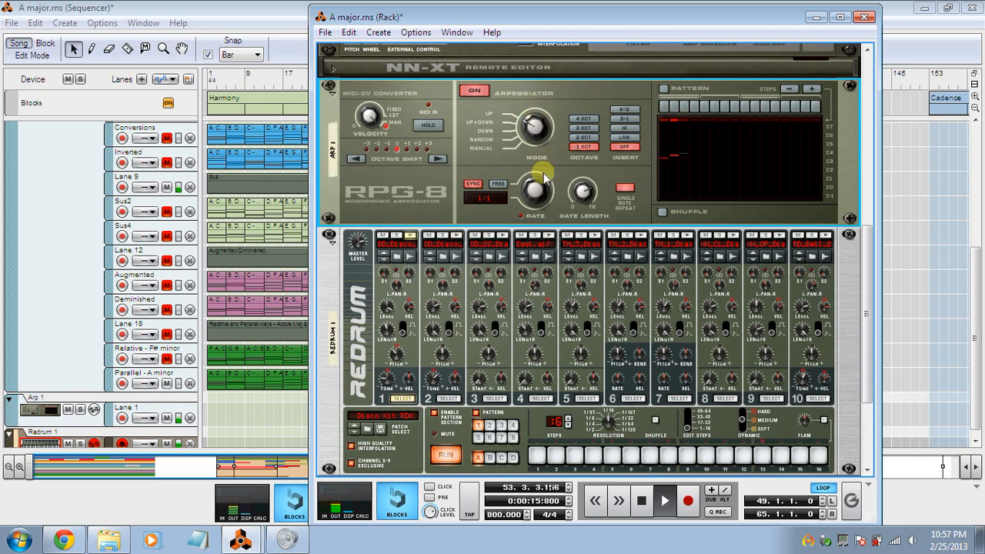
pyautogui.moveTo(538, 199); pyautogui.dragTo(537, 182)
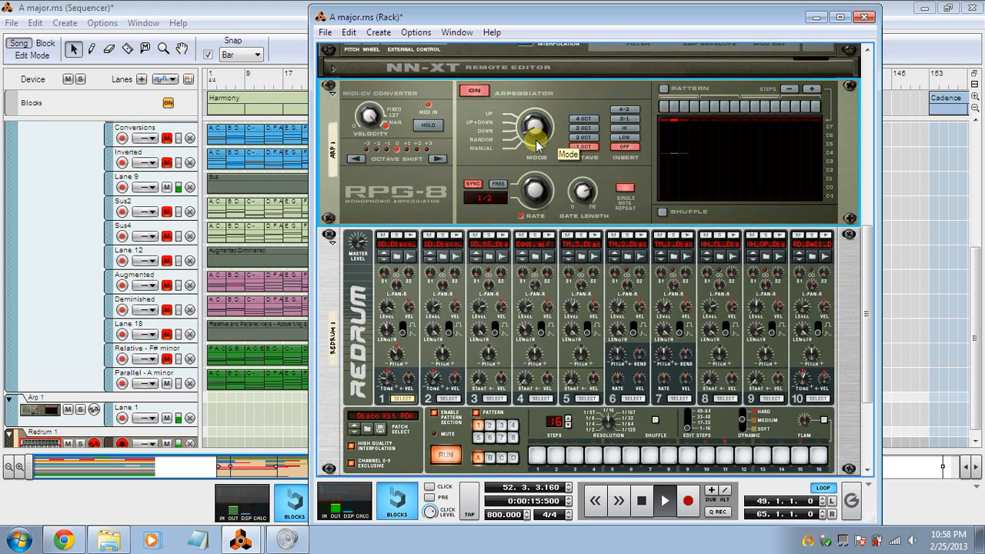
pyautogui.press('space')
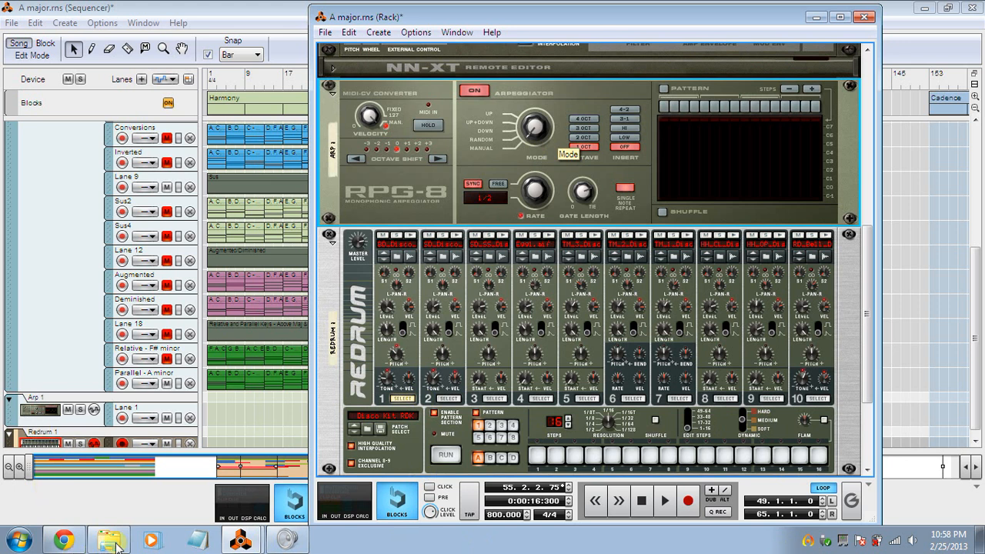
# Switch to Windows Explorer and open the Scales folder inside the parent Harmony Builder folder
pyautogui.moveTo(112, 543)
pyautogui.click(124, 505)
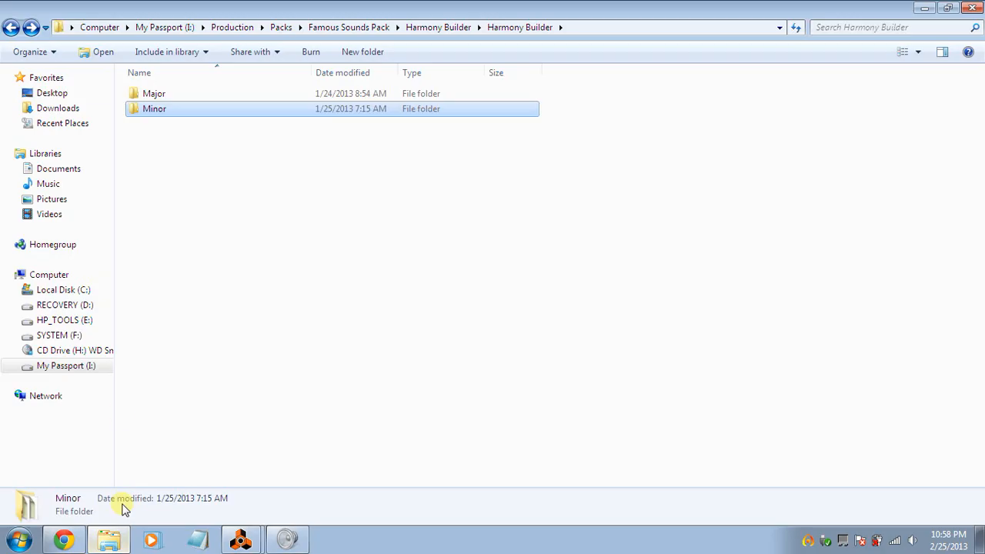
pyautogui.click(10, 27)
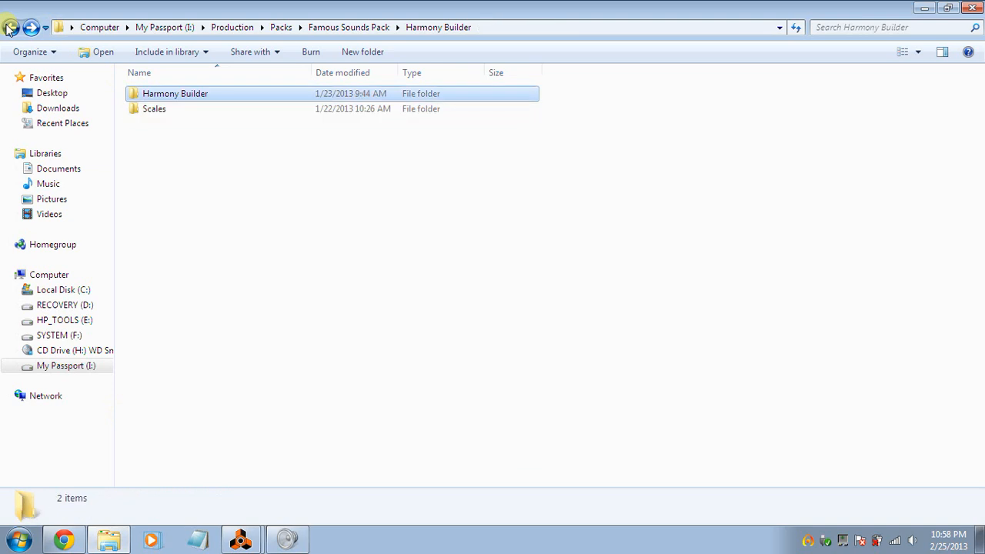
pyautogui.click(172, 115)
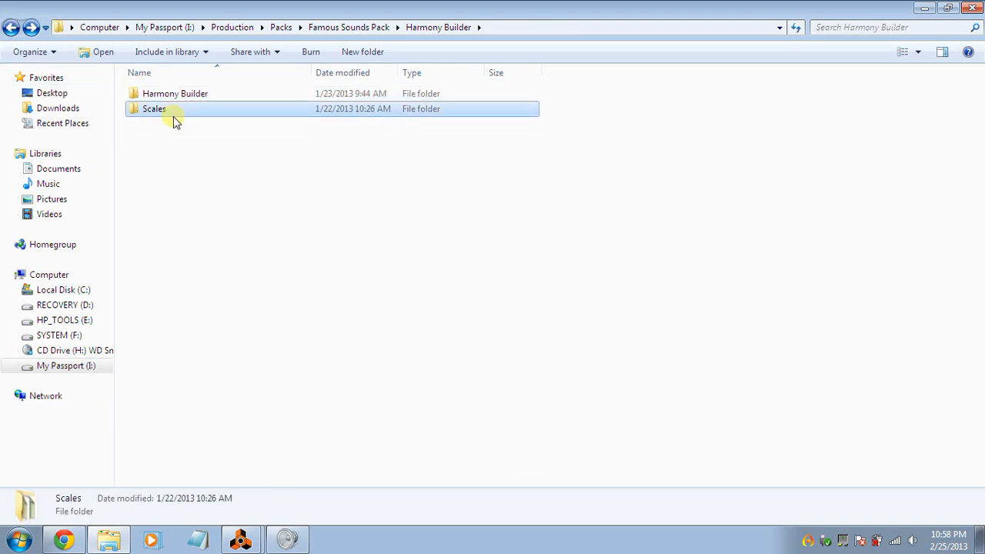
pyautogui.doubleClick(173, 116)
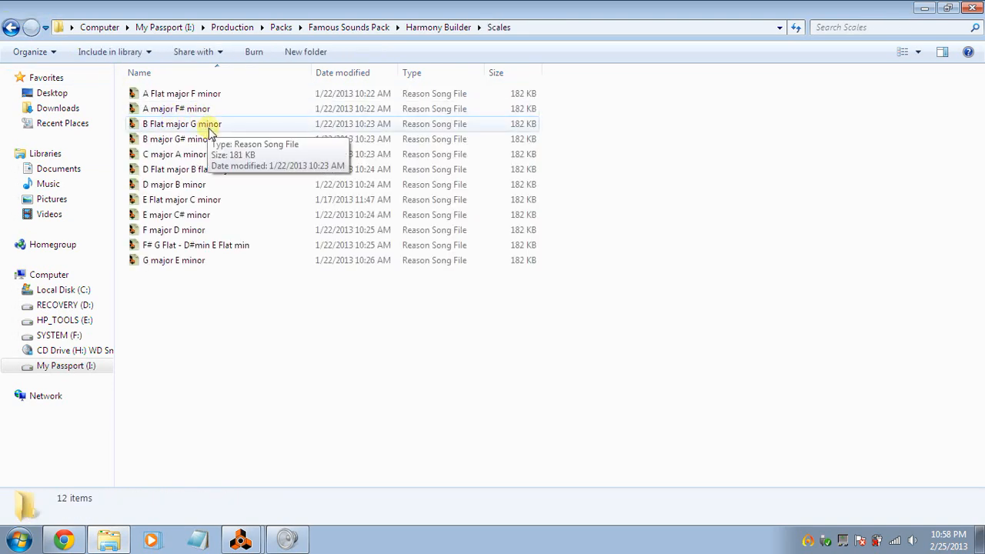
# Open the B Flat major G minor scale song, examine the B Flat major clip's notes, and close the song
pyautogui.click(210, 129)
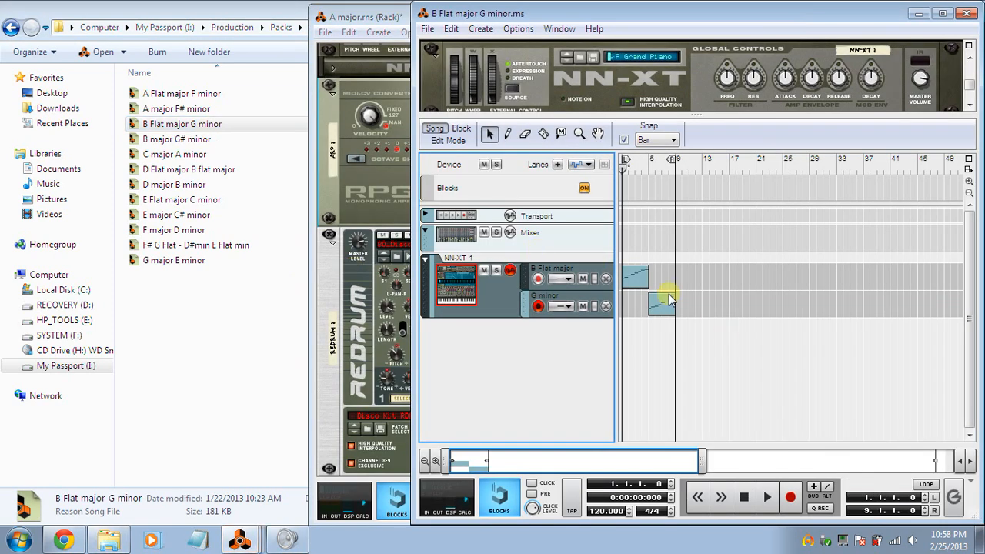
pyautogui.doubleClick(637, 277)
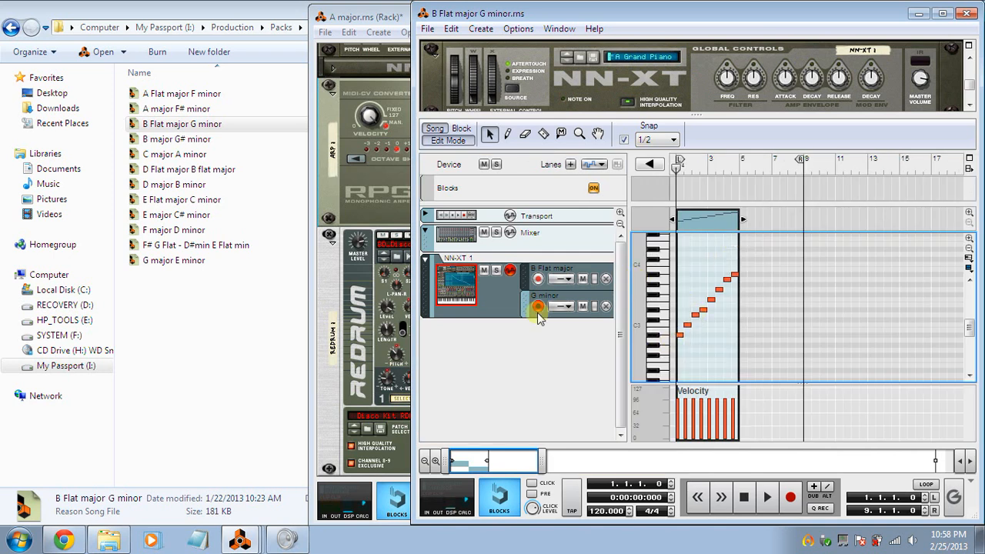
pyautogui.click(436, 129)
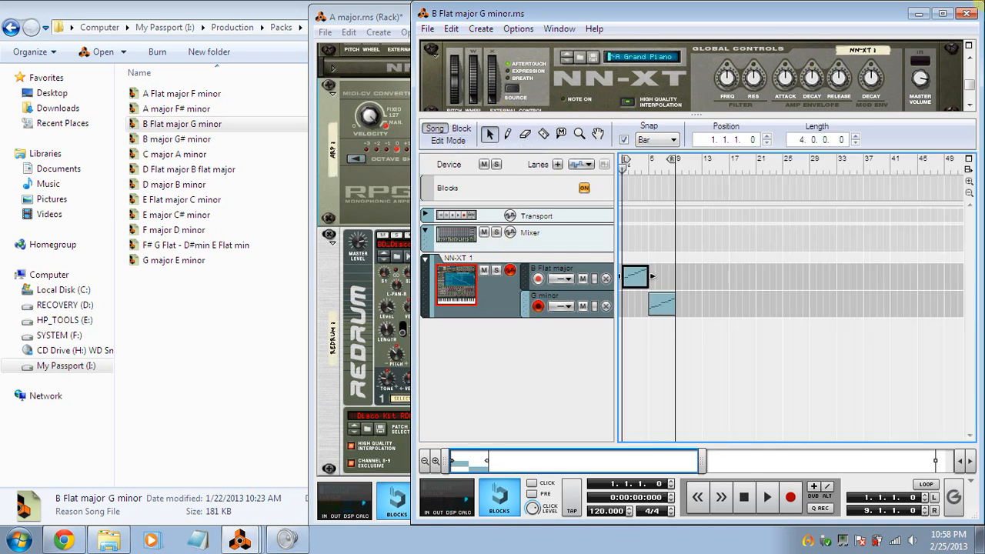
pyautogui.click(968, 13)
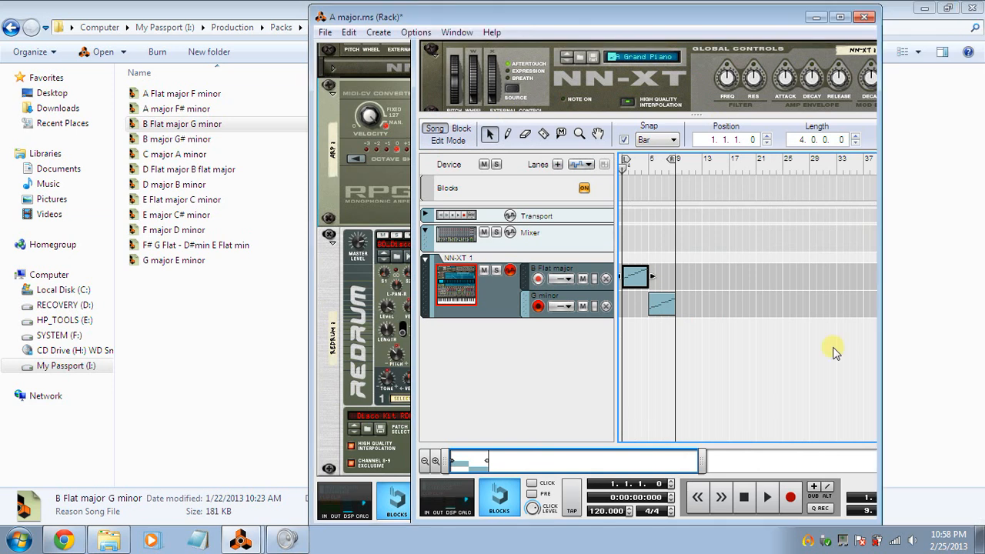
pyautogui.moveTo(815, 543)
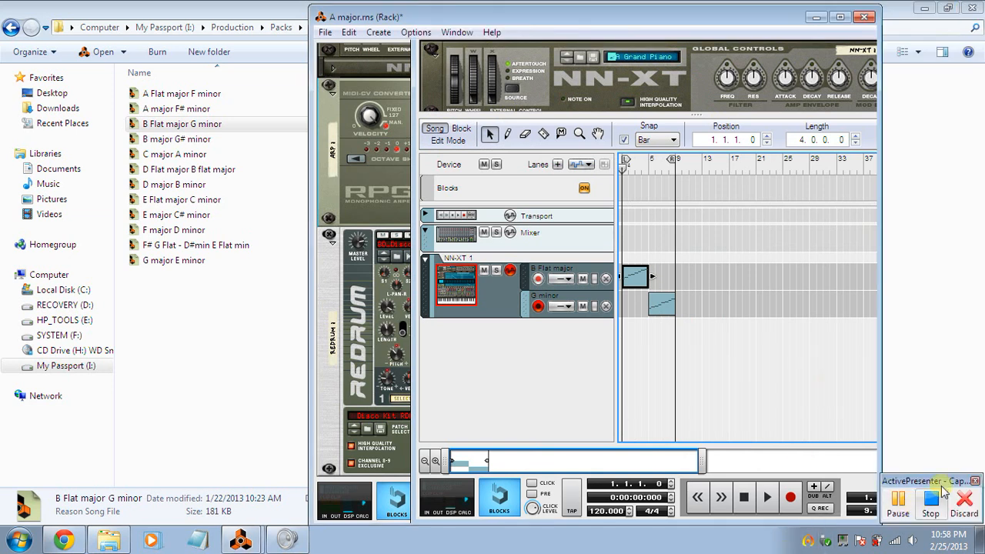